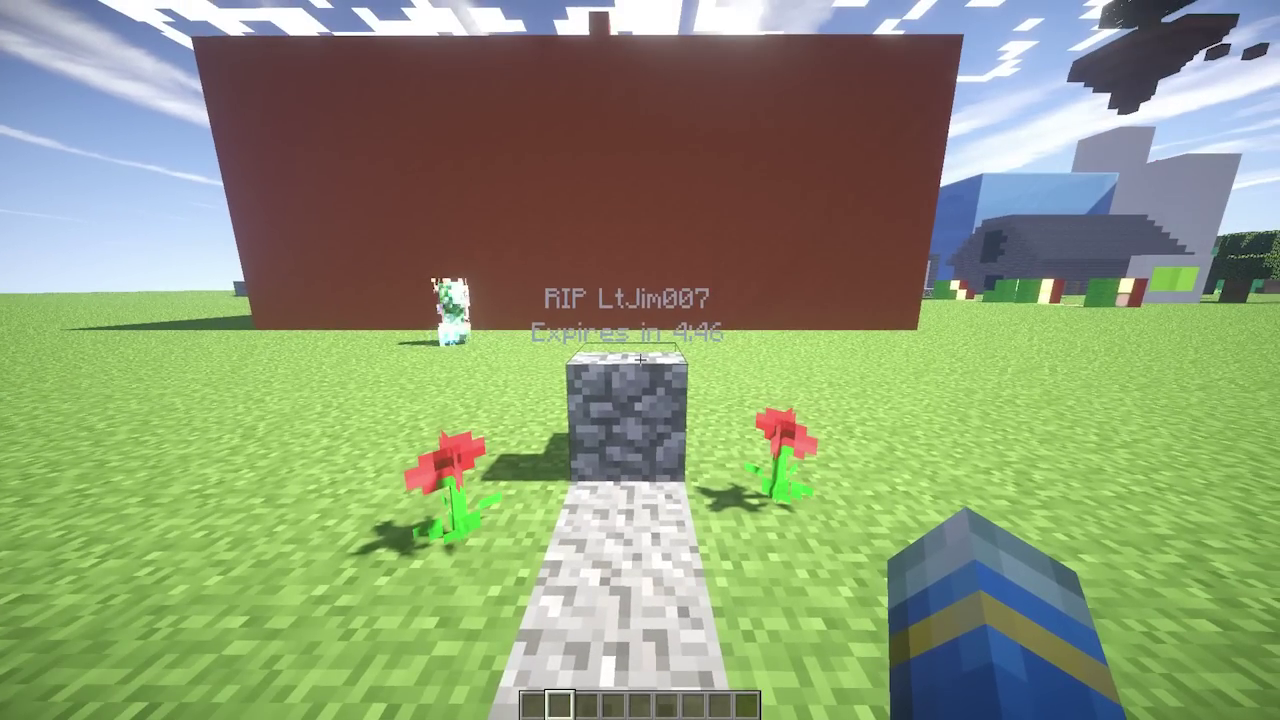
Inspect the gravestone in front of the red wall from several sides and break it to recover the wooden axe
key("a")
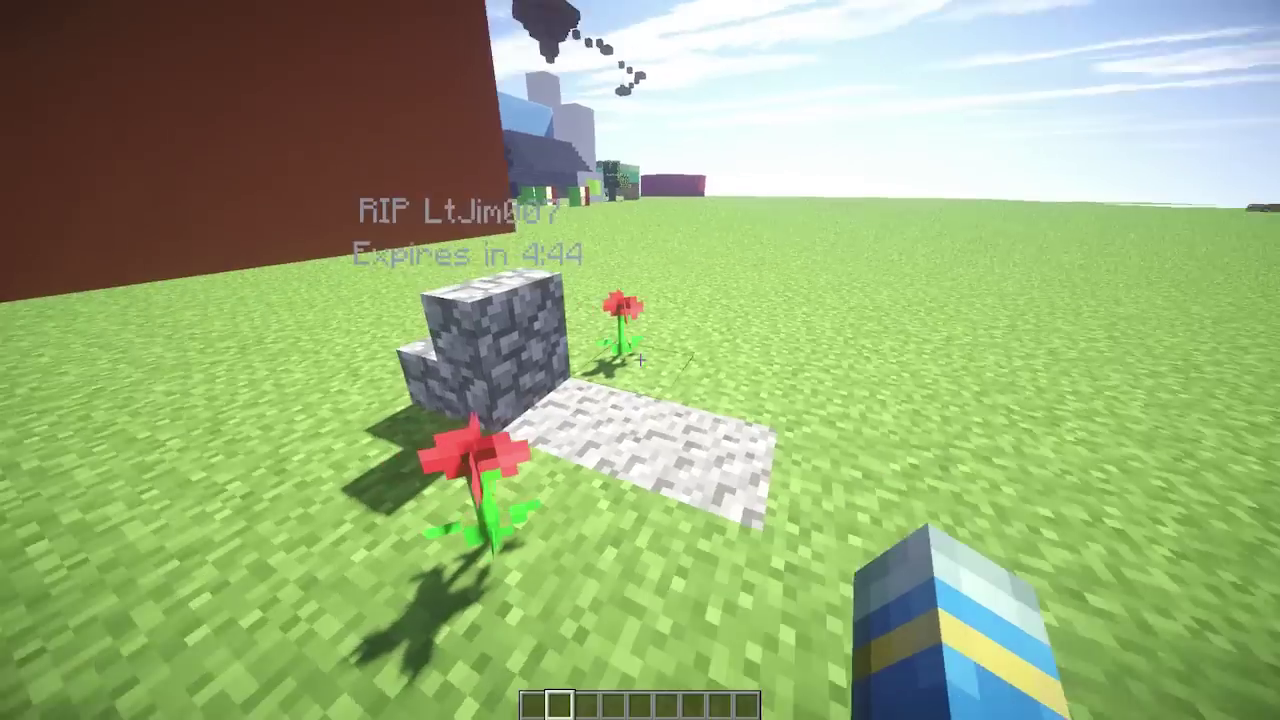
key("s")
key("d")
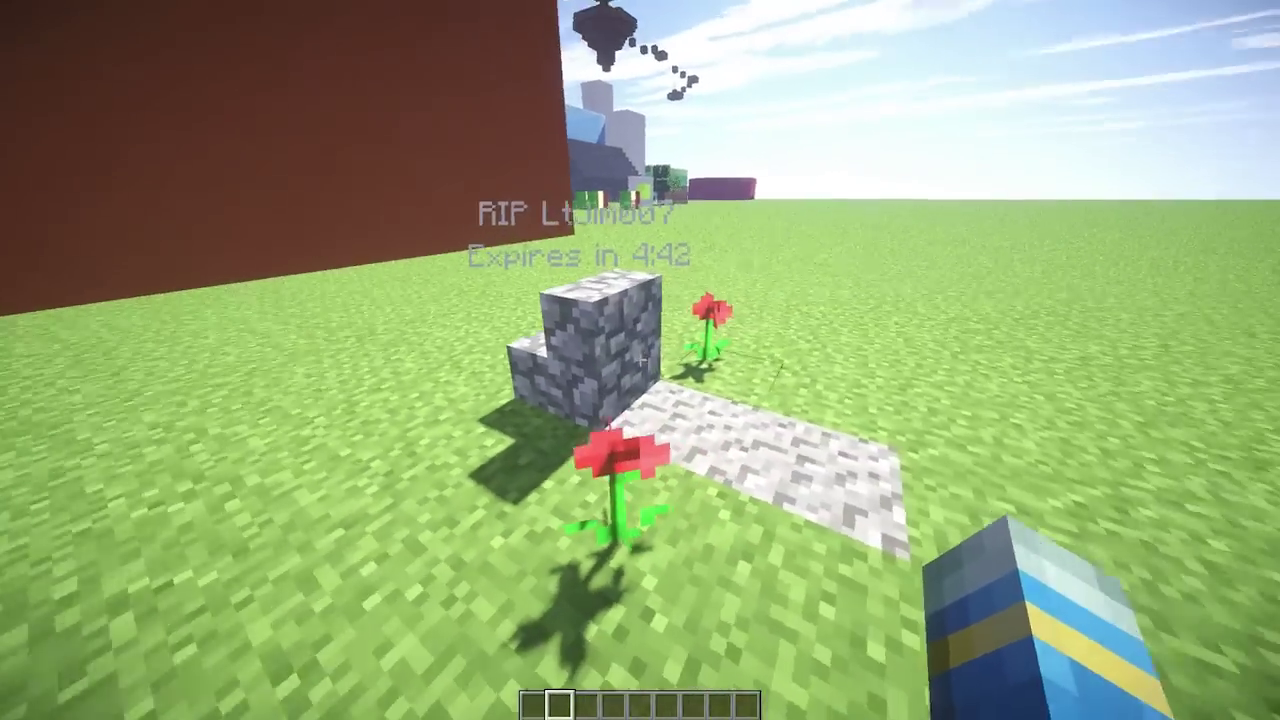
key("s")
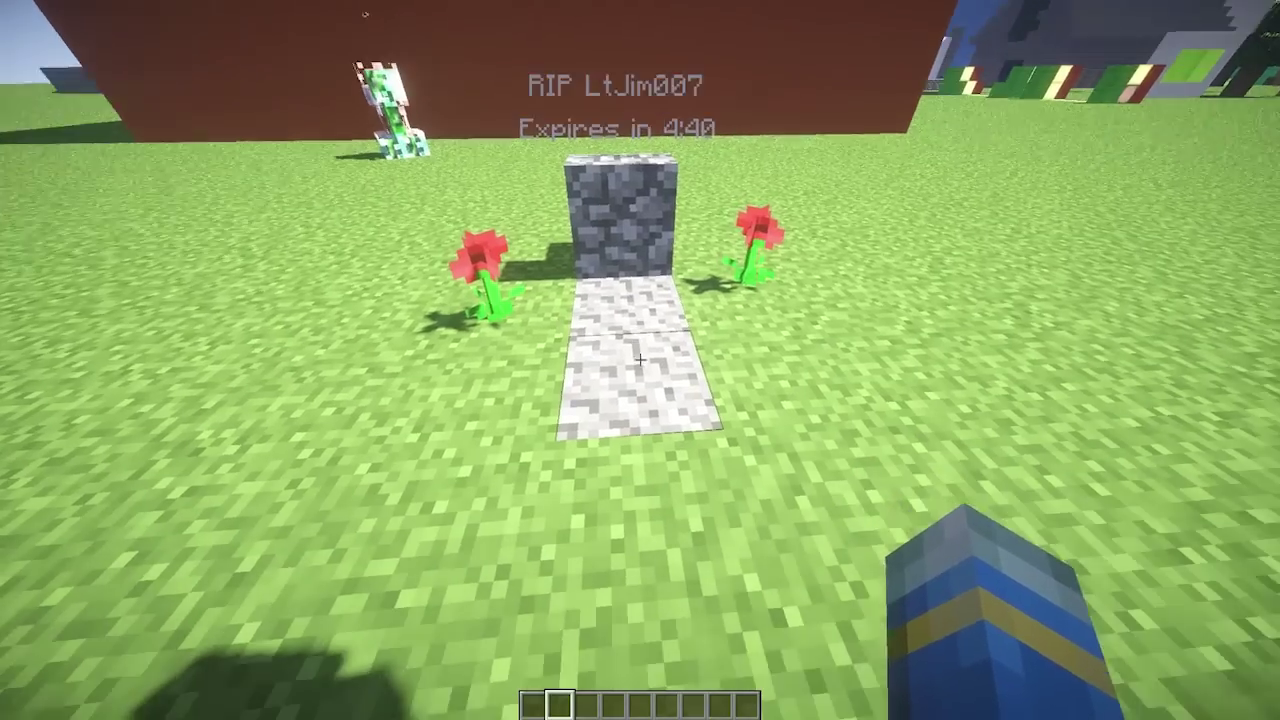
left_click(640, 360)
scroll(640, 360, "up", 1)
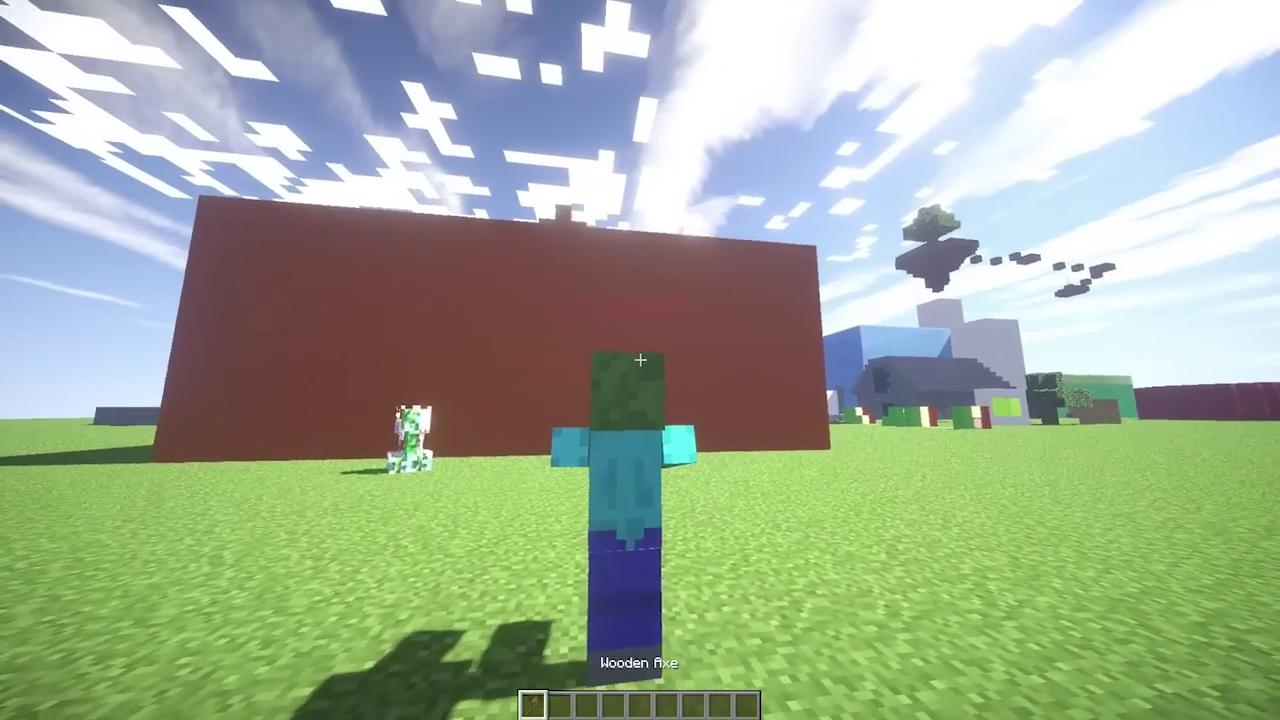
Examine the burning zombie released by the grave from several sides while keeping away from it
scroll(640, 360, "down", 1)
key("w")
key("a")
key("s")
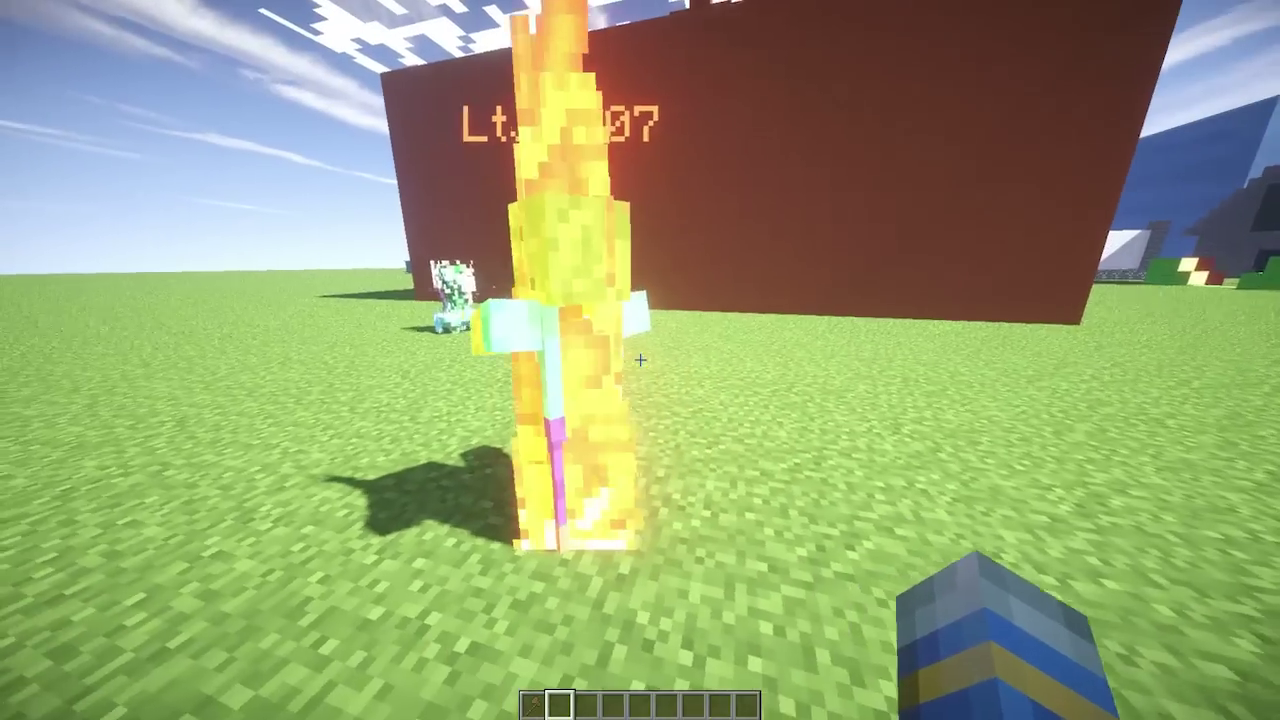
key("s")
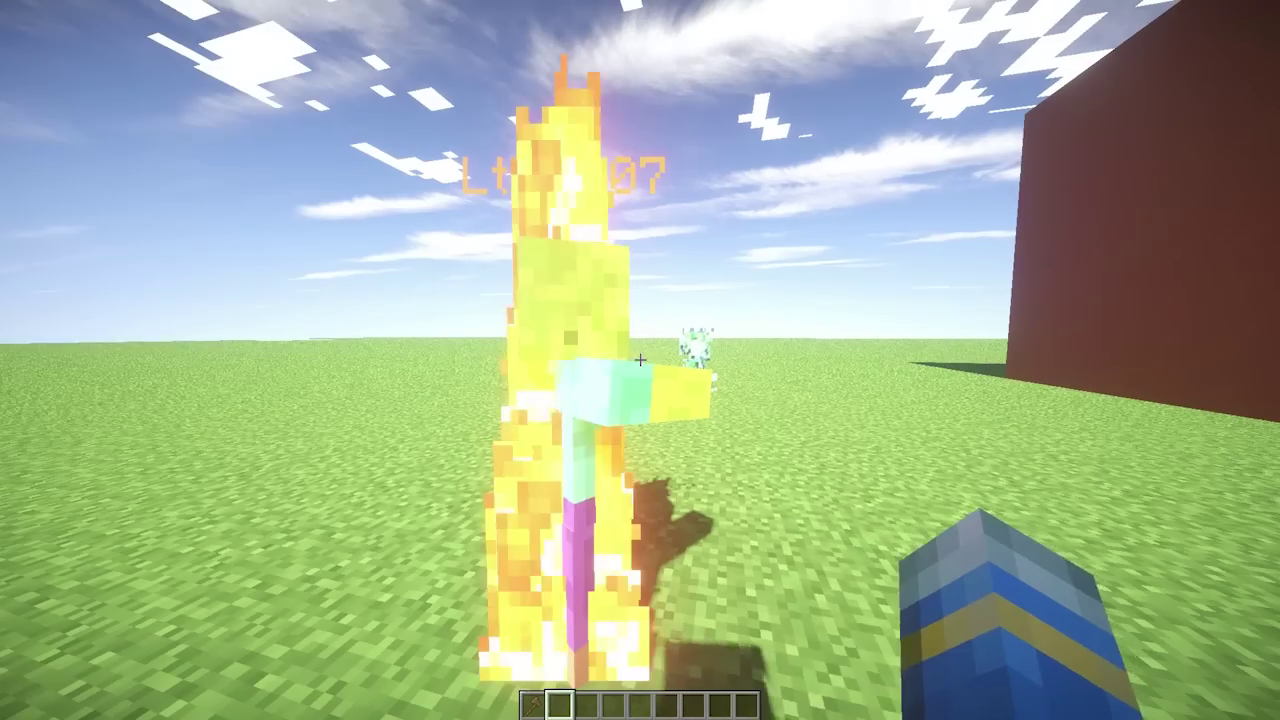
left_click(640, 360)
scroll(640, 360, "up", 1)
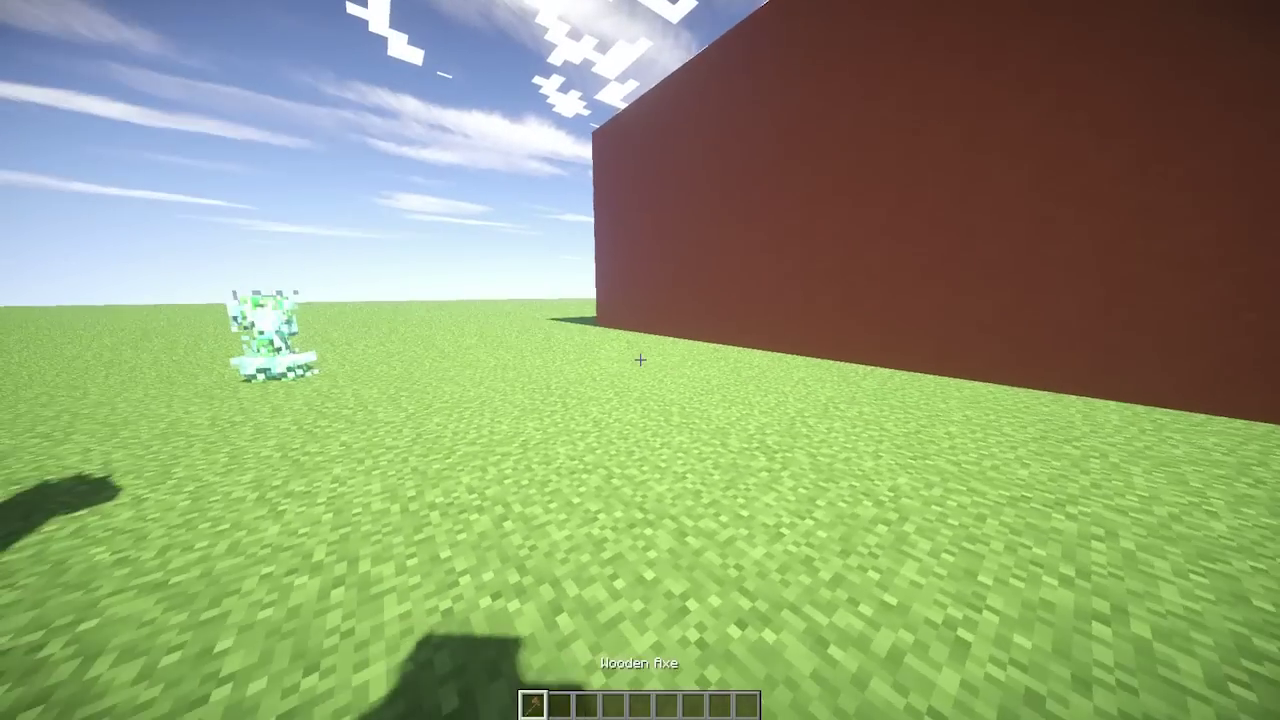
scroll(640, 360, "down", 1)
key("s")
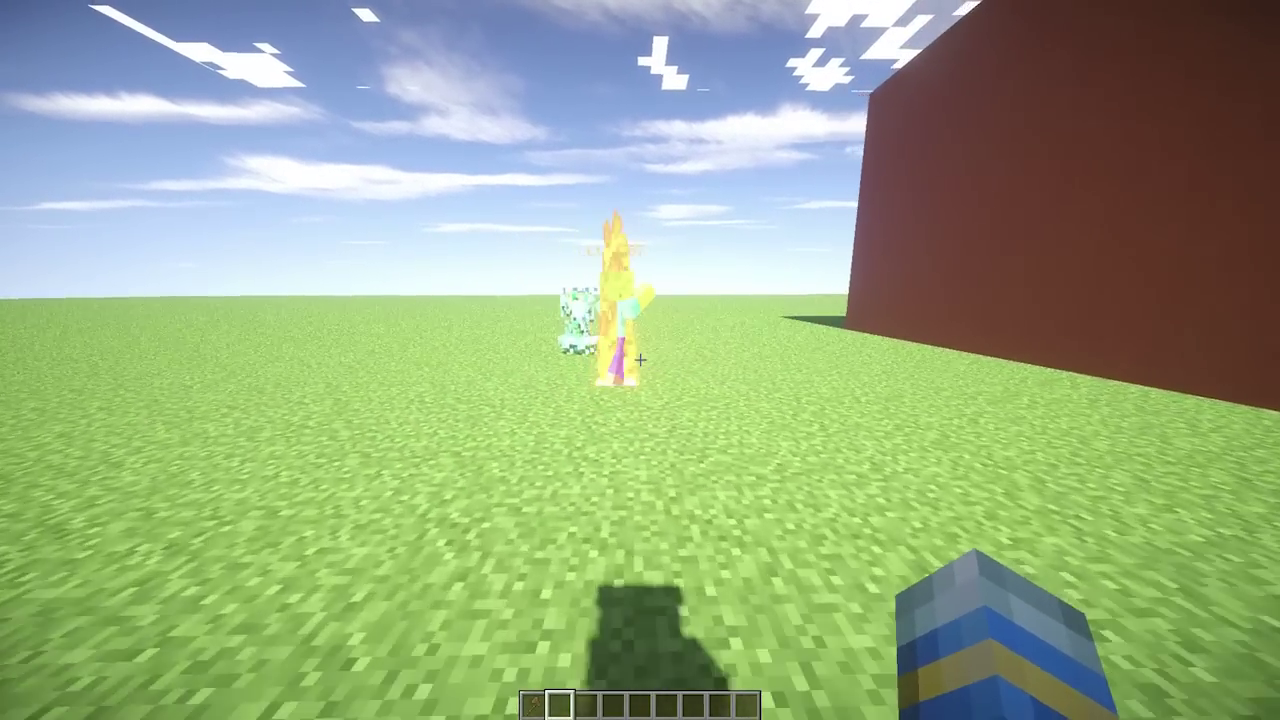
key("s")
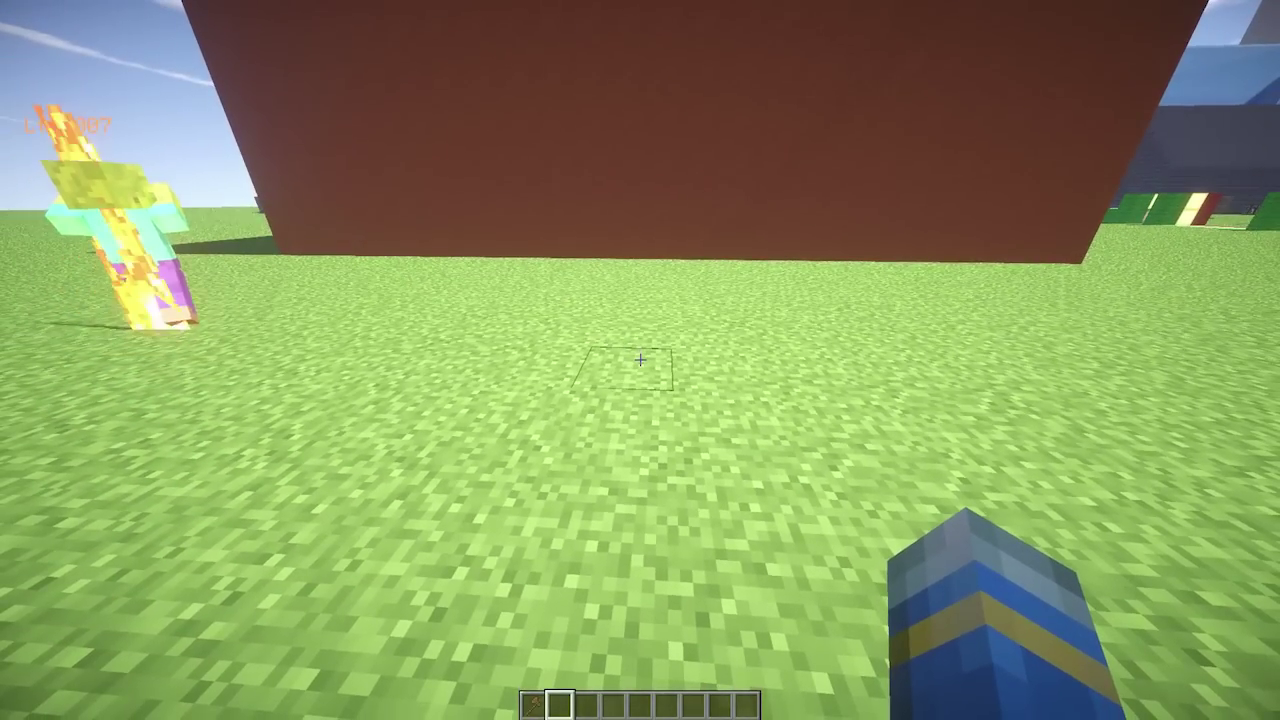
Kill the player character with a chat command, respawn, and return to the death point with /back
key("t")
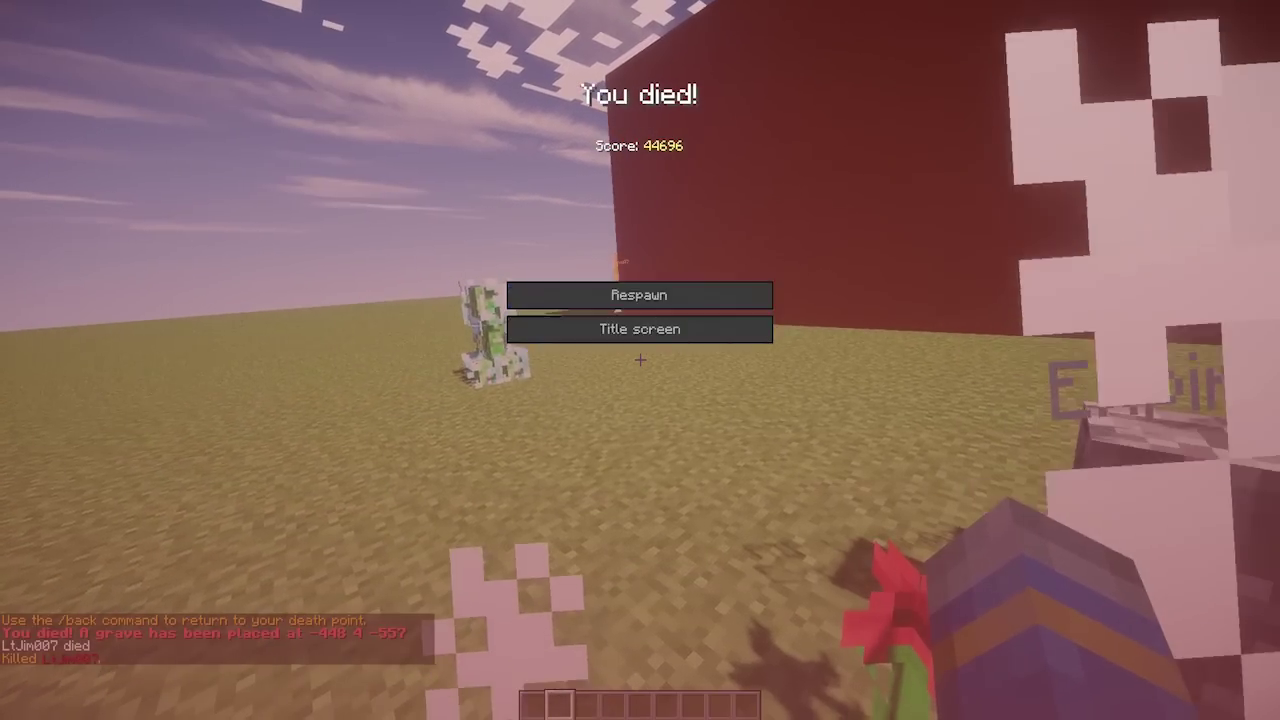
left_click(639, 295)
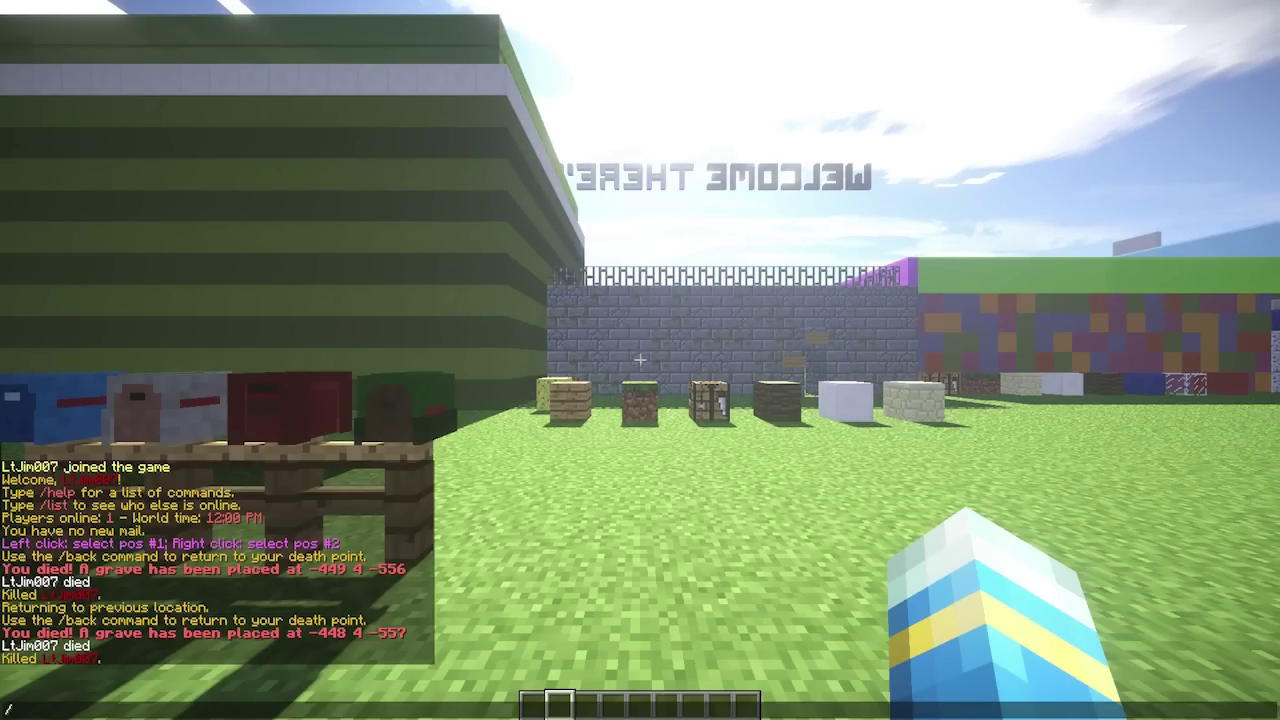
key("Return")
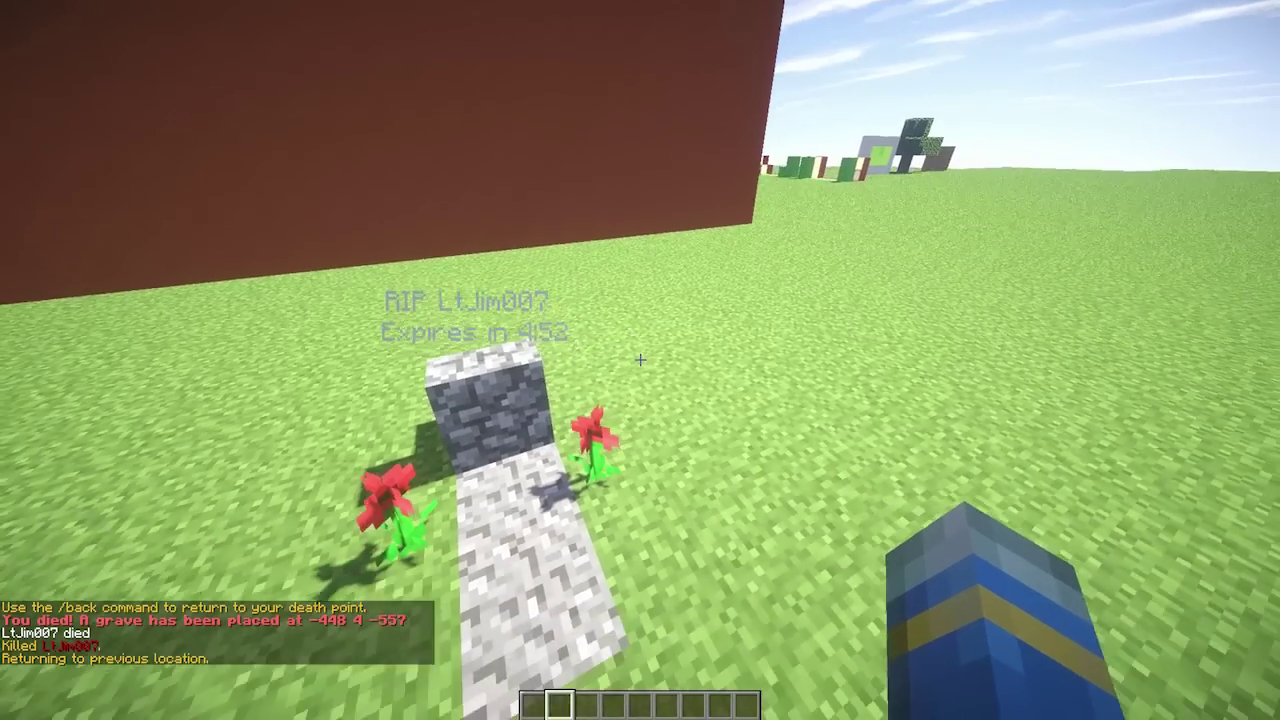
Examine the new gravestone, its flowers and the floating expiry text from close up and from a distance
key("w")
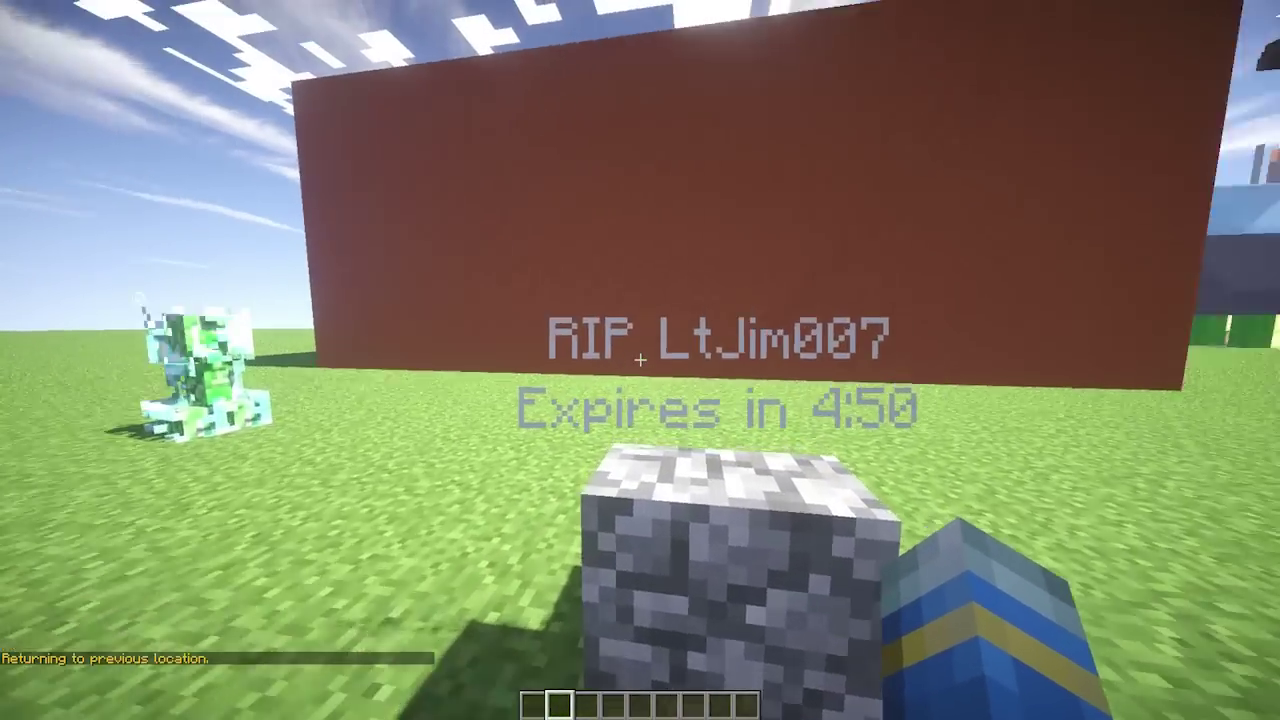
key("w")
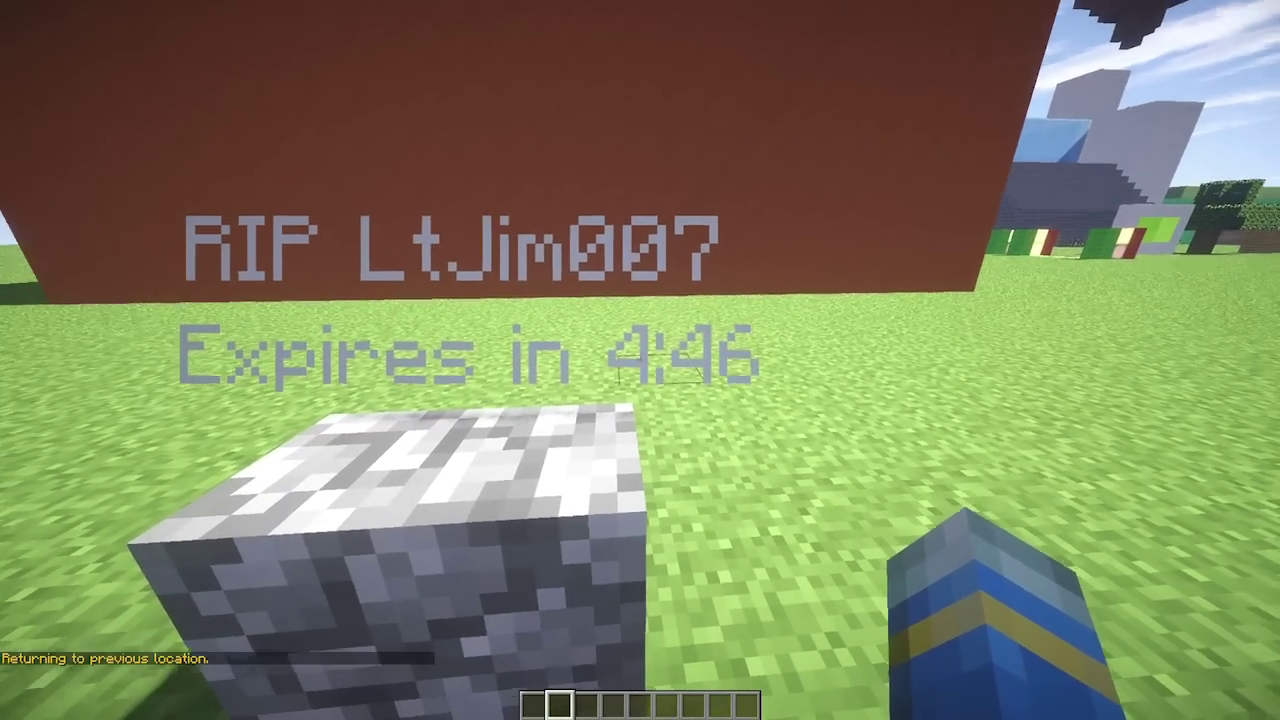
key("s")
key("s")
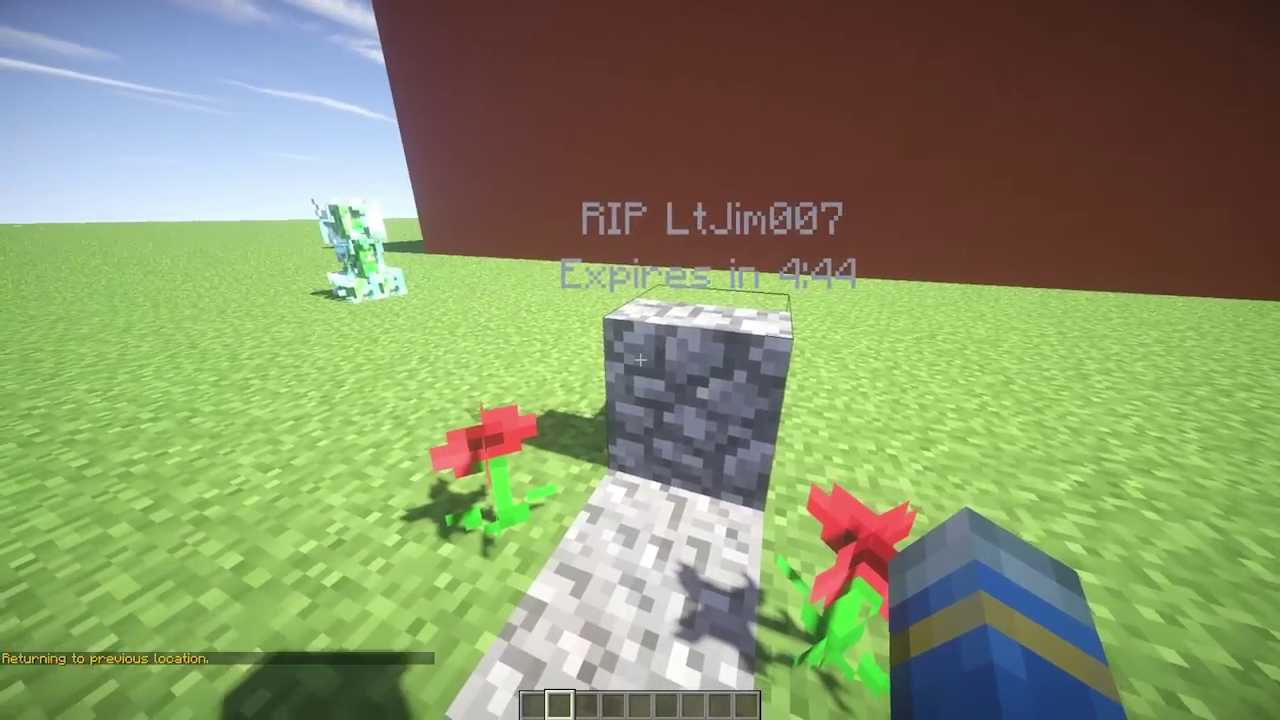
key("a")
key("d")
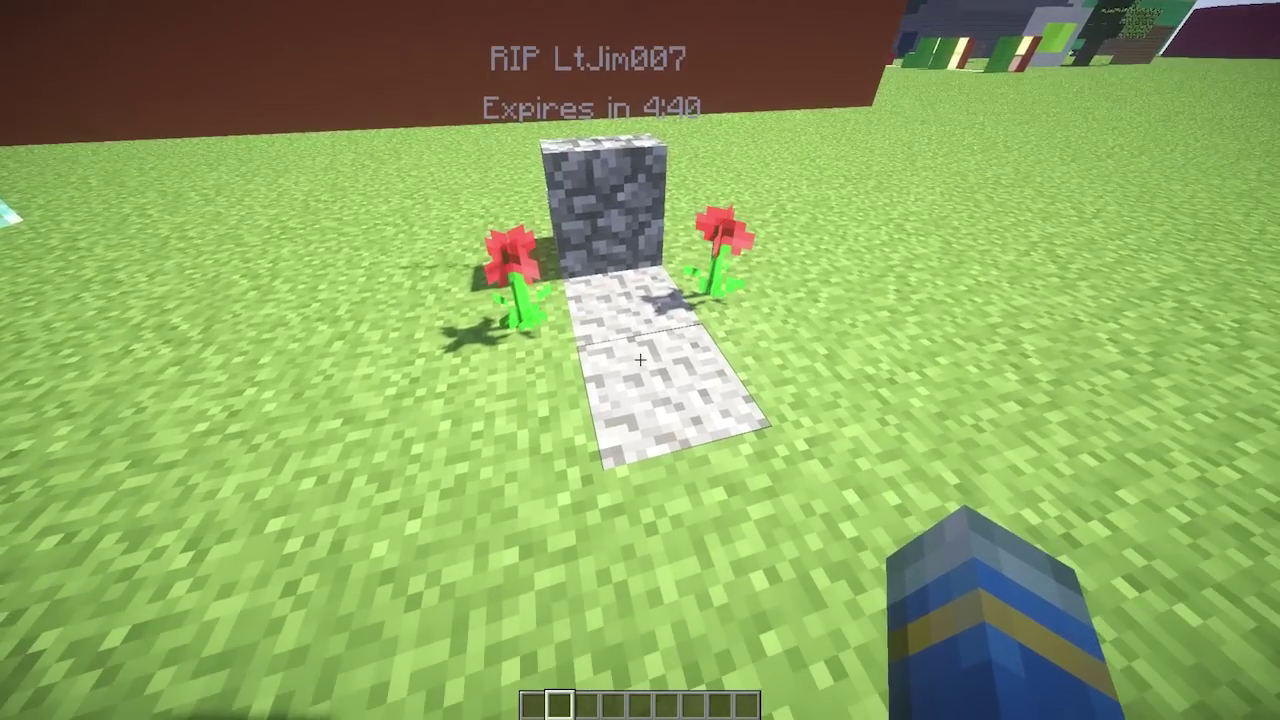
Open the grave's contents and take the wooden axe back into the hotbar
right_click(640, 360)
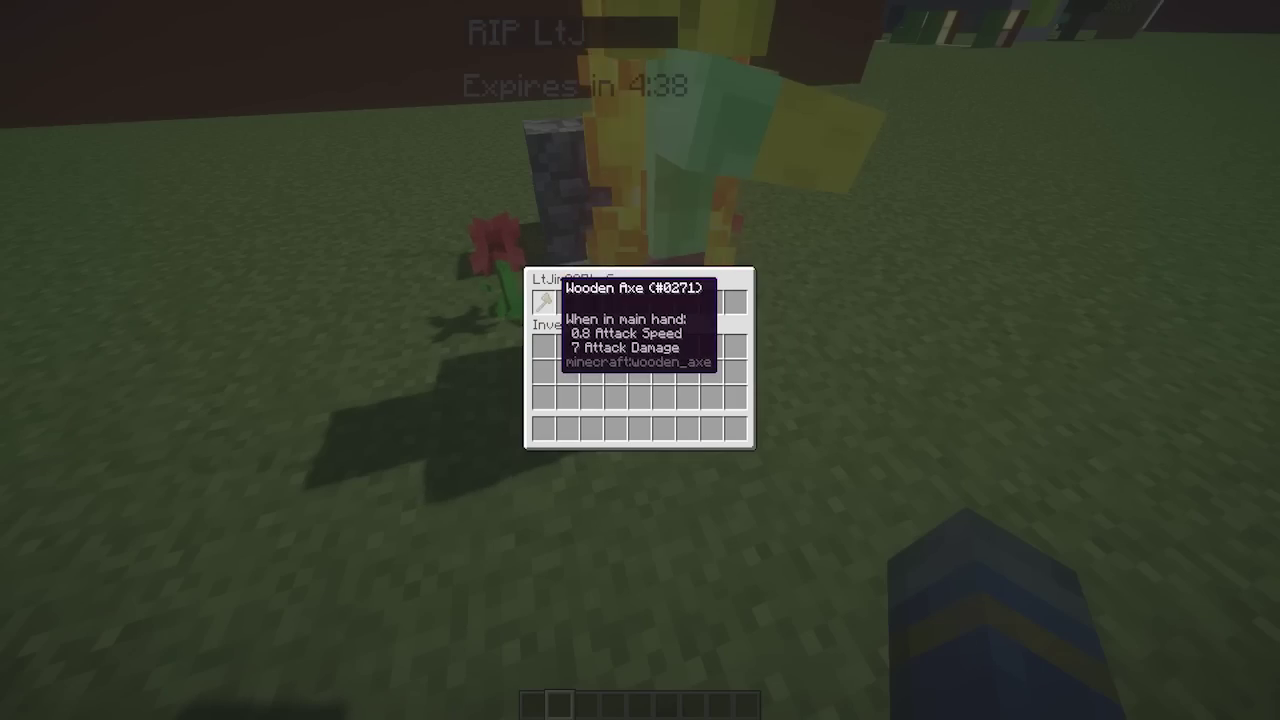
left_click(545, 428)
key("Escape")
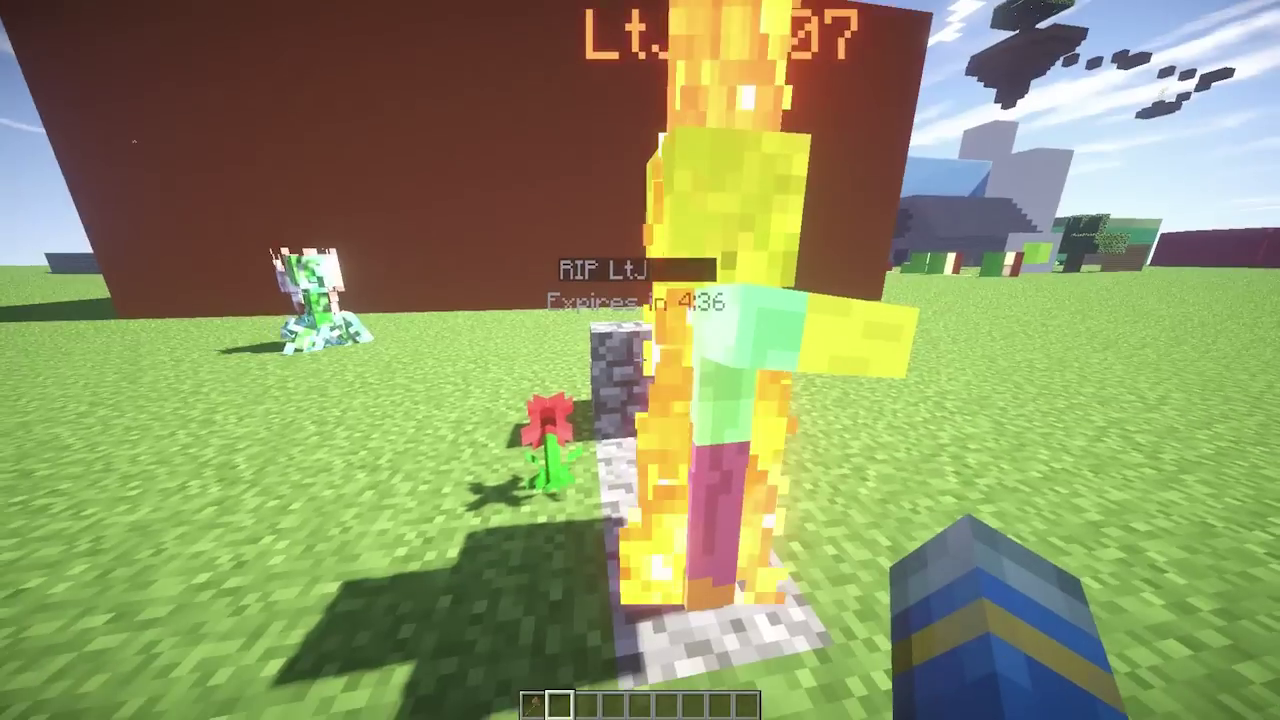
Leave the zombie and cross the grass to the stepped green, yellow and red block structures
key("d")
key("s")
key("w")
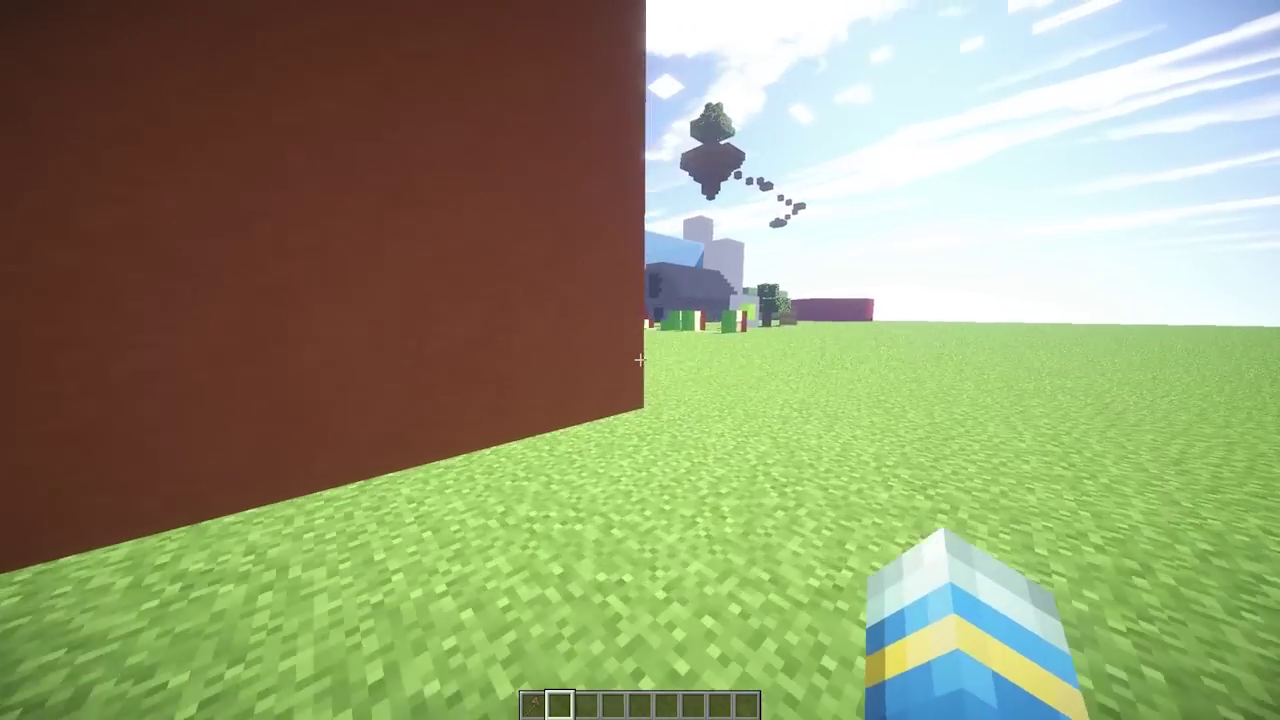
key("w")
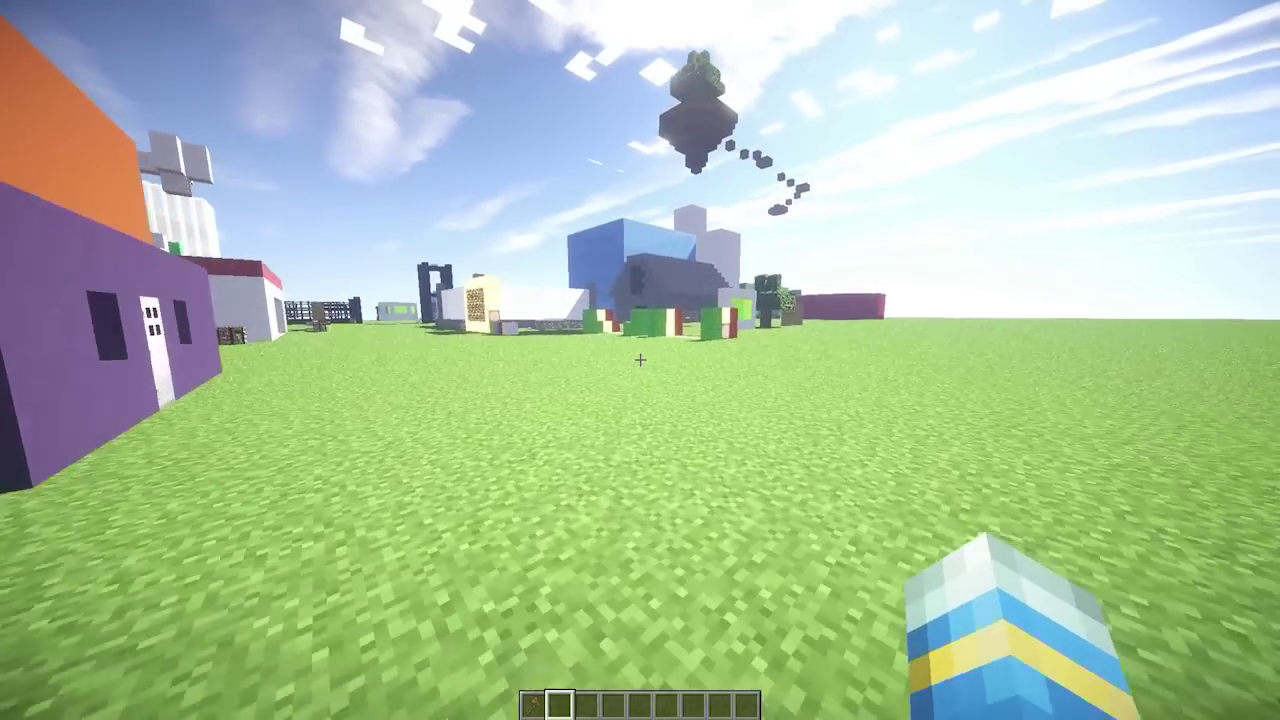
key("w")
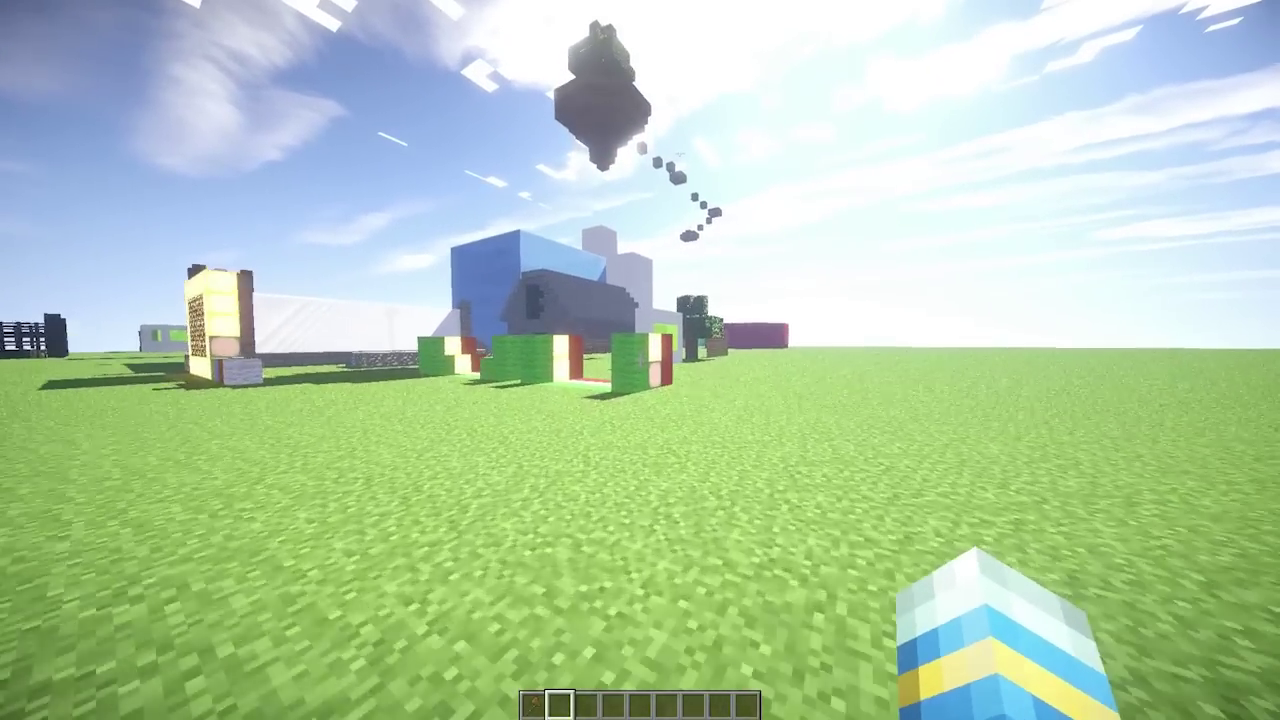
key("w")
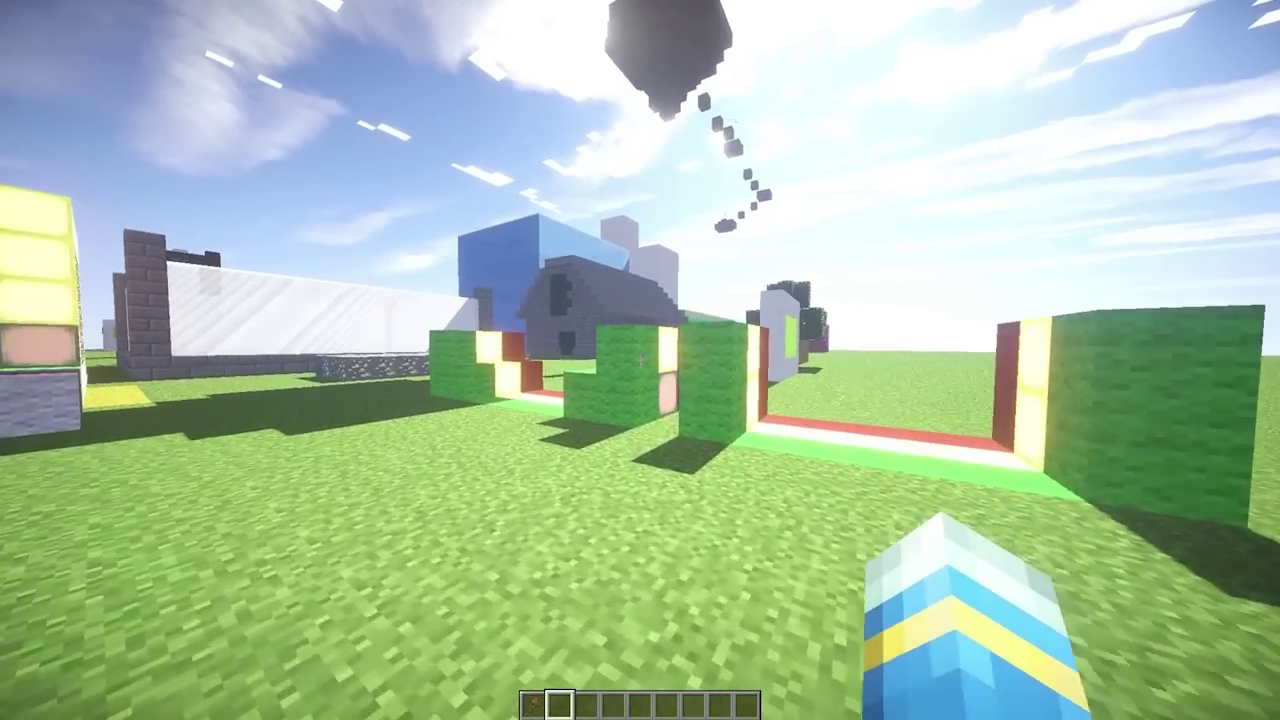
key("w")
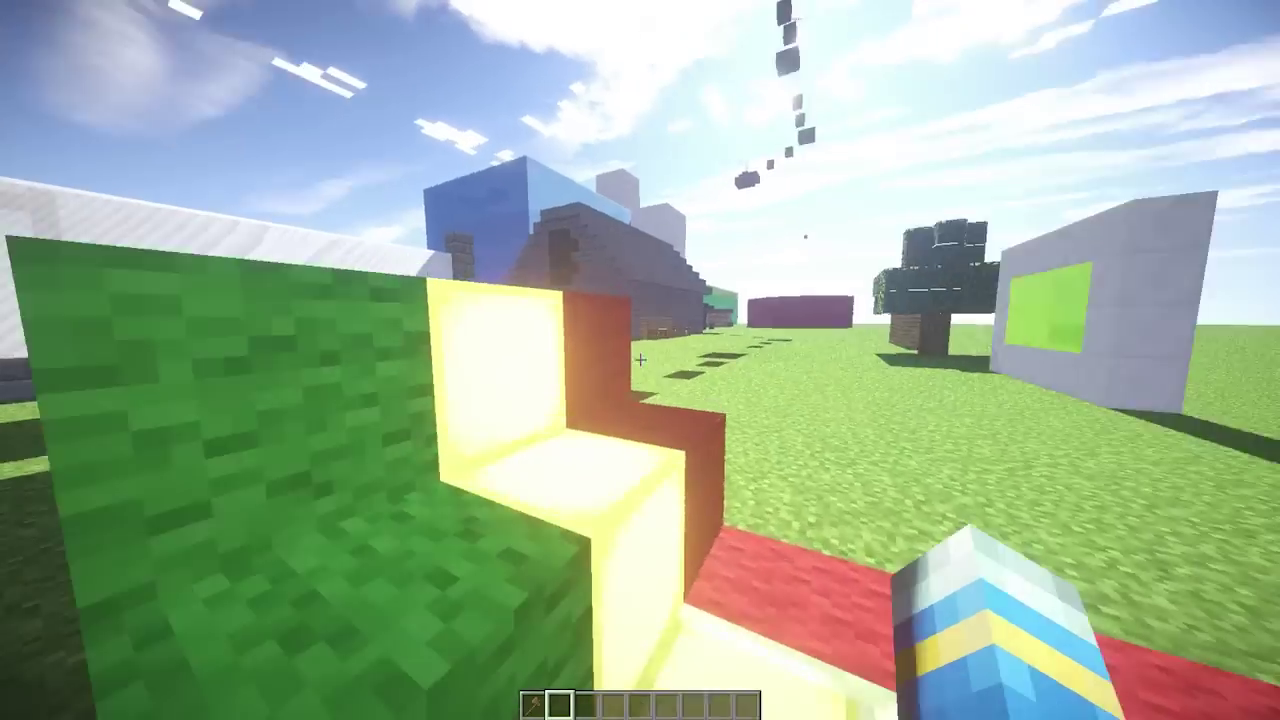
key("s")
key("space")
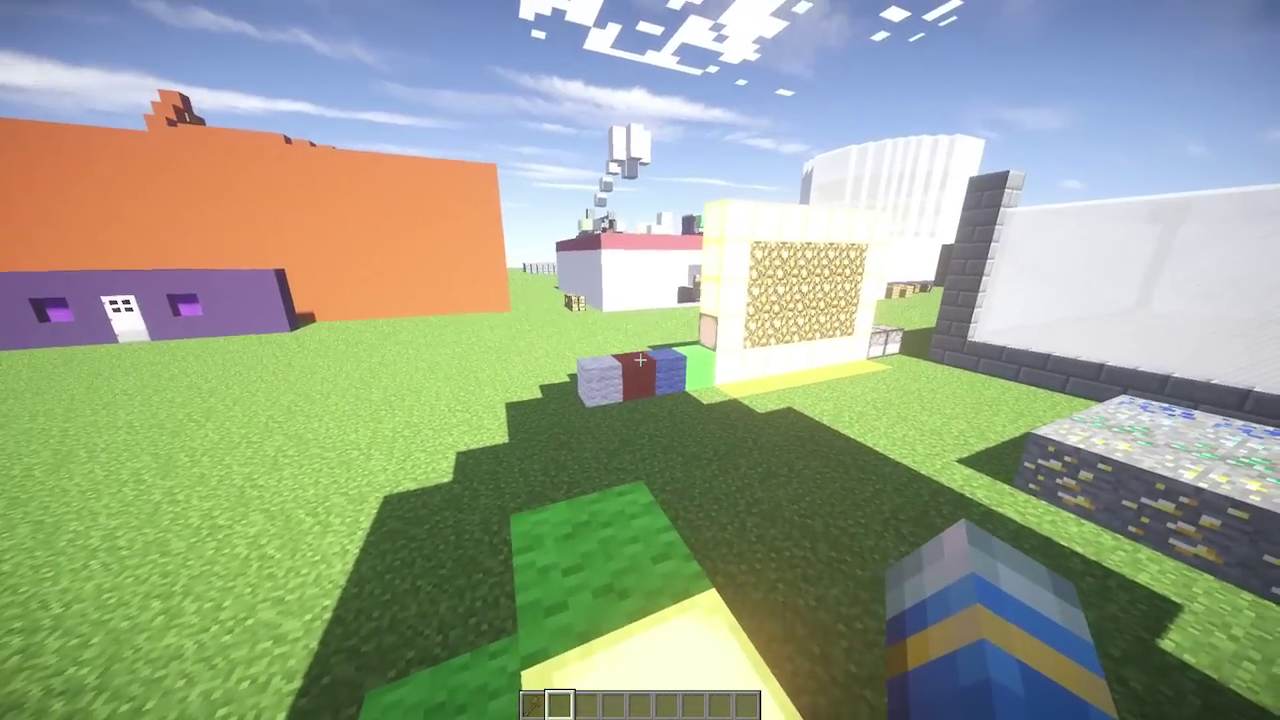
Travel past the white building with the red roof edge to the open grass beside the circular stone brick wall
key("w")
key("space")
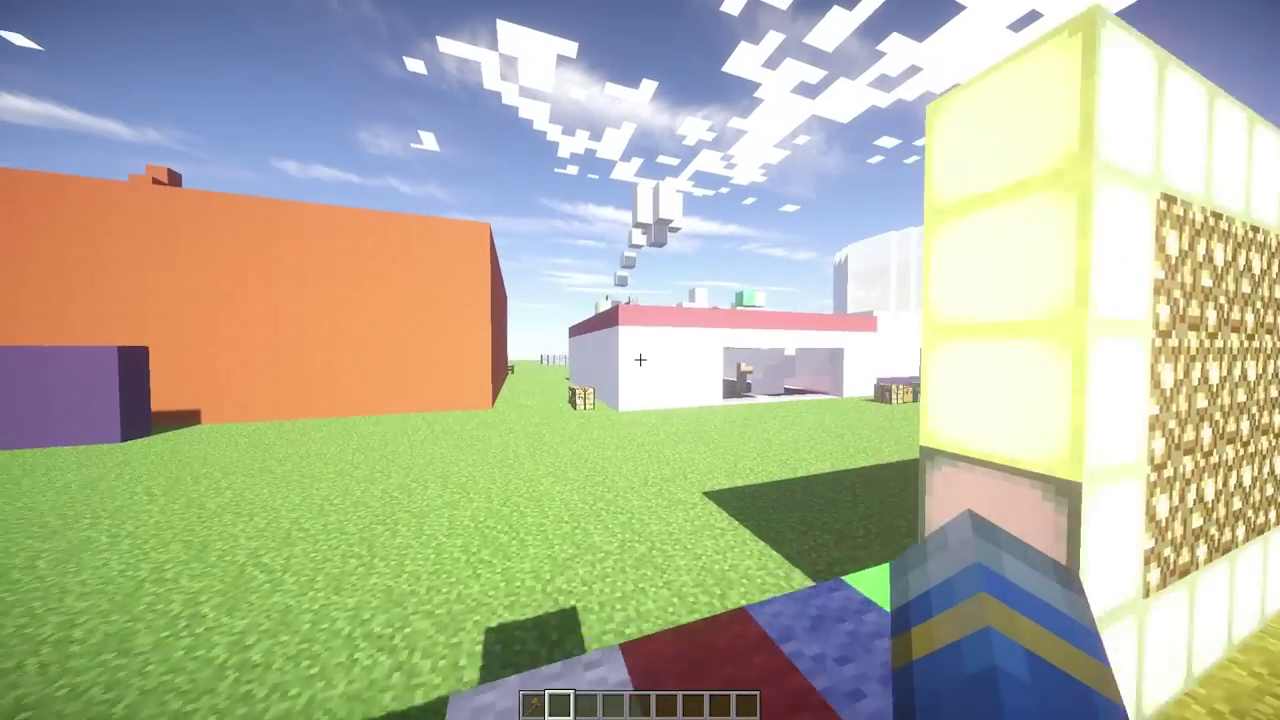
key("w")
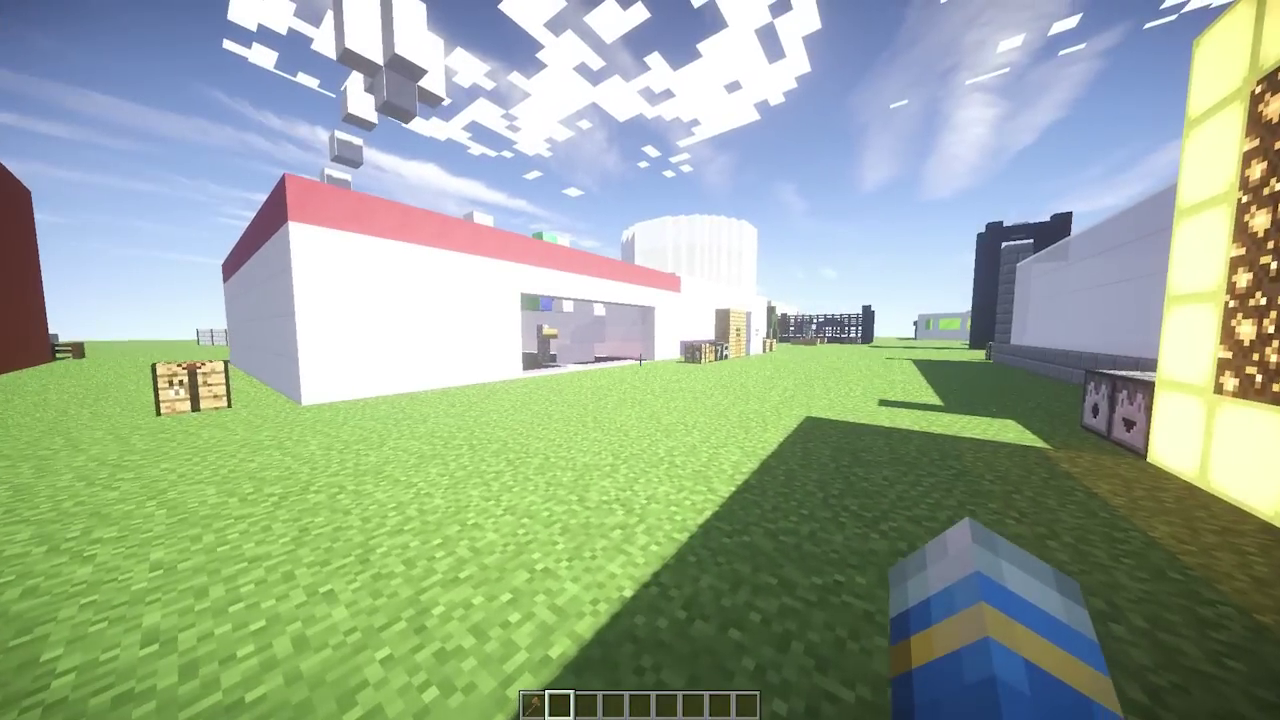
key("w")
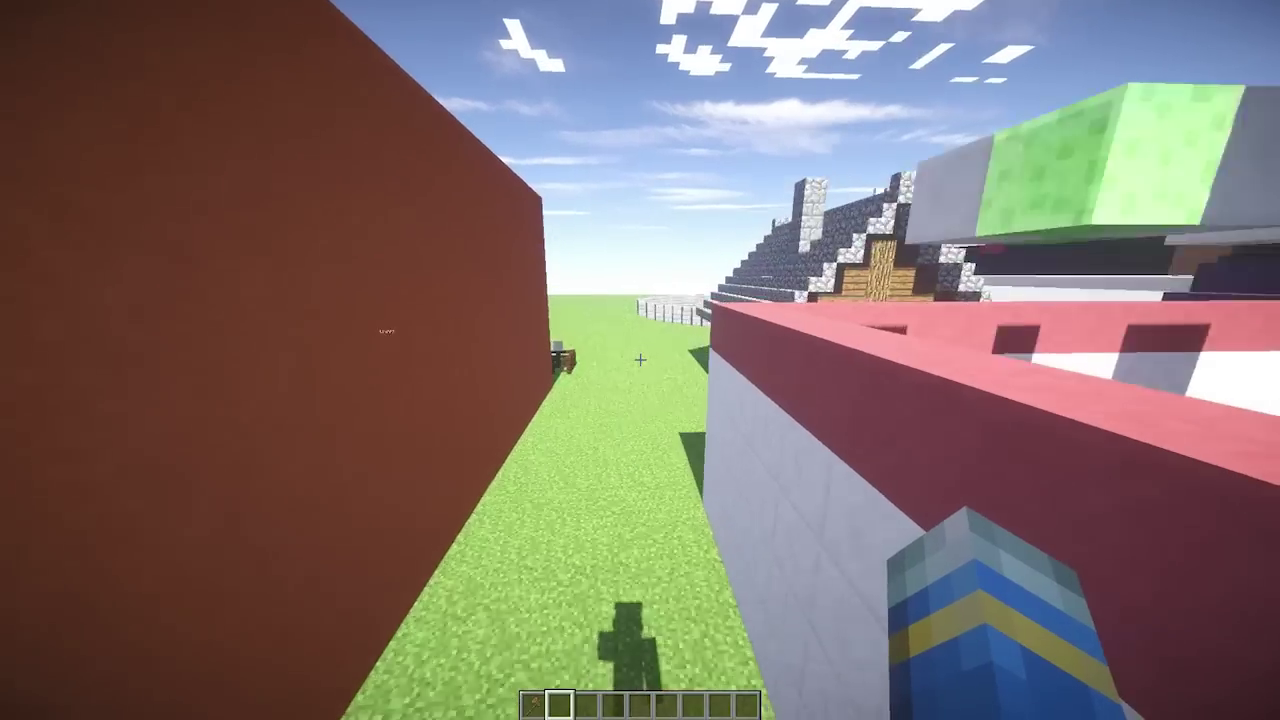
key("w")
key("shift")
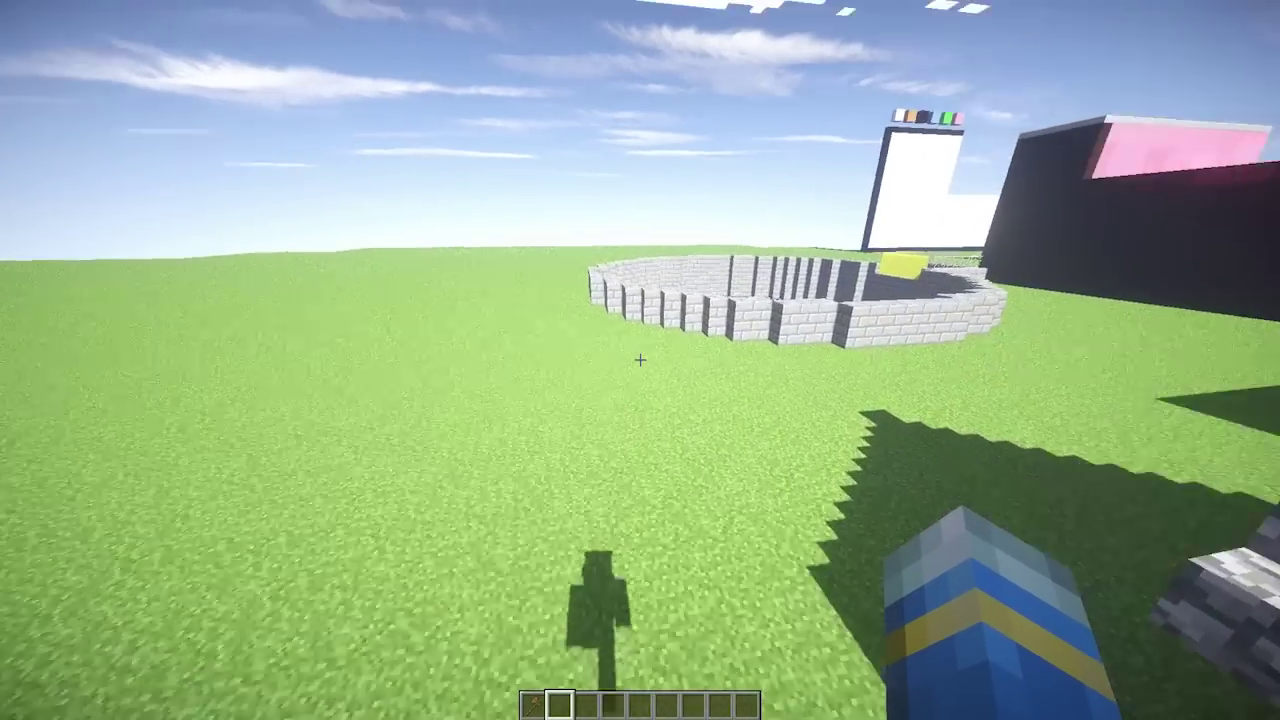
key("w")
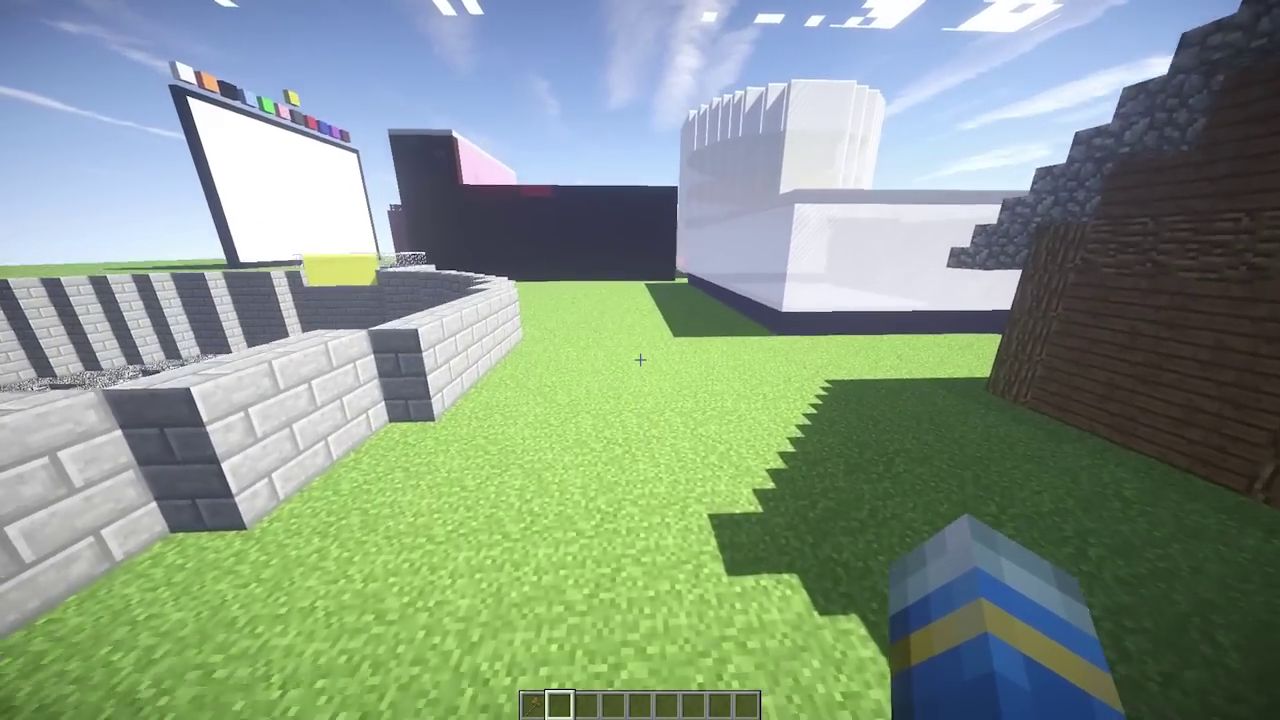
Stock the hotbar with stone brick stairs, mossy stone bricks, cracked stone bricks and a sign
key("e")
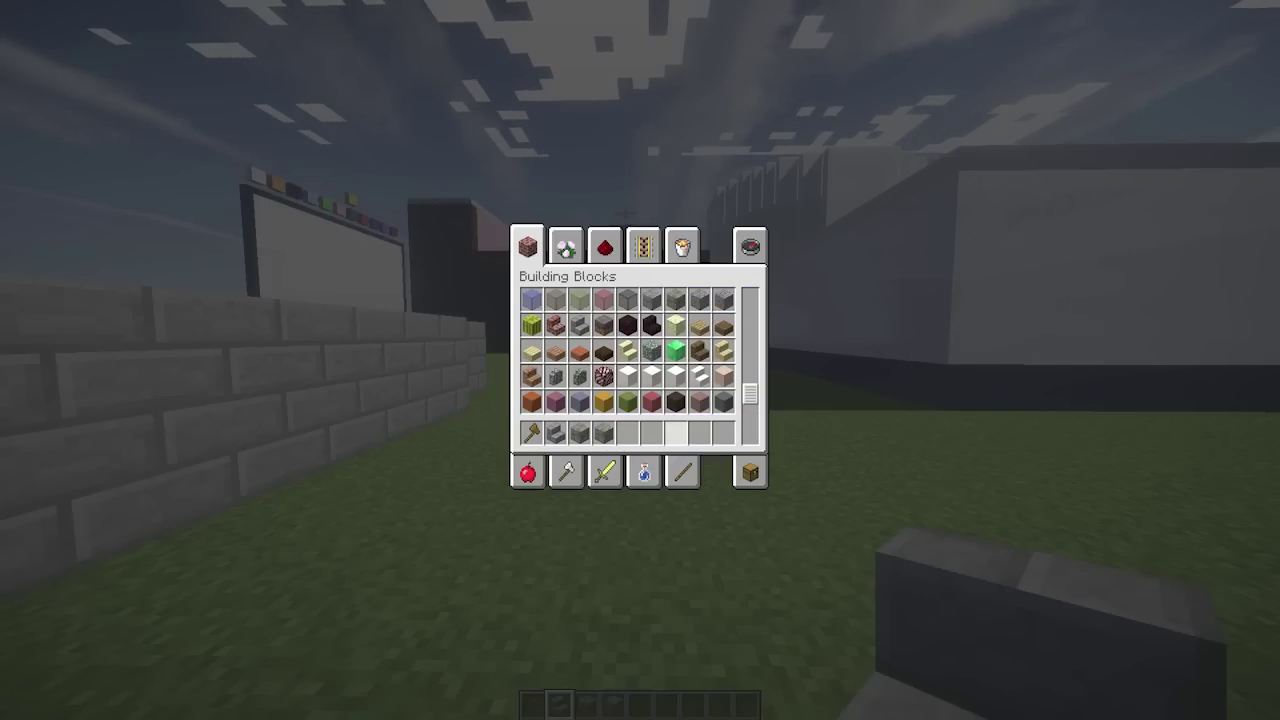
left_click(566, 247)
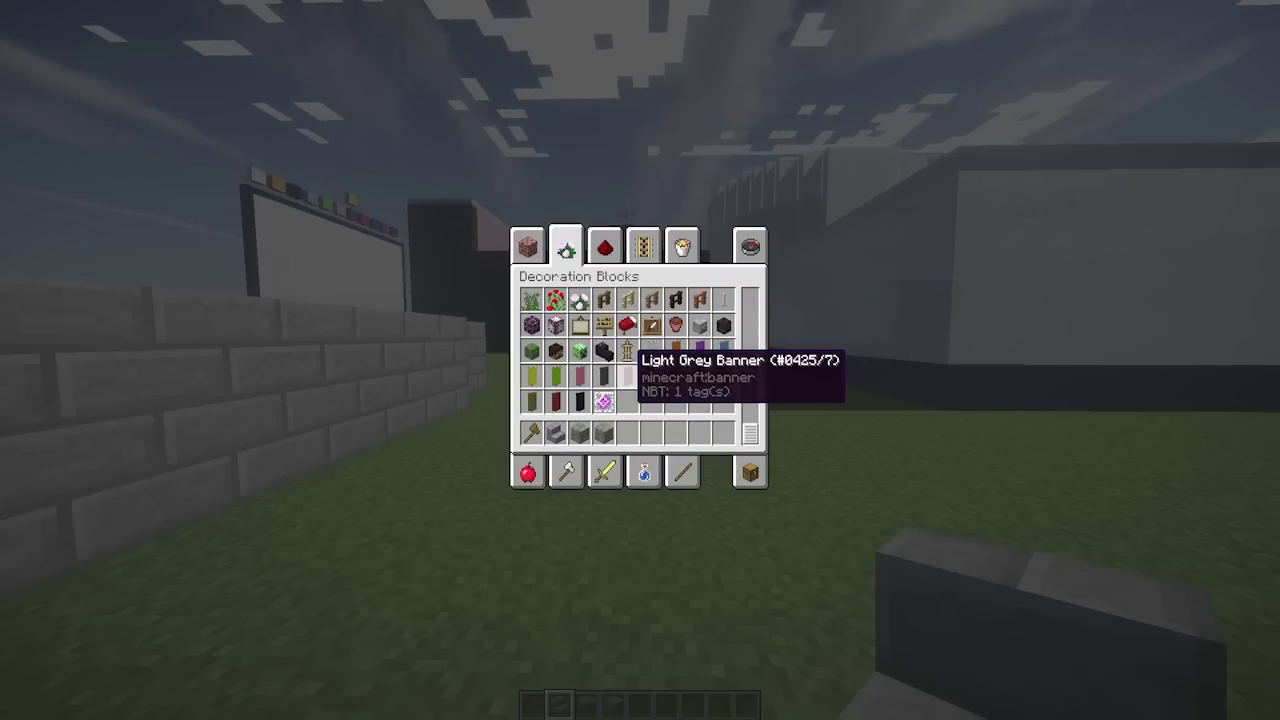
key("e")
Place a row of mossy stone bricks on the open grass
key("3")
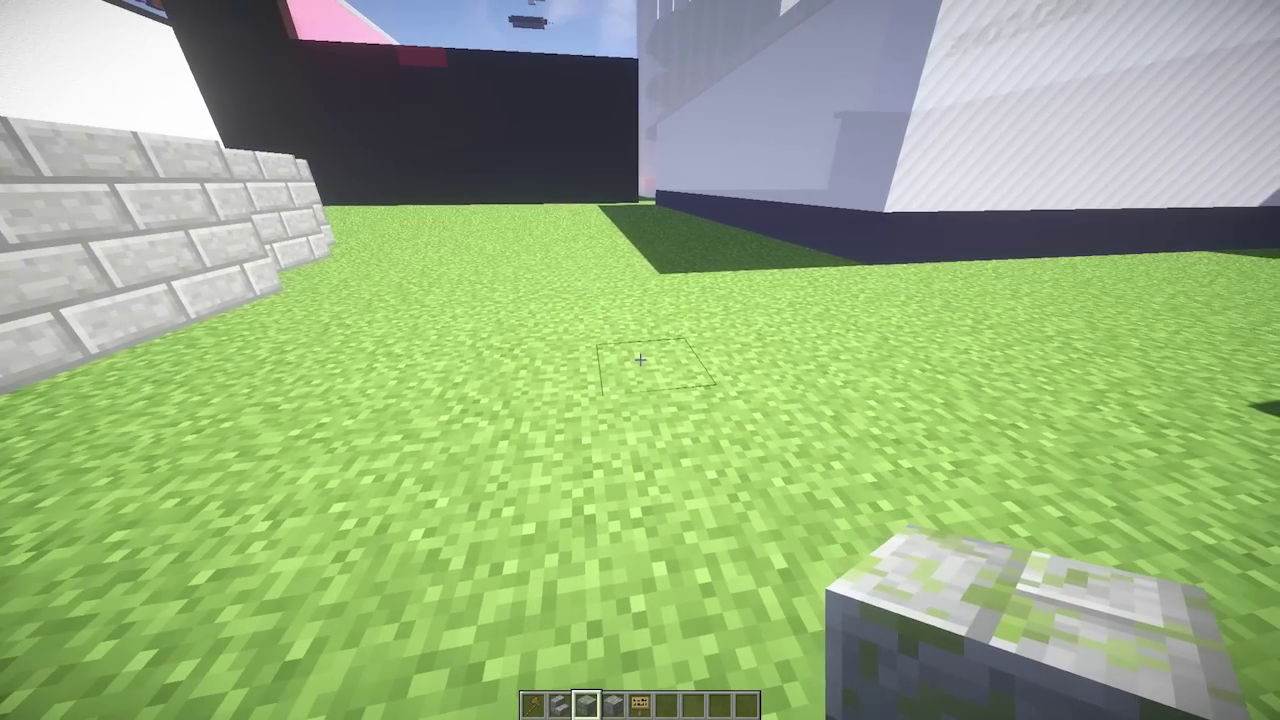
right_click(640, 360)
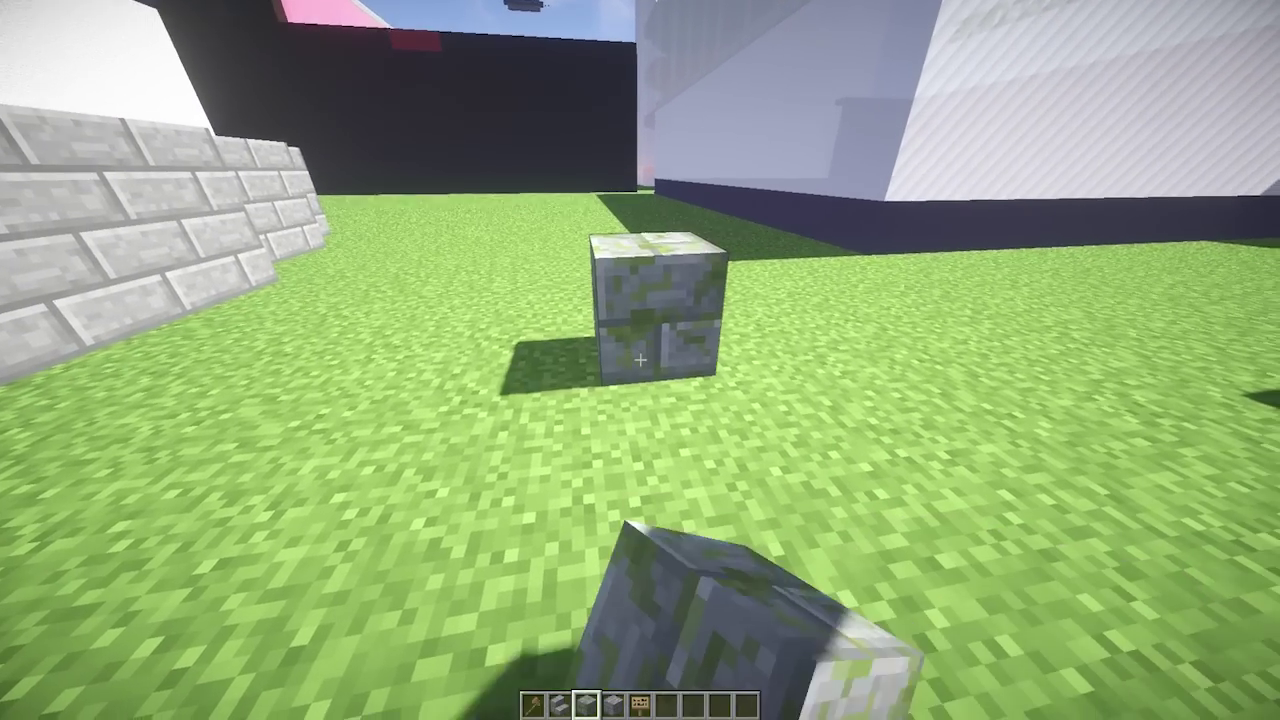
right_click(640, 360)
Lay cracked stone bricks along both sides of the mossy stone brick row and replace its end mossy block with cracked stone bricks
key("4")
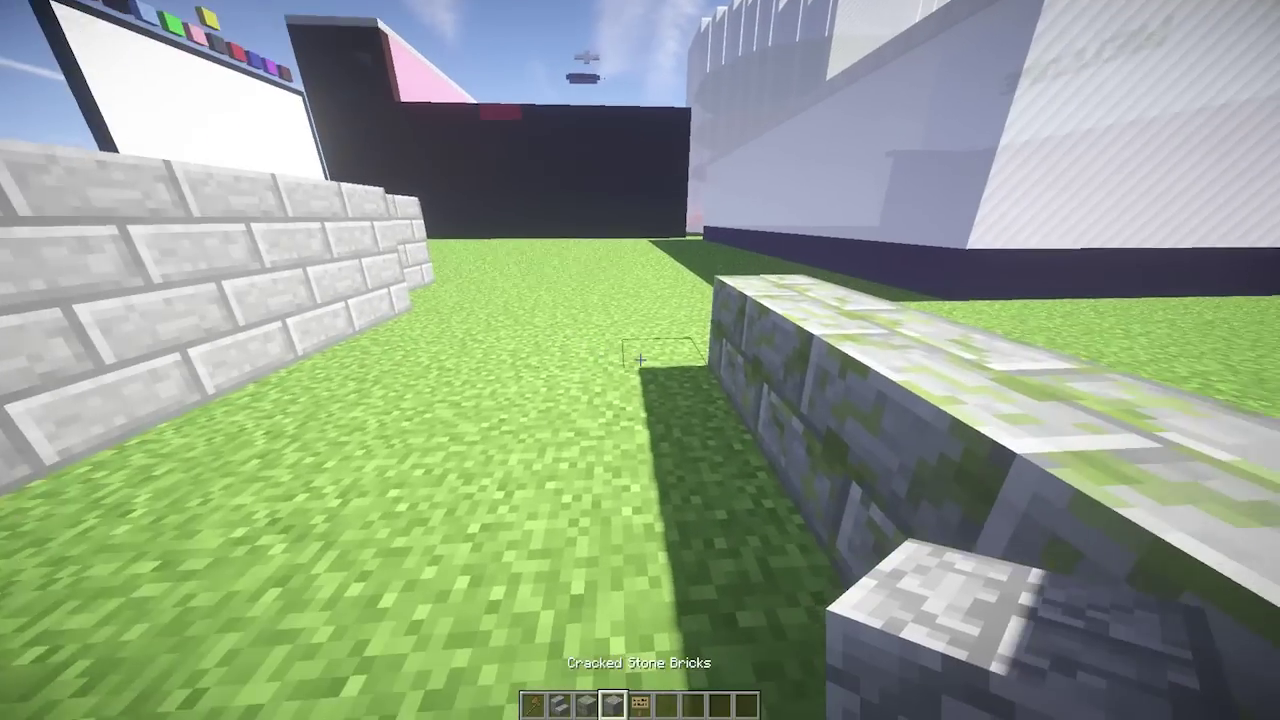
right_click(640, 360)
right_click(640, 360)
right_click(640, 360)
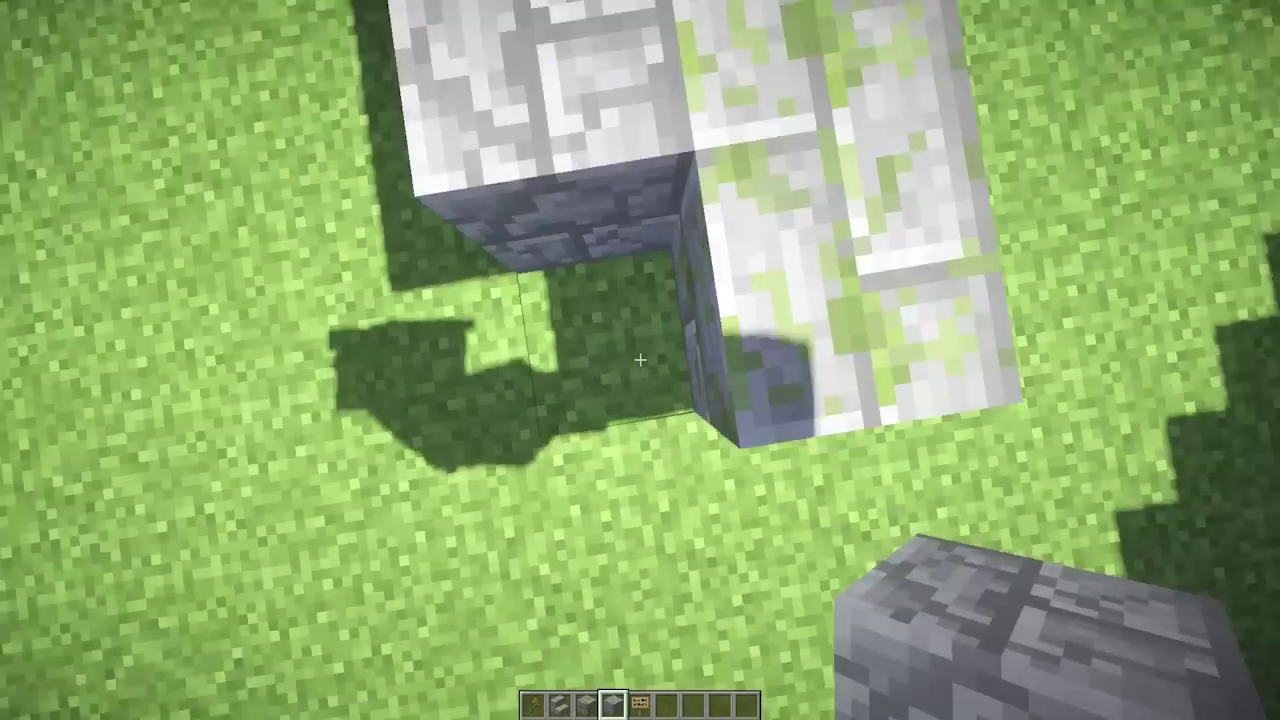
right_click(640, 360)
right_click(640, 360)
right_click(640, 360)
right_click(640, 360)
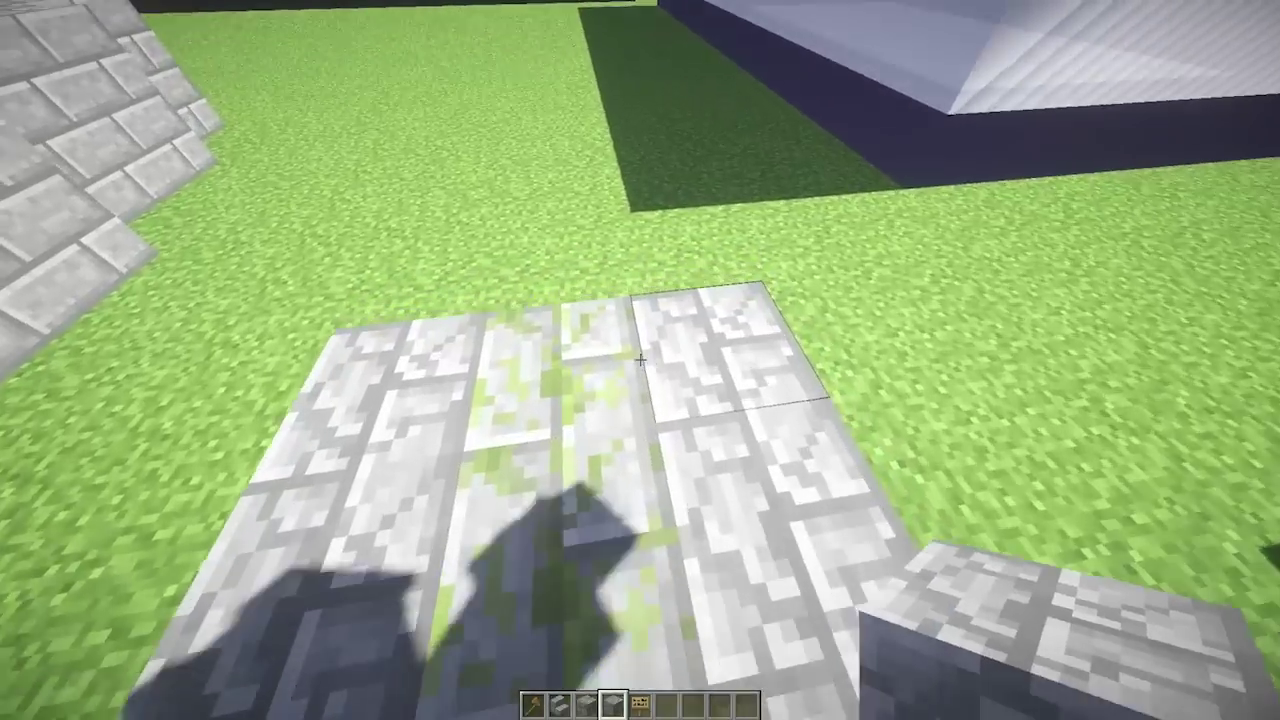
left_click(640, 360)
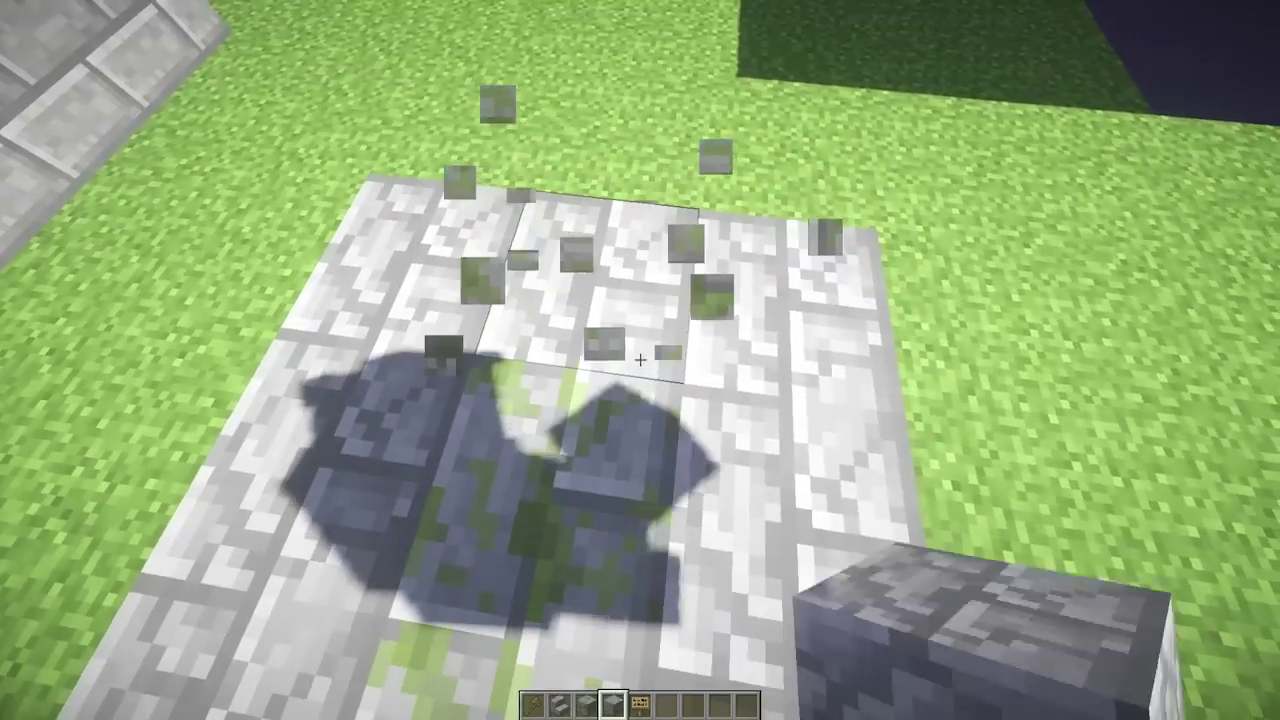
key("3")
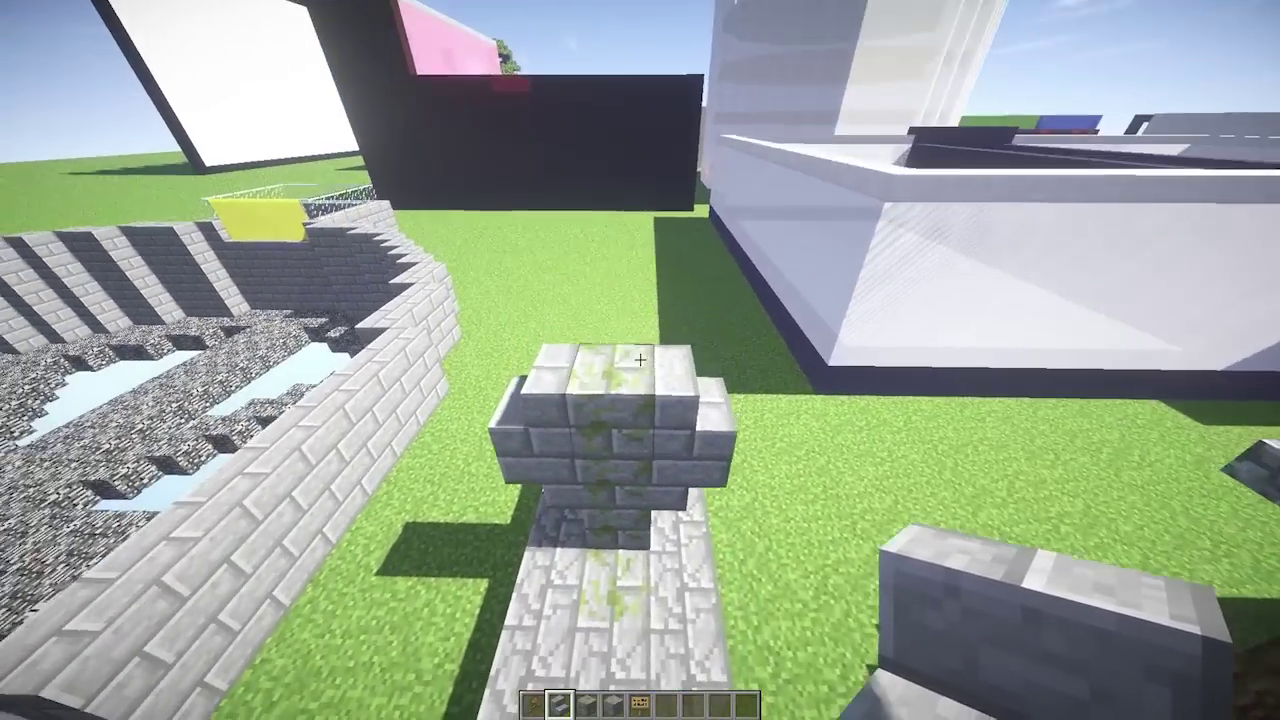
Try placing a stone brick stair on the base in front of the headstone
key("shift")
key("s")
key("w")
scroll(640, 360, "down", 2)
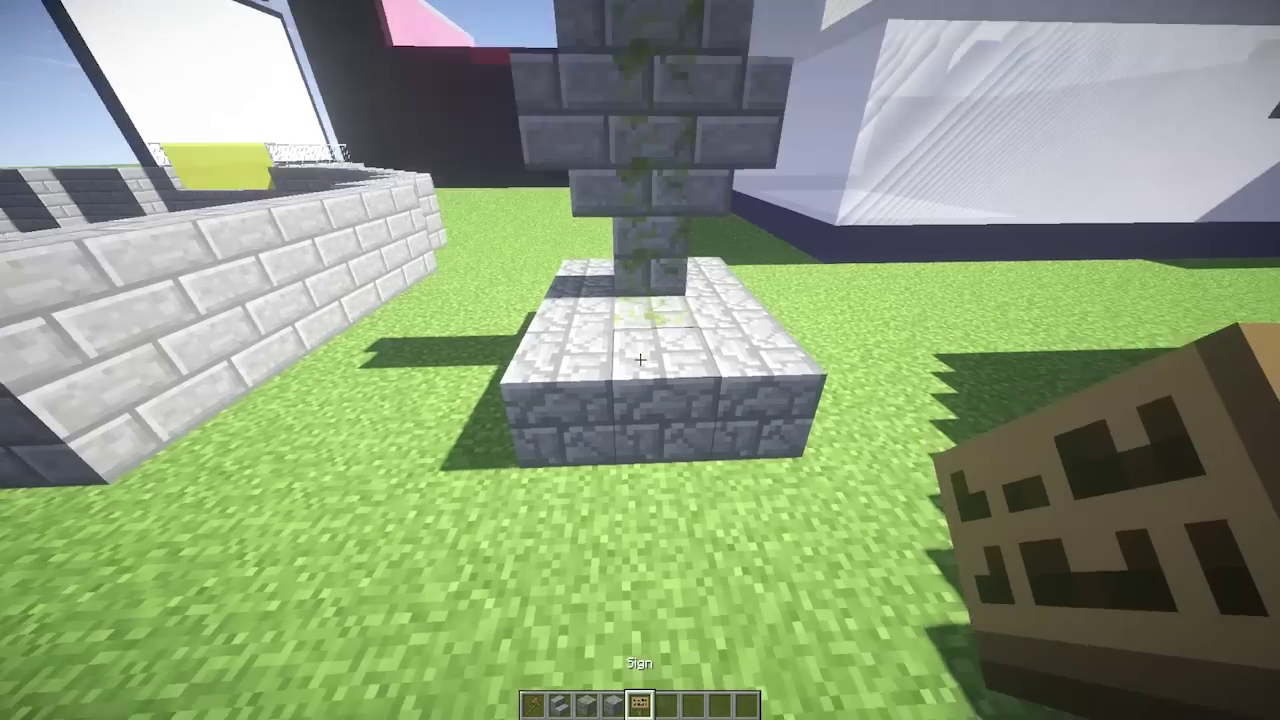
scroll(640, 360, "up", 1)
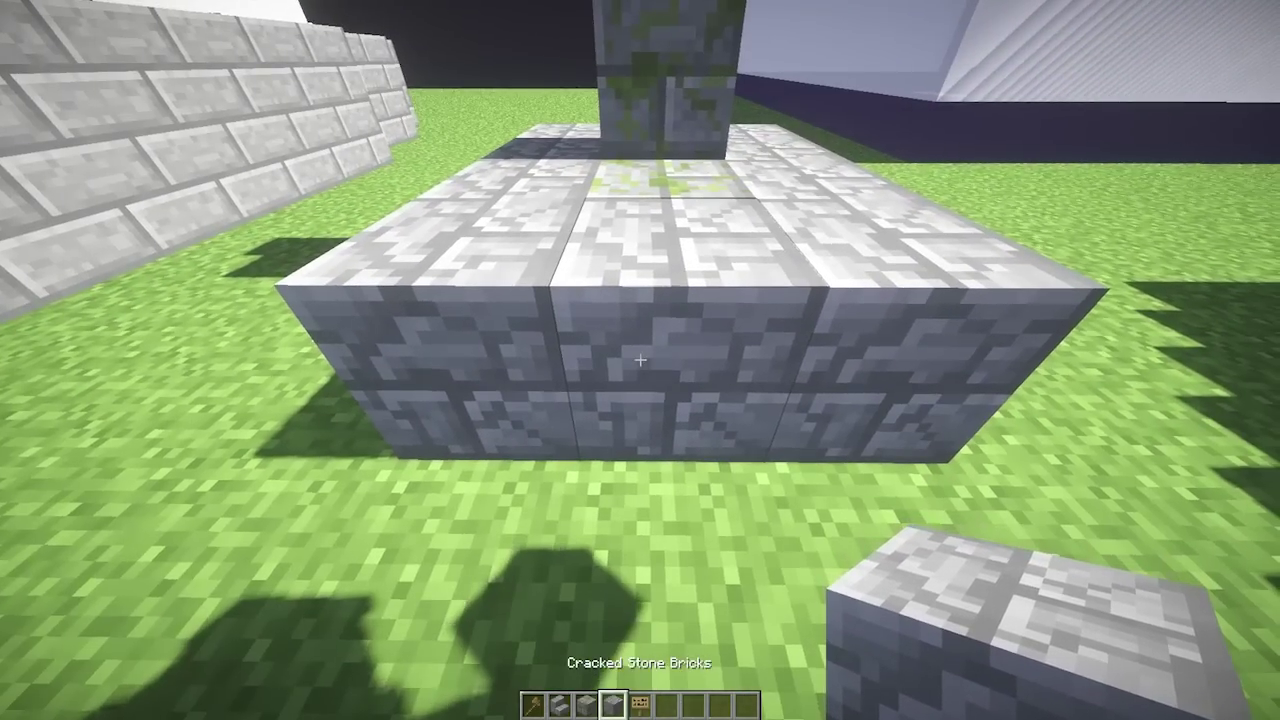
key("space")
key("w")
key("s")
scroll(640, 360, "down", 1)
scroll(640, 360, "up", 3)
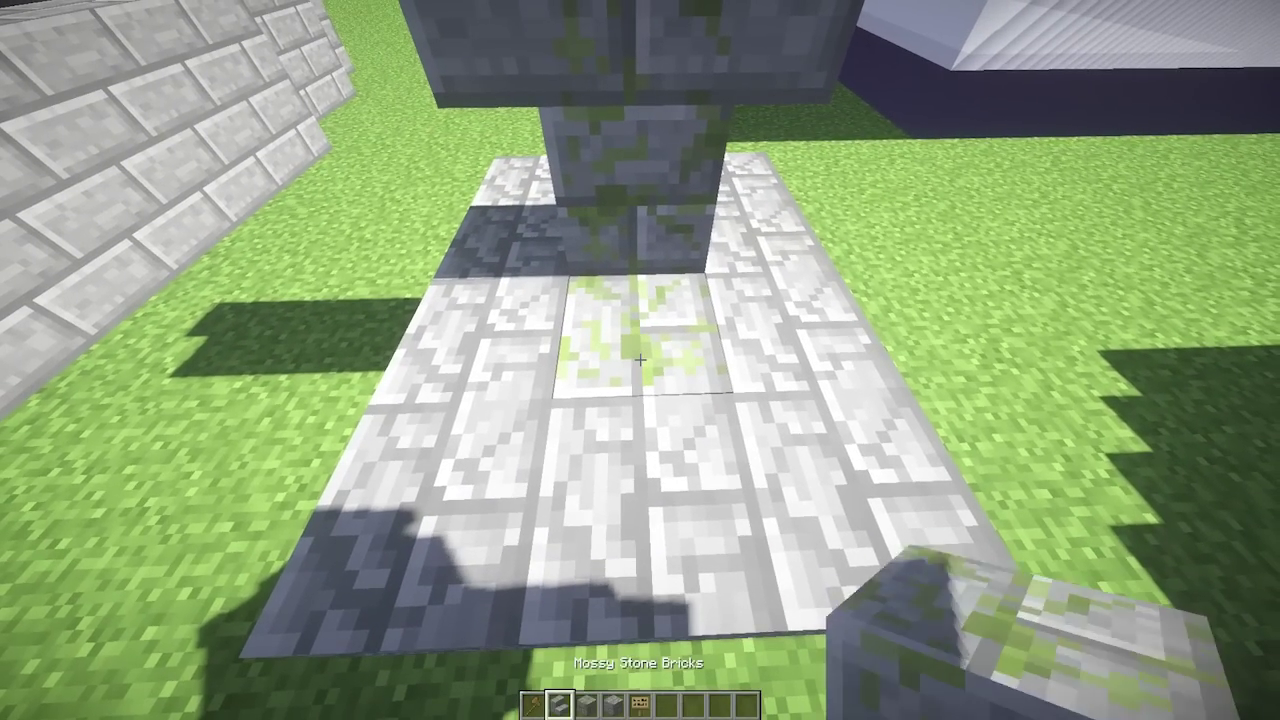
right_click(640, 360)
key("s")
key("w")
key("space")
left_click(640, 360)
scroll(640, 360, "down", 2)
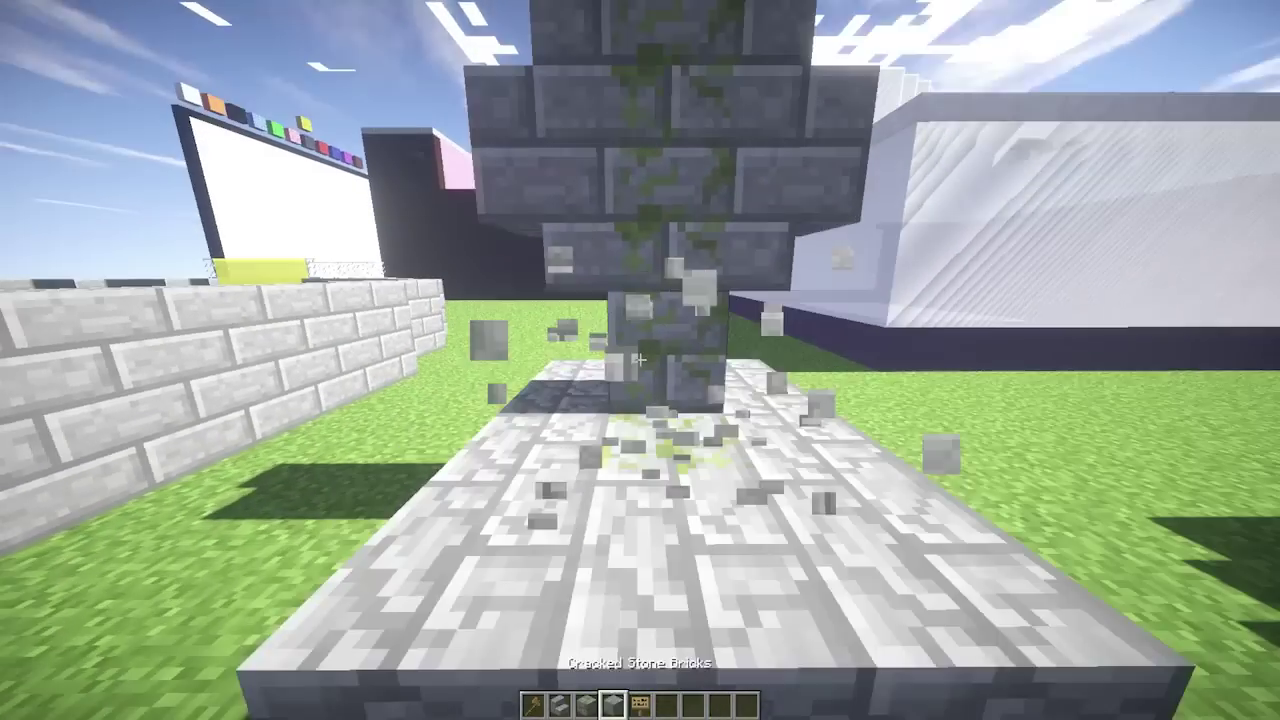
Place a mossy stone bricks block in front of the headstone and stand a sign on it with "" on all four lines
key("s")
scroll(640, 360, "down", 1)
scroll(640, 360, "up", 2)
right_click(640, 360)
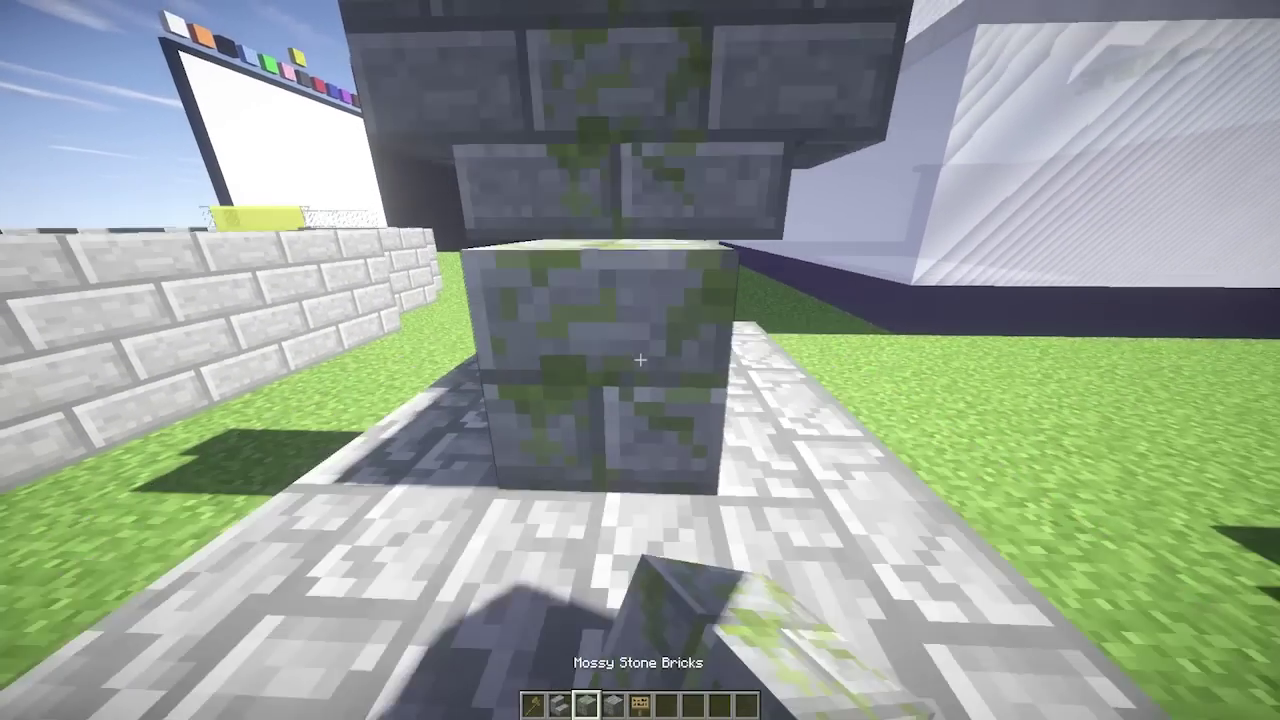
scroll(640, 360, "down", 2)
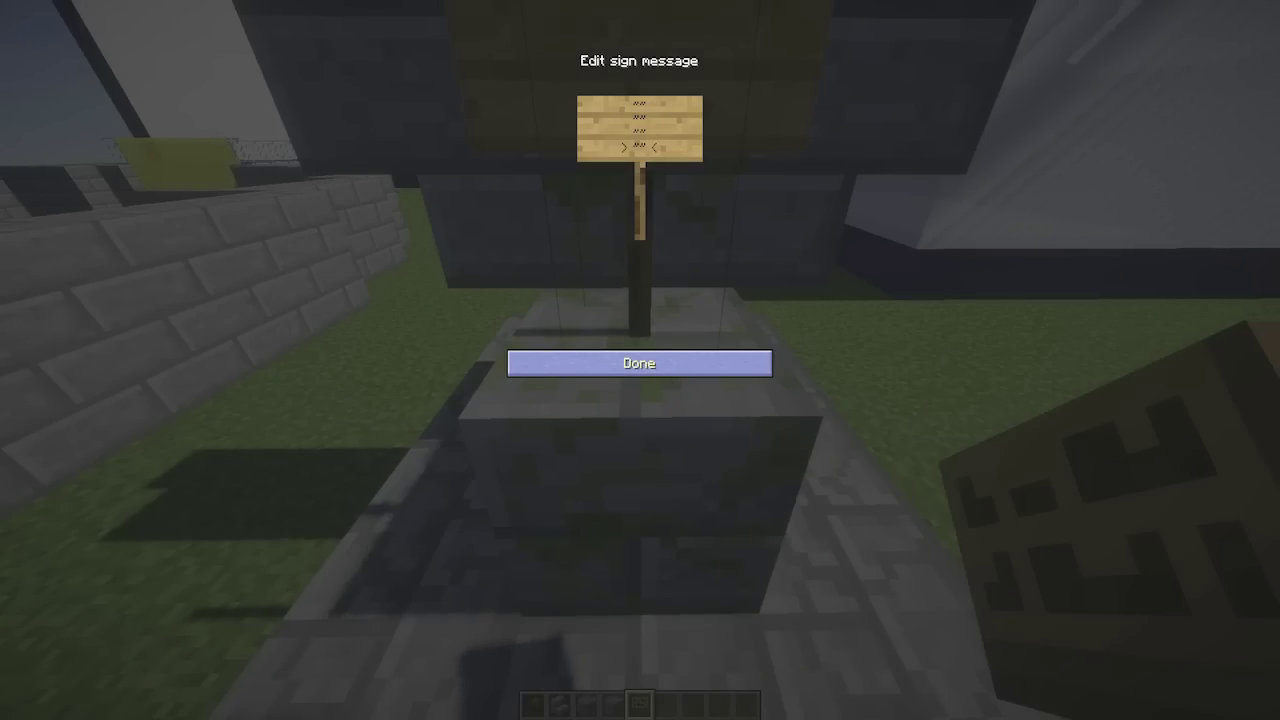
left_click(640, 363)
scroll(640, 360, "down", 1)
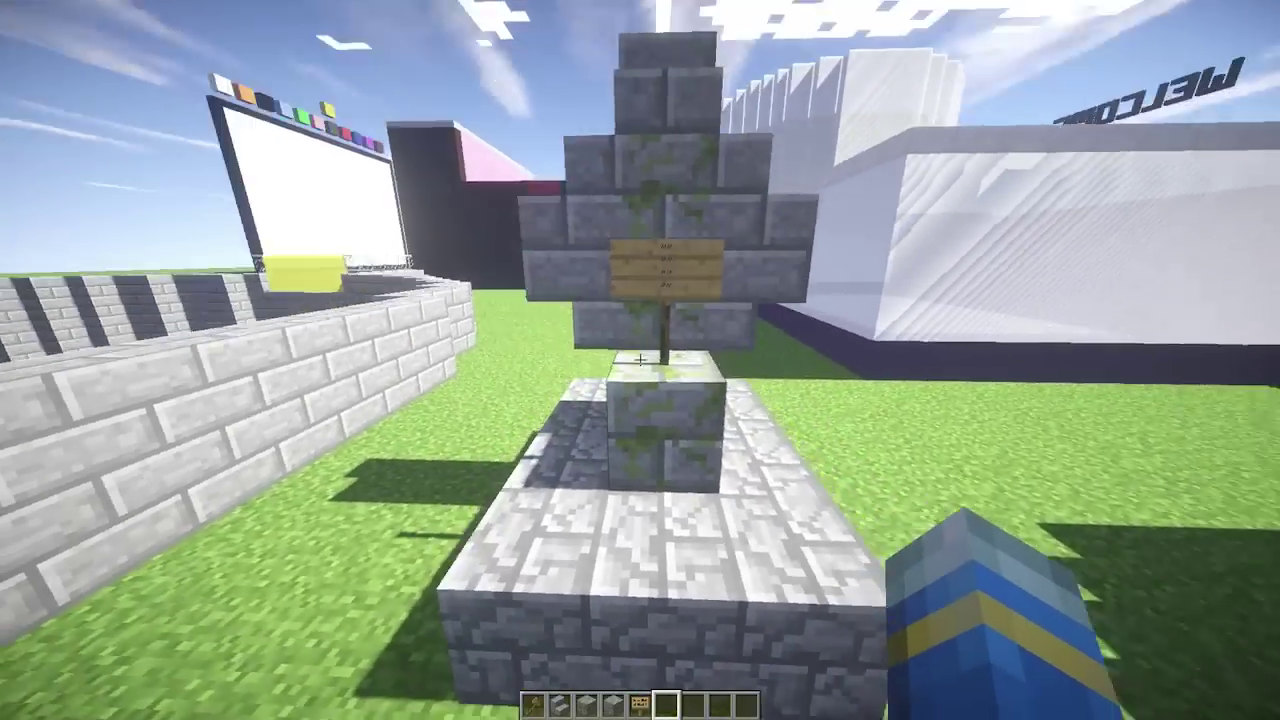
Select the whole gravestone with the wooden axe, from a base corner to the top of a temporary pillar at the opposite corner
key("space")
key("w")
key("a")
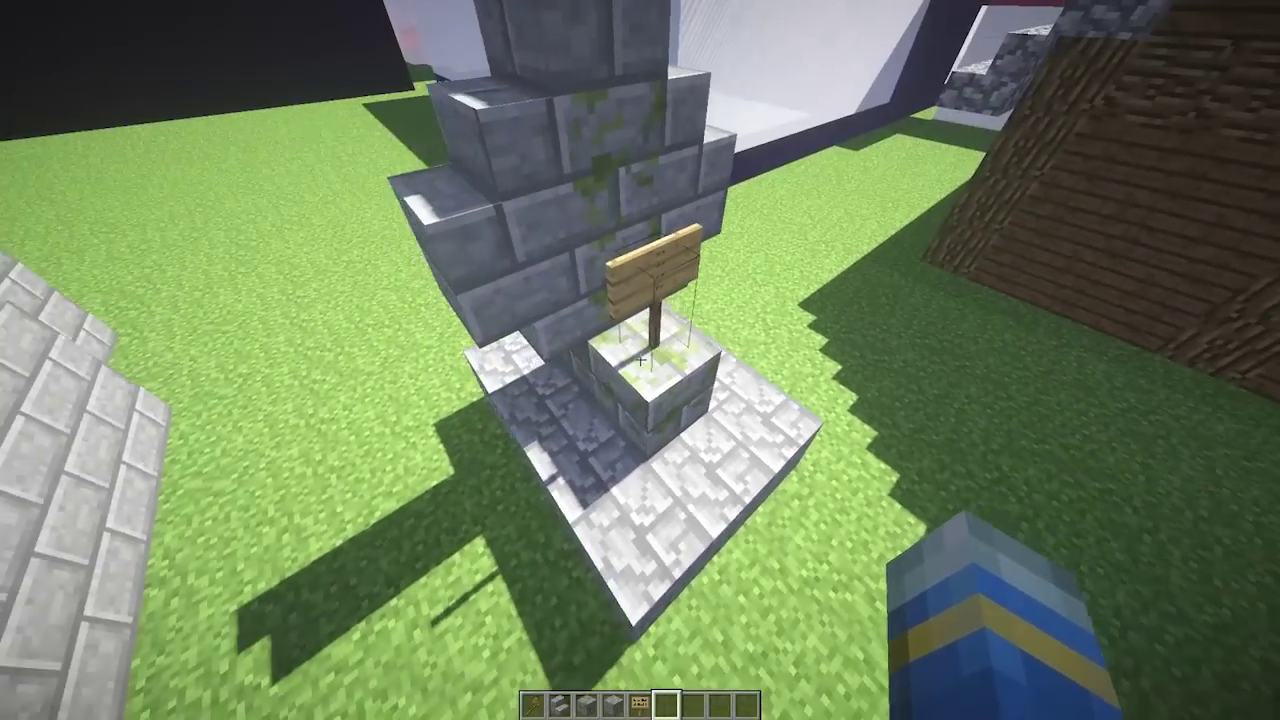
key("1")
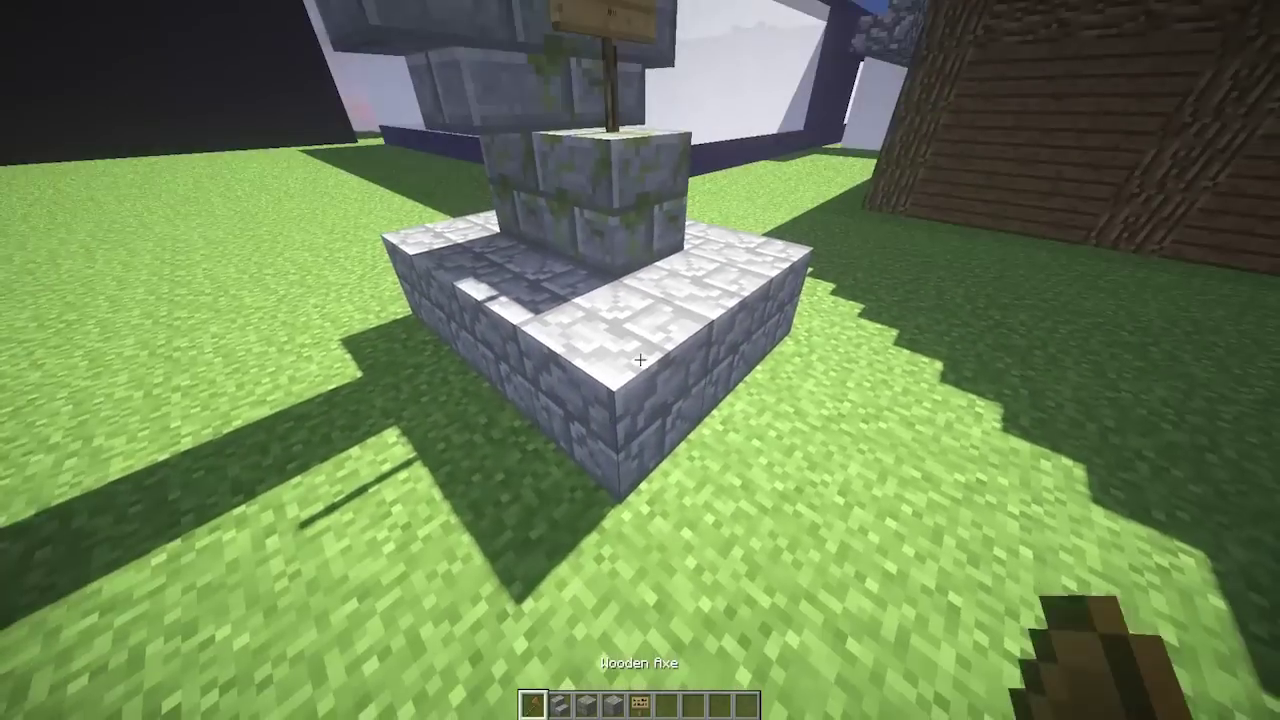
left_click(640, 360)
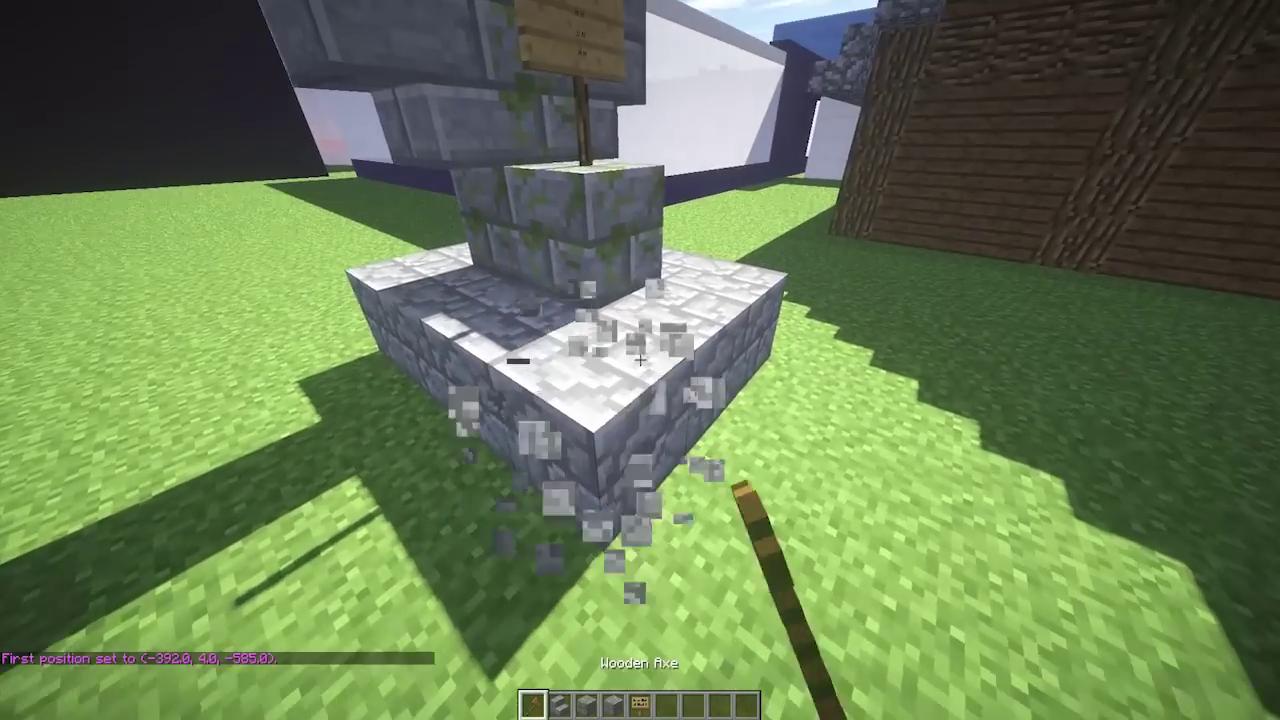
scroll(640, 360, "down", 2)
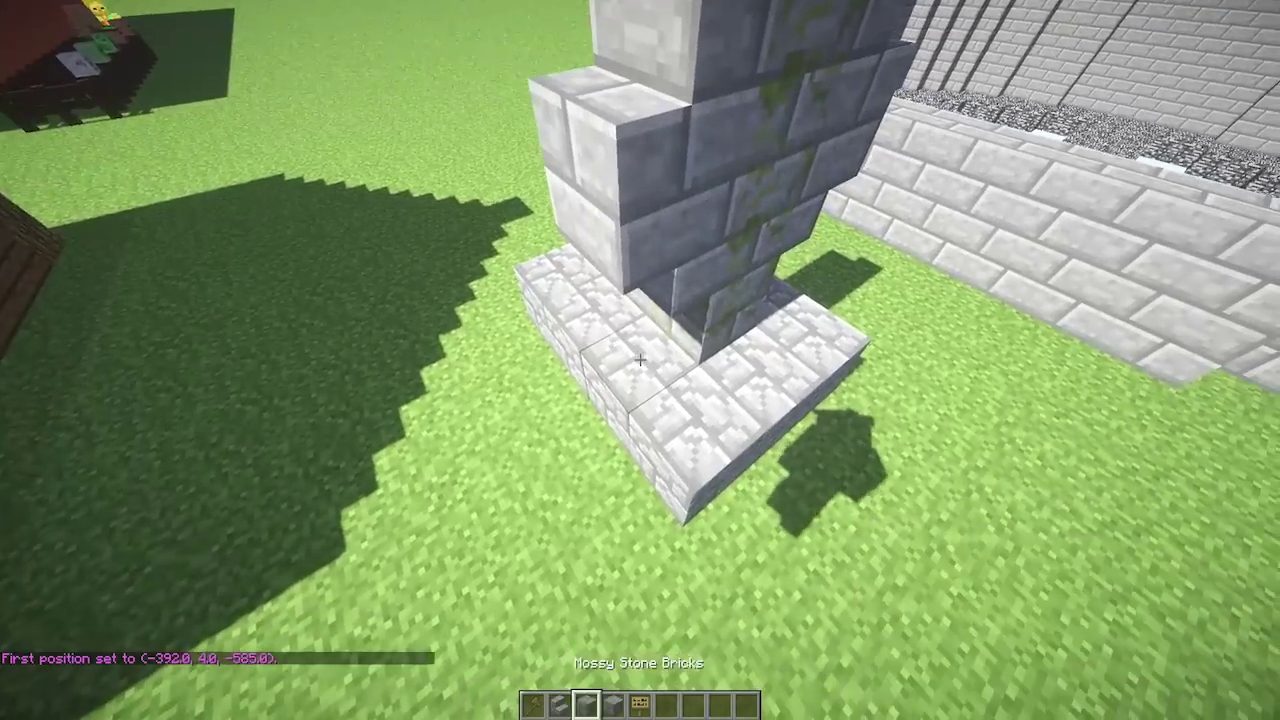
key("1")
right_click(640, 360)
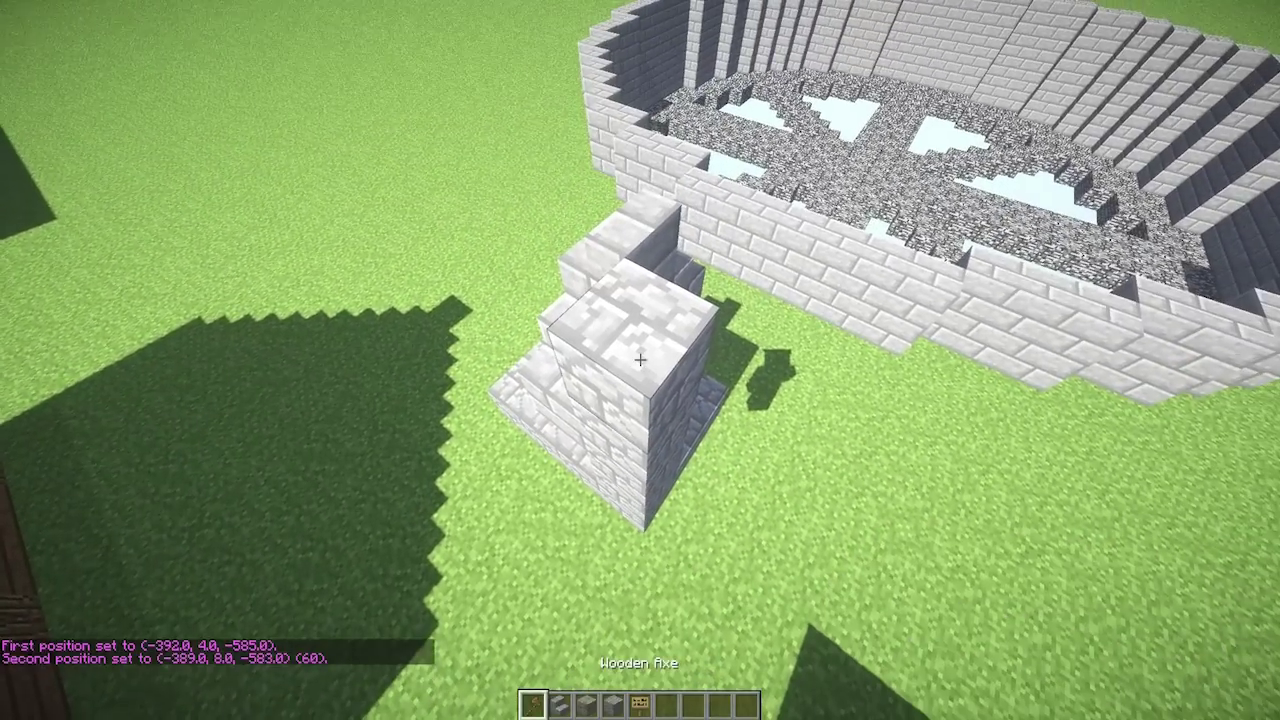
Remove the temporary cracked stone brick pillar from the corner of the base and return to the front of the gravestone
scroll(640, 360, "down", 2)
left_click(640, 360)
left_click(640, 360)
left_click(640, 360)
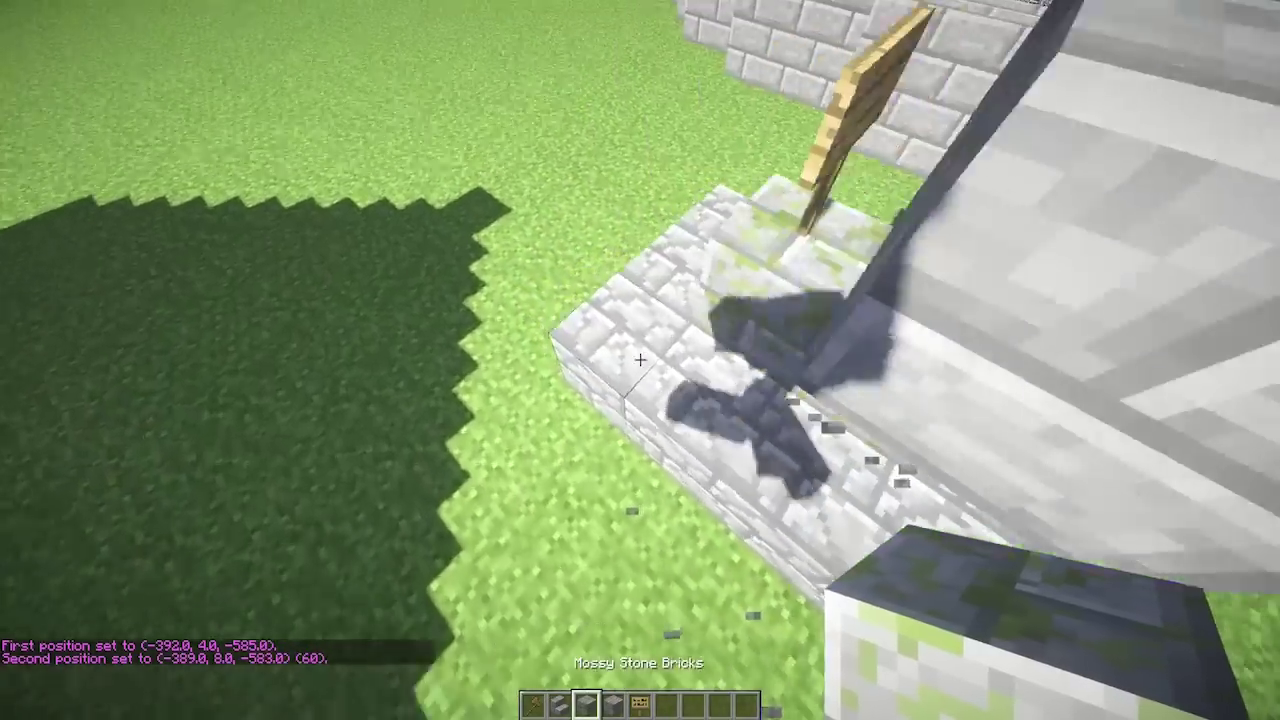
key("a")
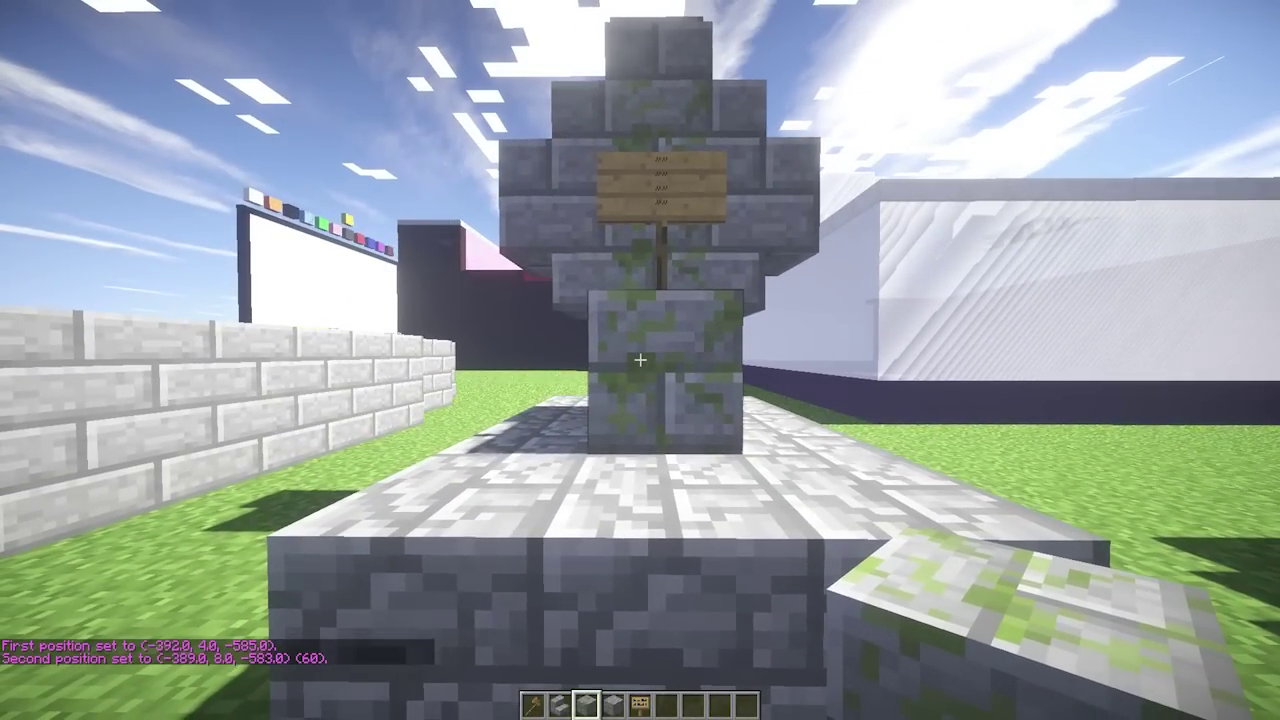
Copy the selected blocks with //copy and save them as a schematic with //schematic save gravestone
type("//copy")
key("Return")
type("//schematic save gravestone")
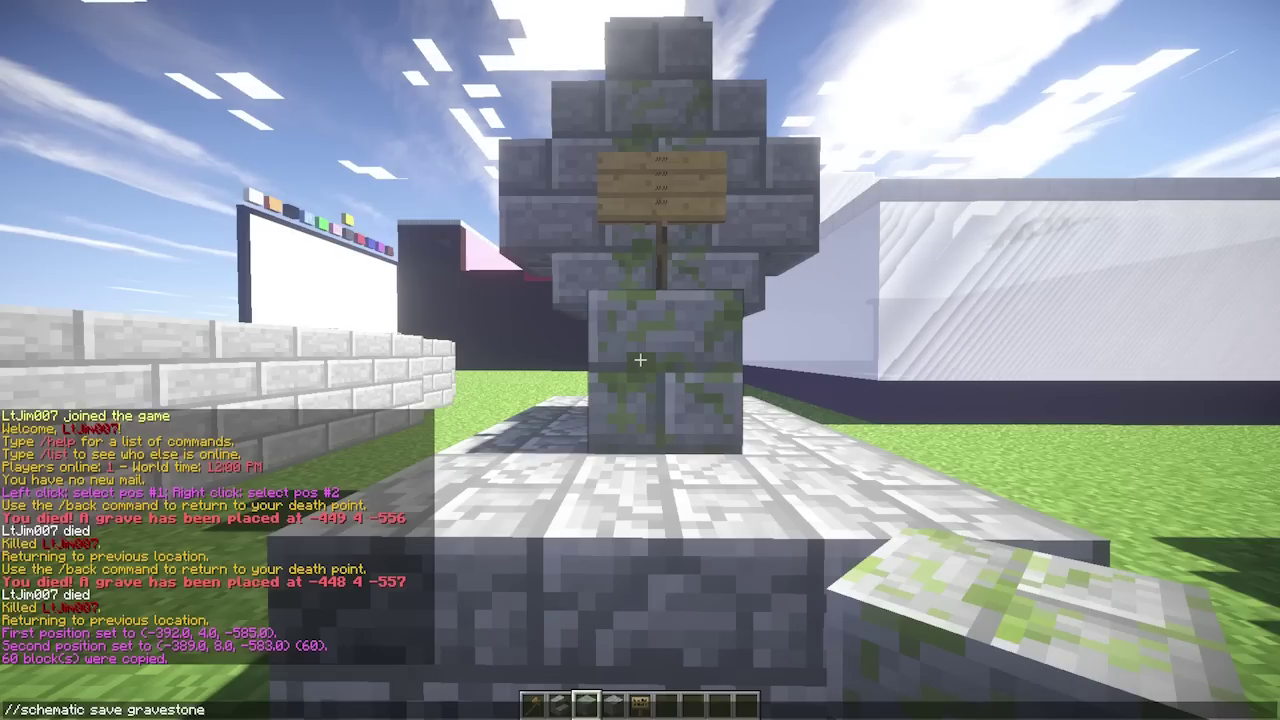
key("Return")
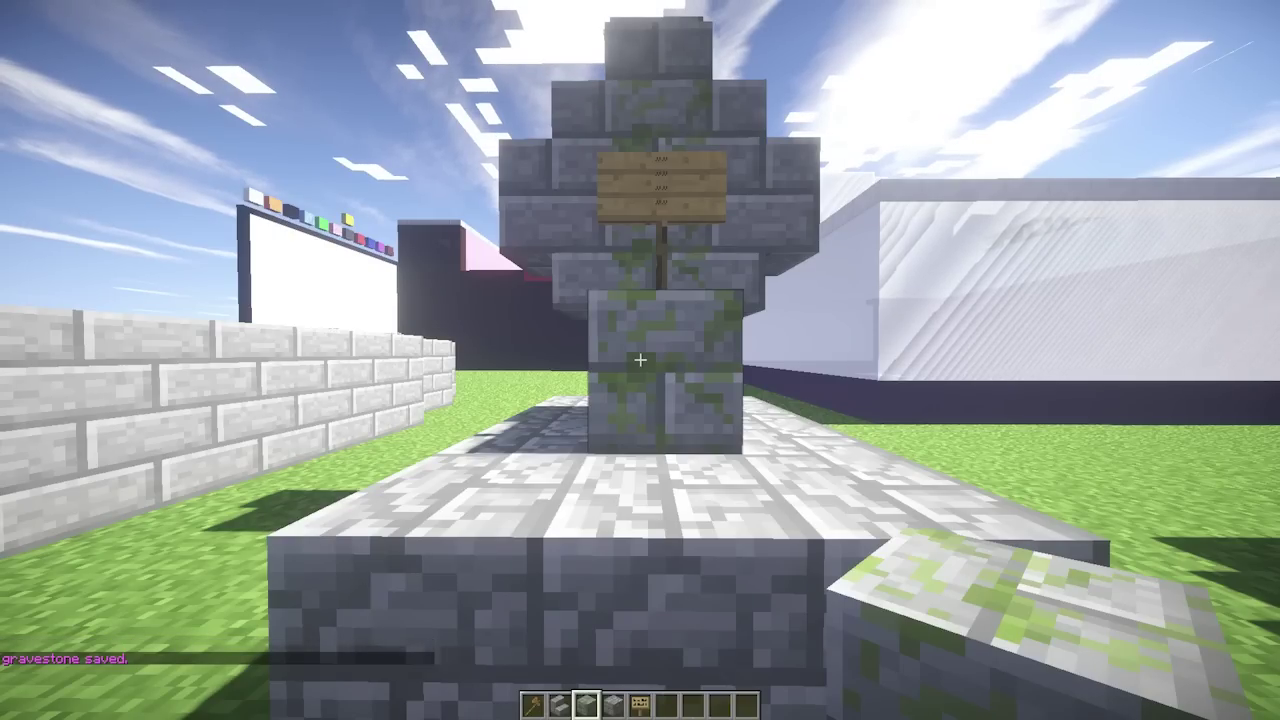
Switch to File Explorer and cut gravestone.schematic from the schematics folder of the WorldEdit plugin
key("t")
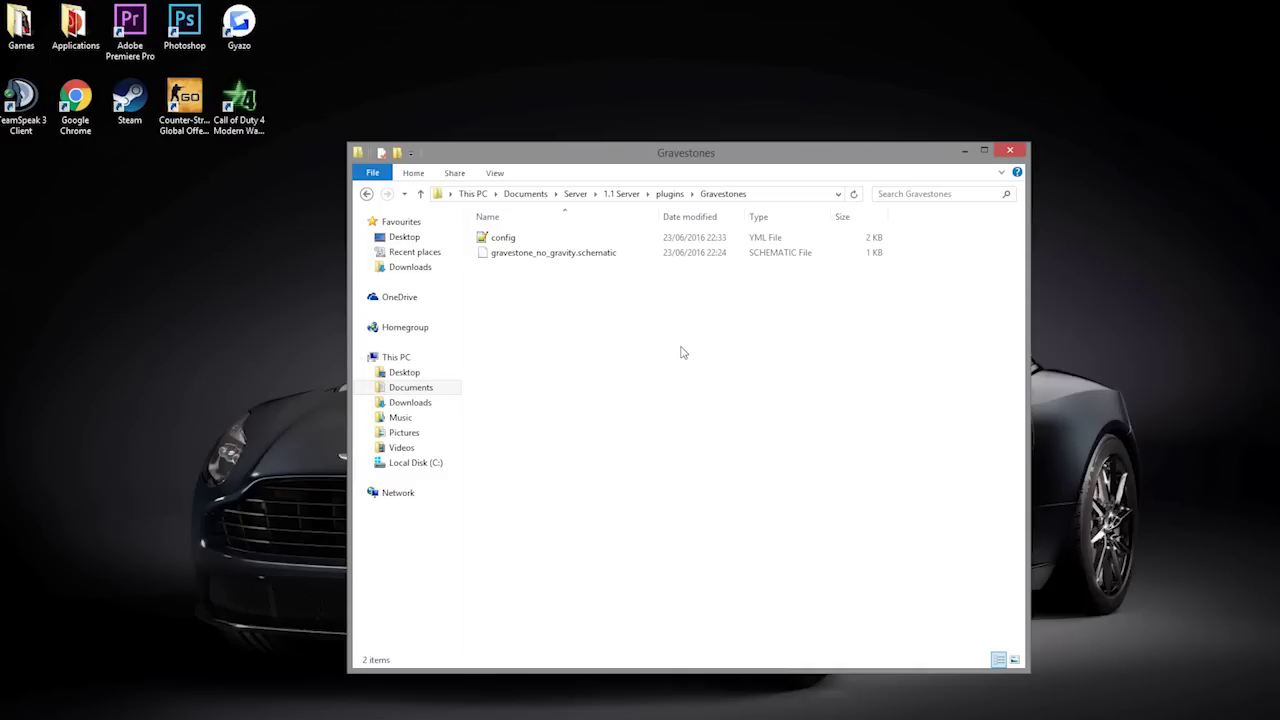
left_click(548, 260)
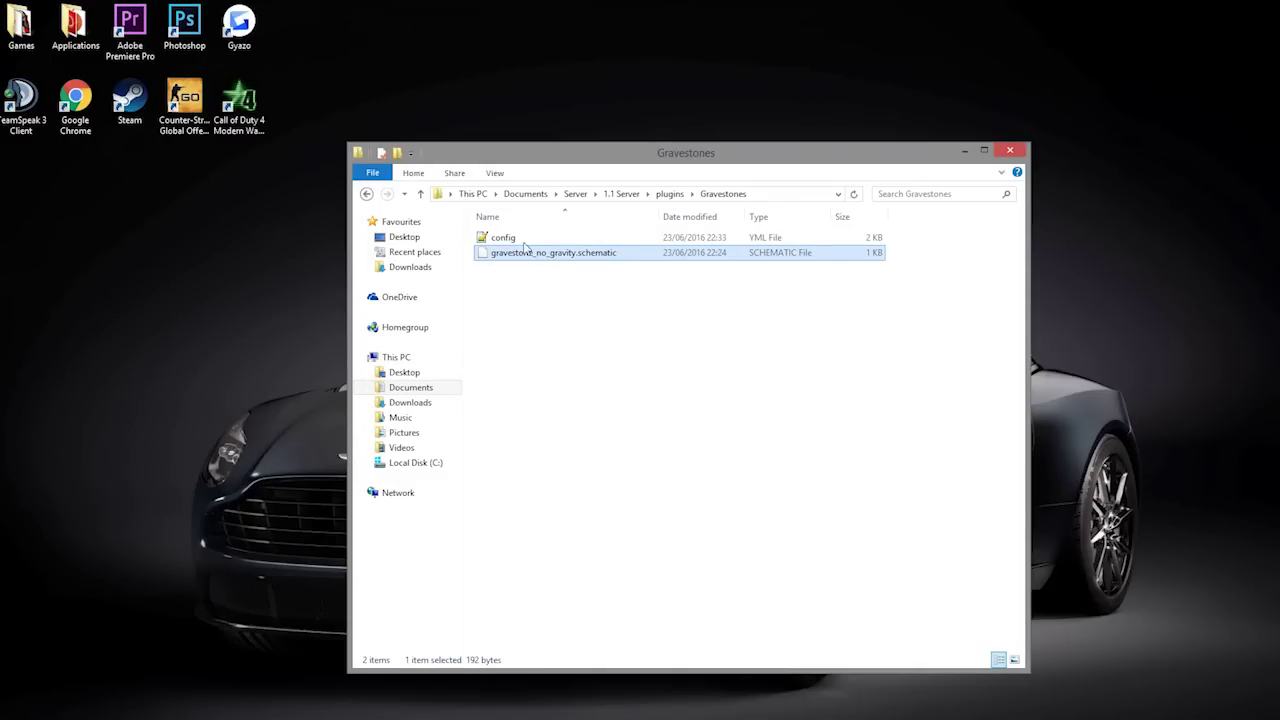
left_click(672, 194)
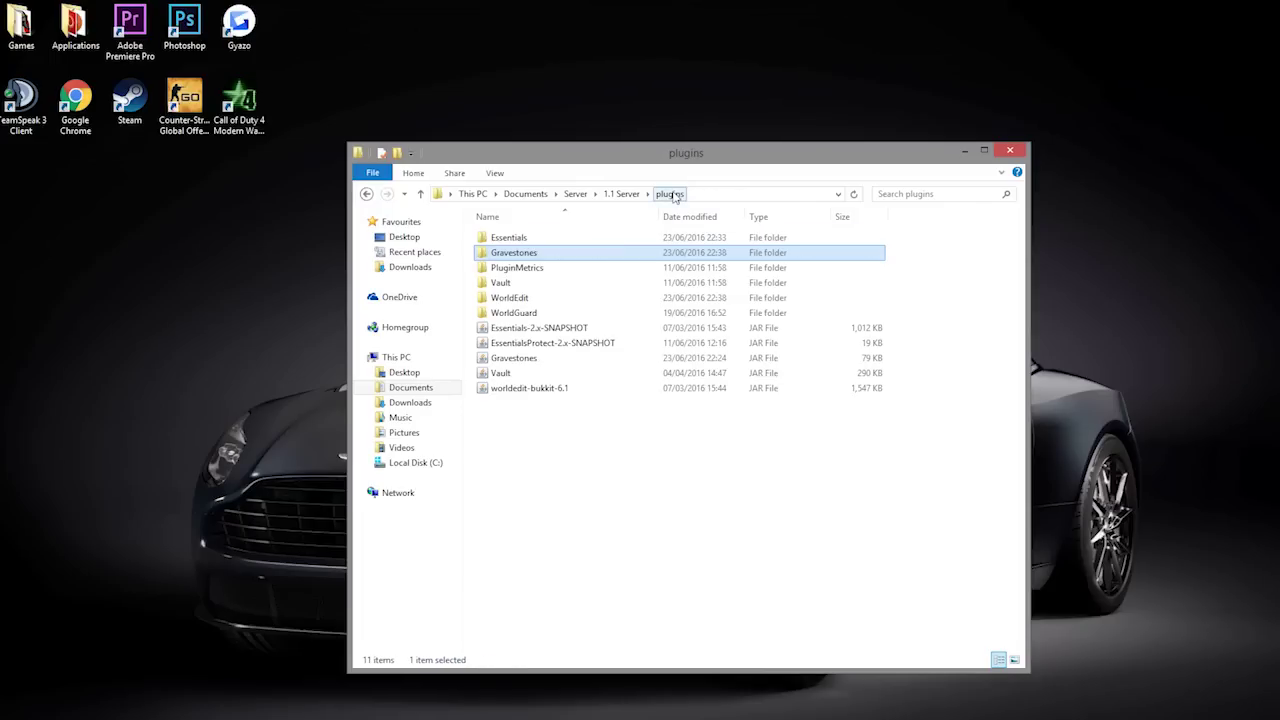
double_click(537, 300)
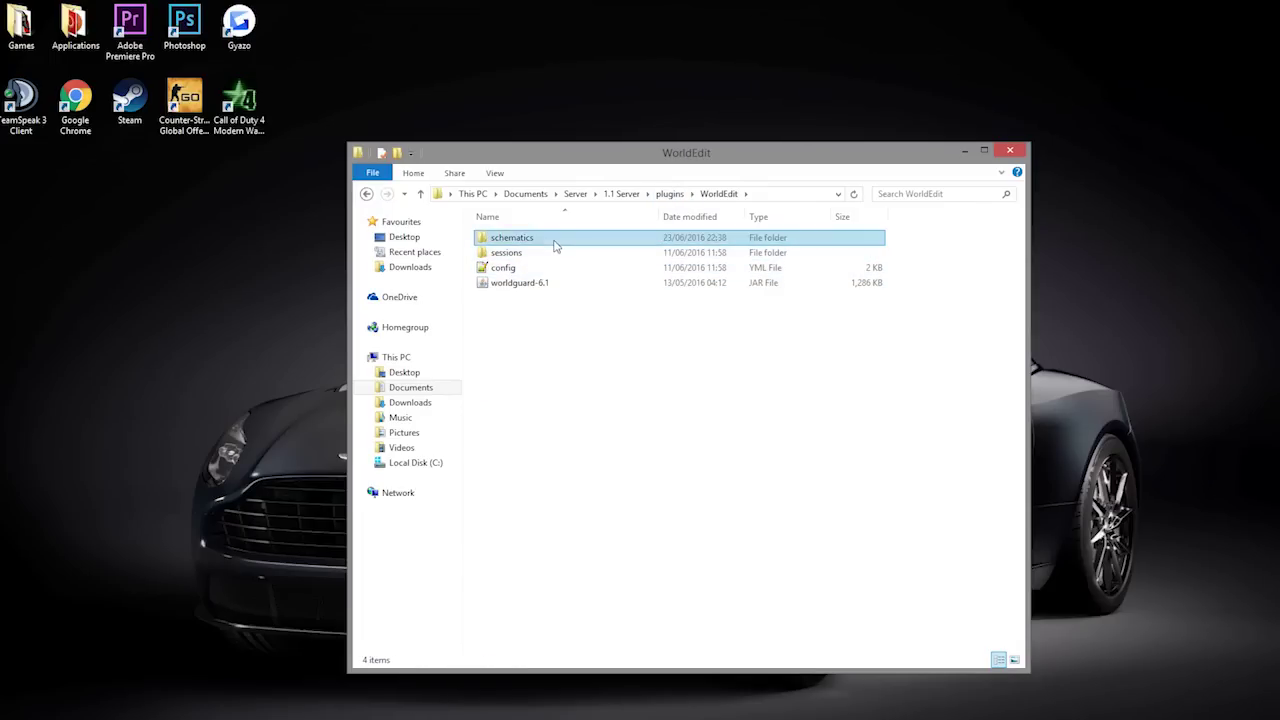
double_click(553, 241)
right_click(553, 241)
left_click(618, 404)
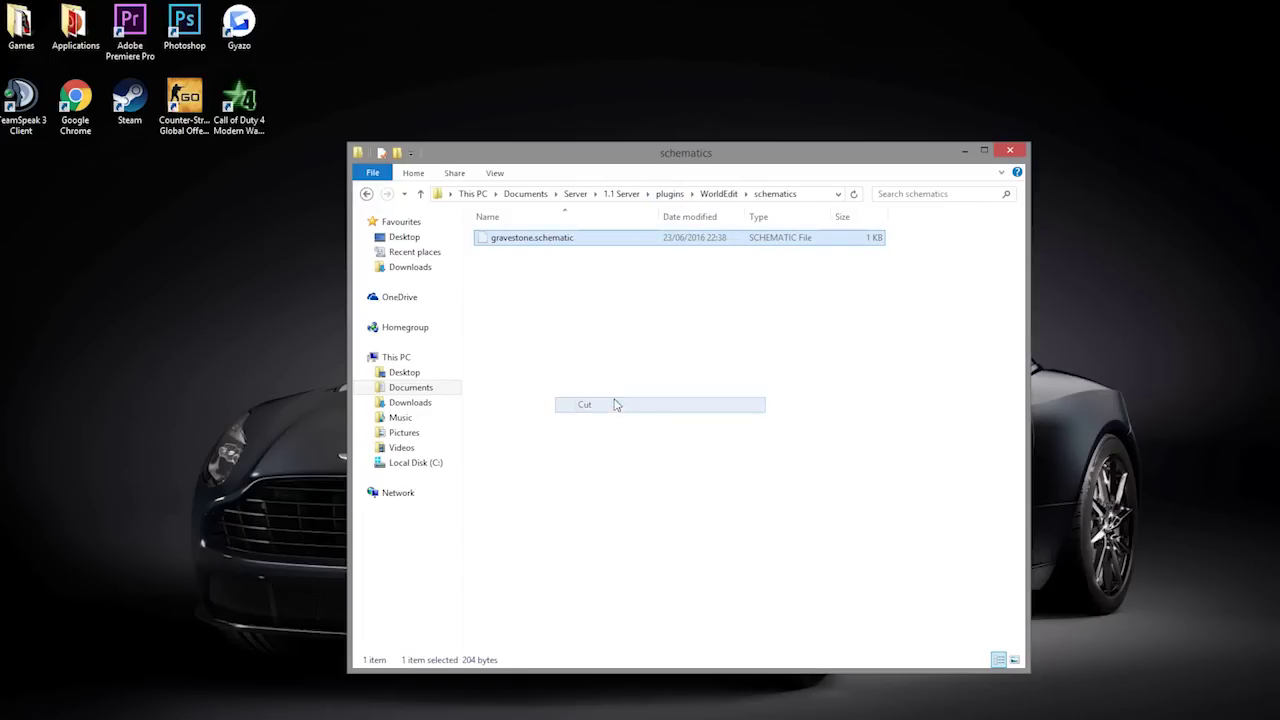
Paste gravestone.schematic into the Gravestones folder inside plugins
left_click(674, 195)
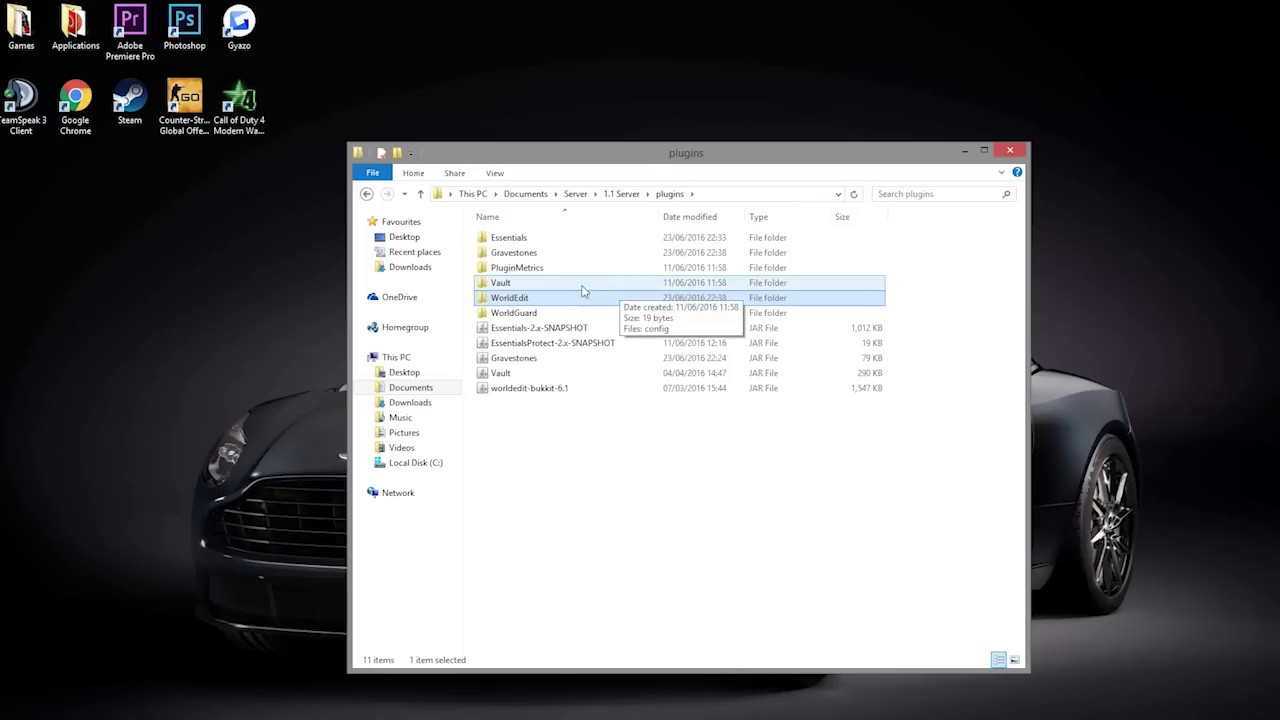
double_click(578, 253)
right_click(536, 306)
left_click(575, 401)
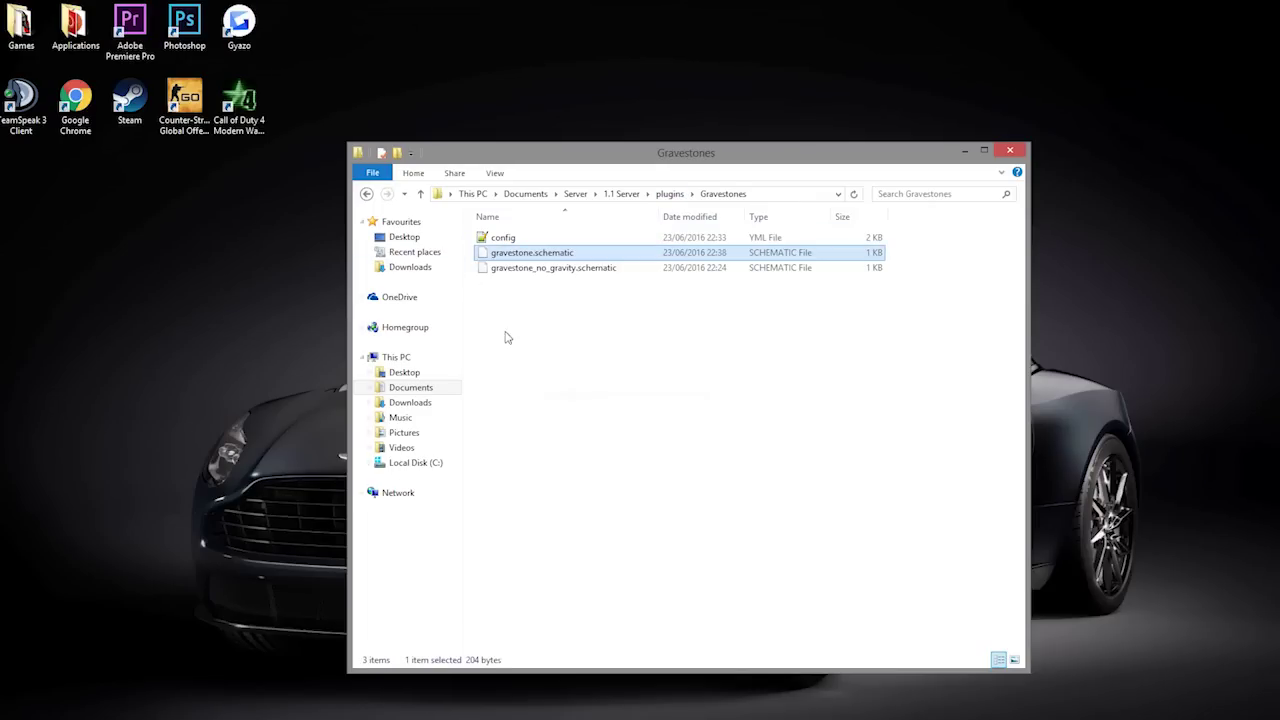
Open the Gravestones config.yml in Notepad++ and examine the autoUpdate and expireTime settings
left_click(566, 238)
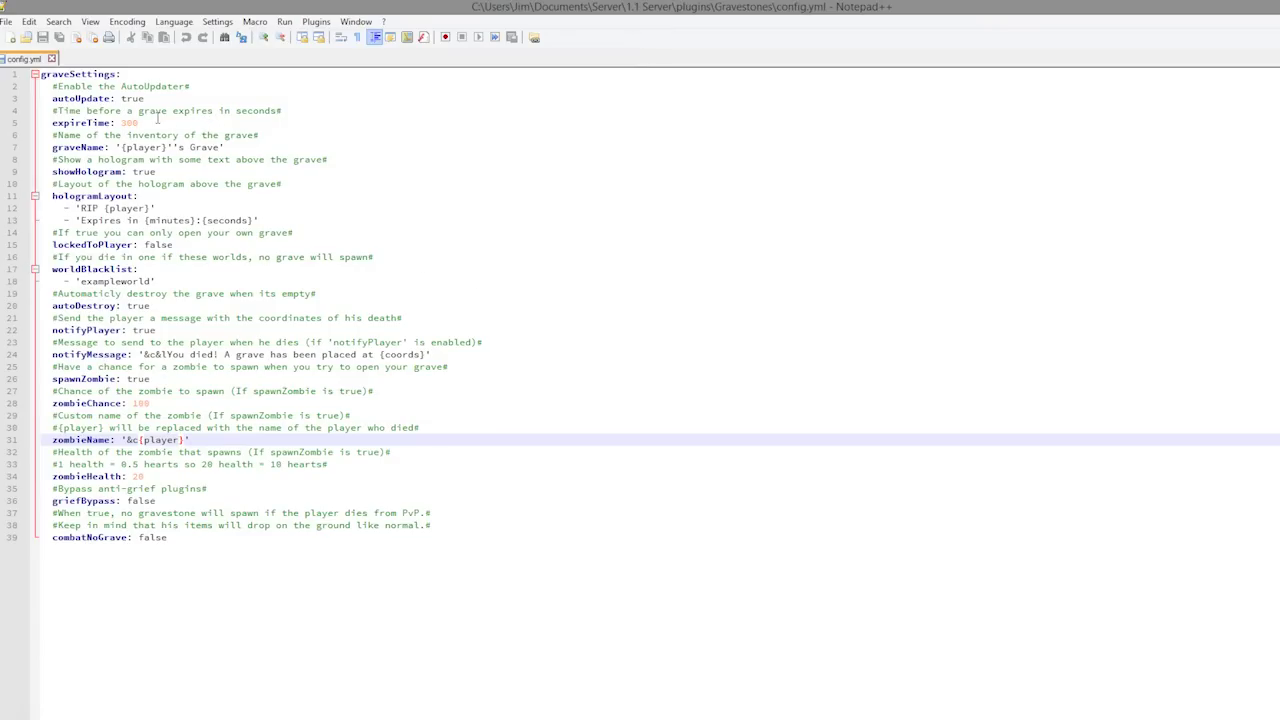
left_click_drag(176, 103, 52, 87)
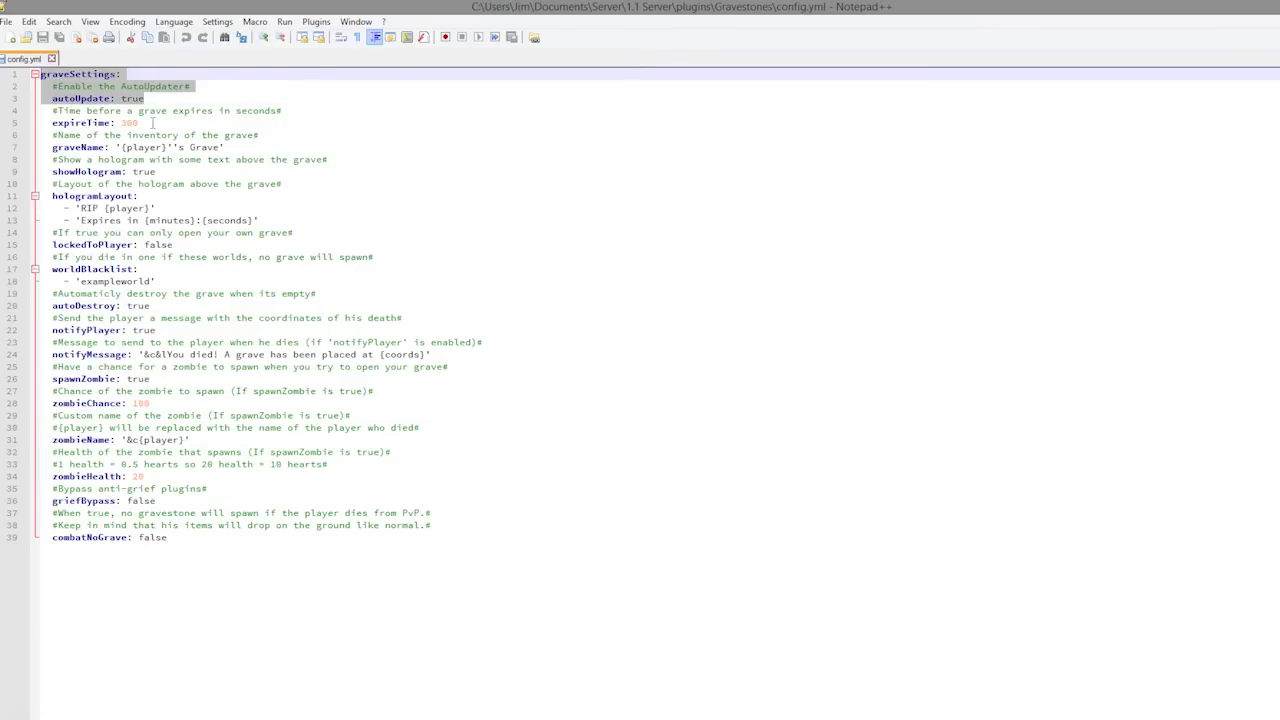
left_click(190, 134)
left_click_drag(46, 124, 19, 118)
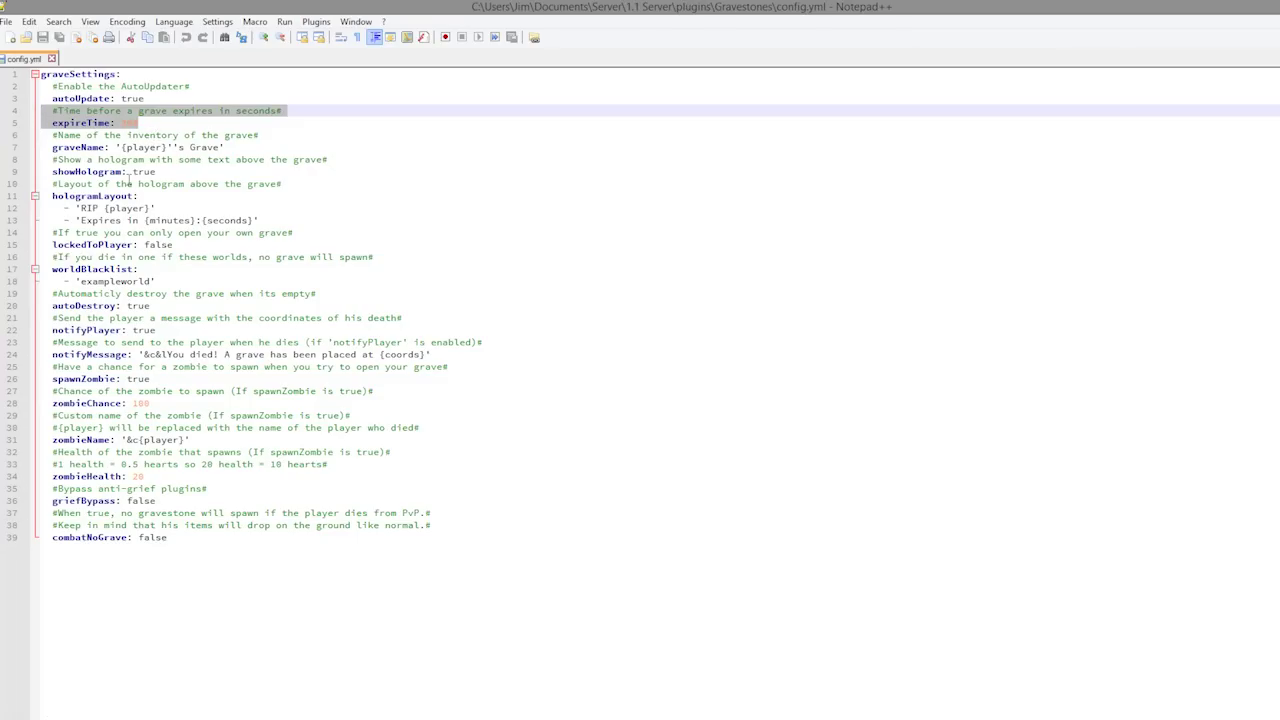
left_click(205, 160)
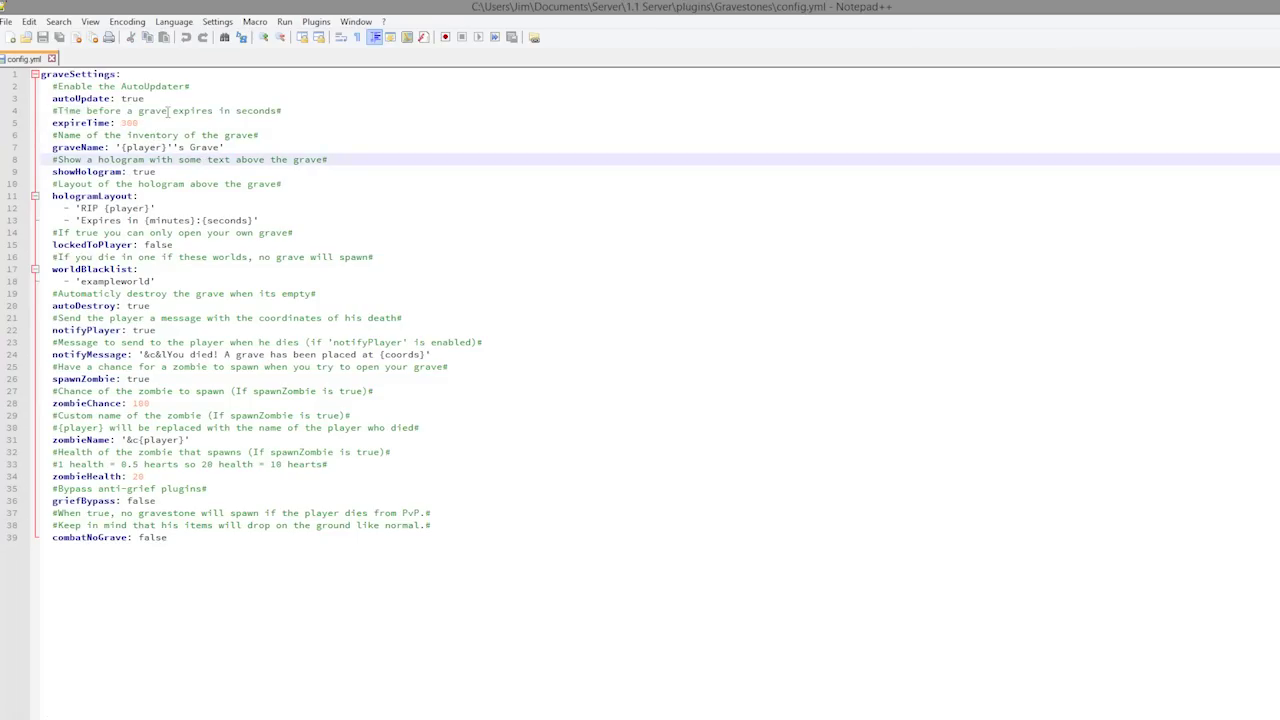
Examine the hologramLayout lines and the lockedToPlayer setting in the Gravestones configuration
left_click_drag(293, 232, 20, 185)
left_click(120, 217)
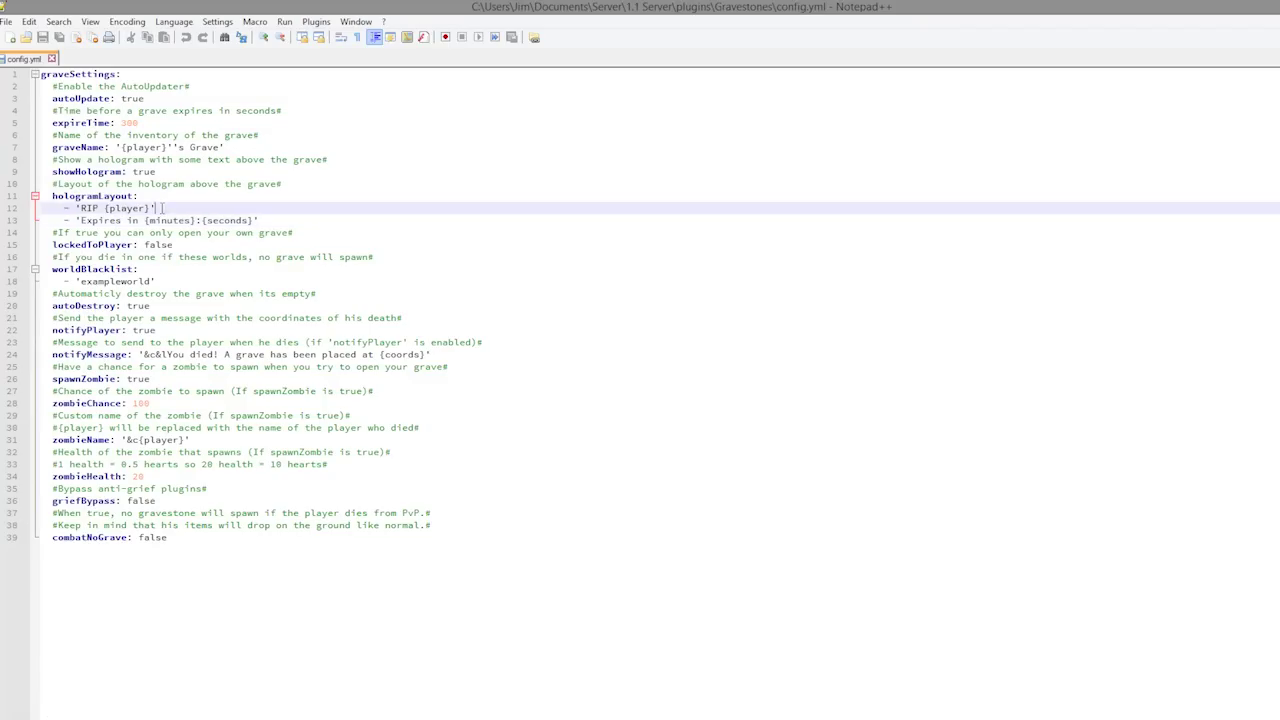
left_click_drag(161, 208, 199, 220)
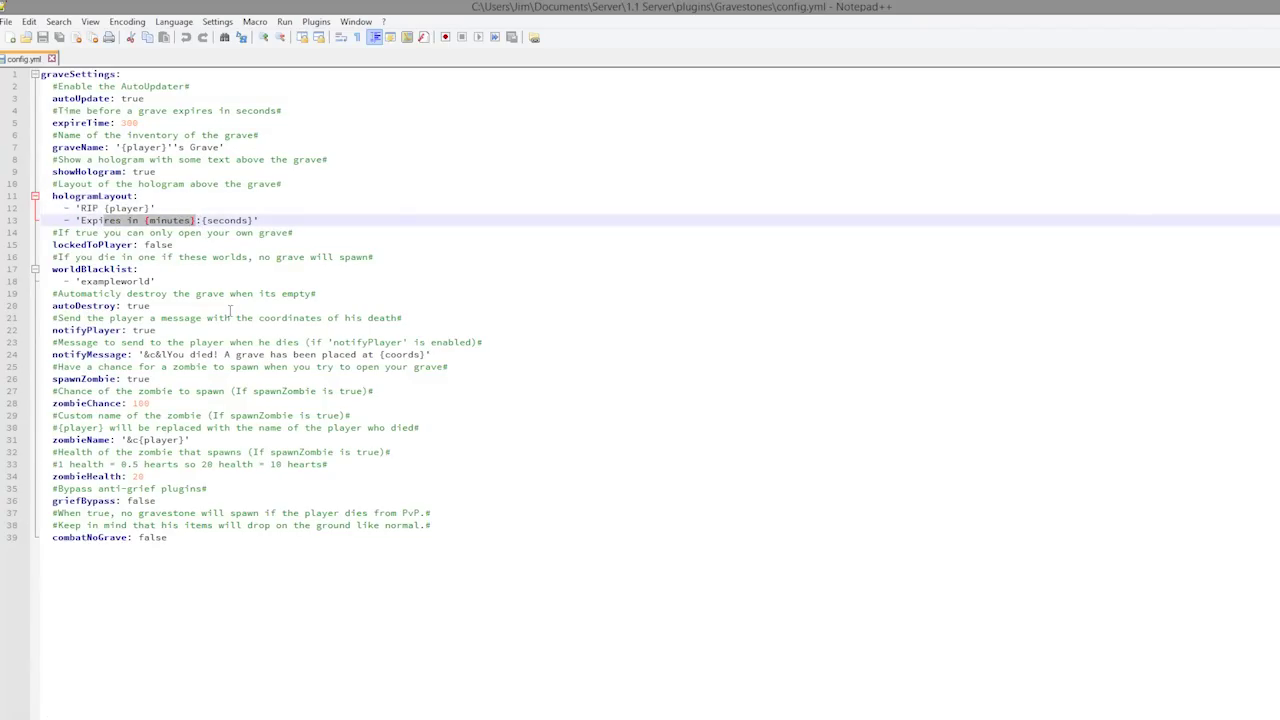
left_click(213, 354)
left_click_drag(175, 244, 70, 244)
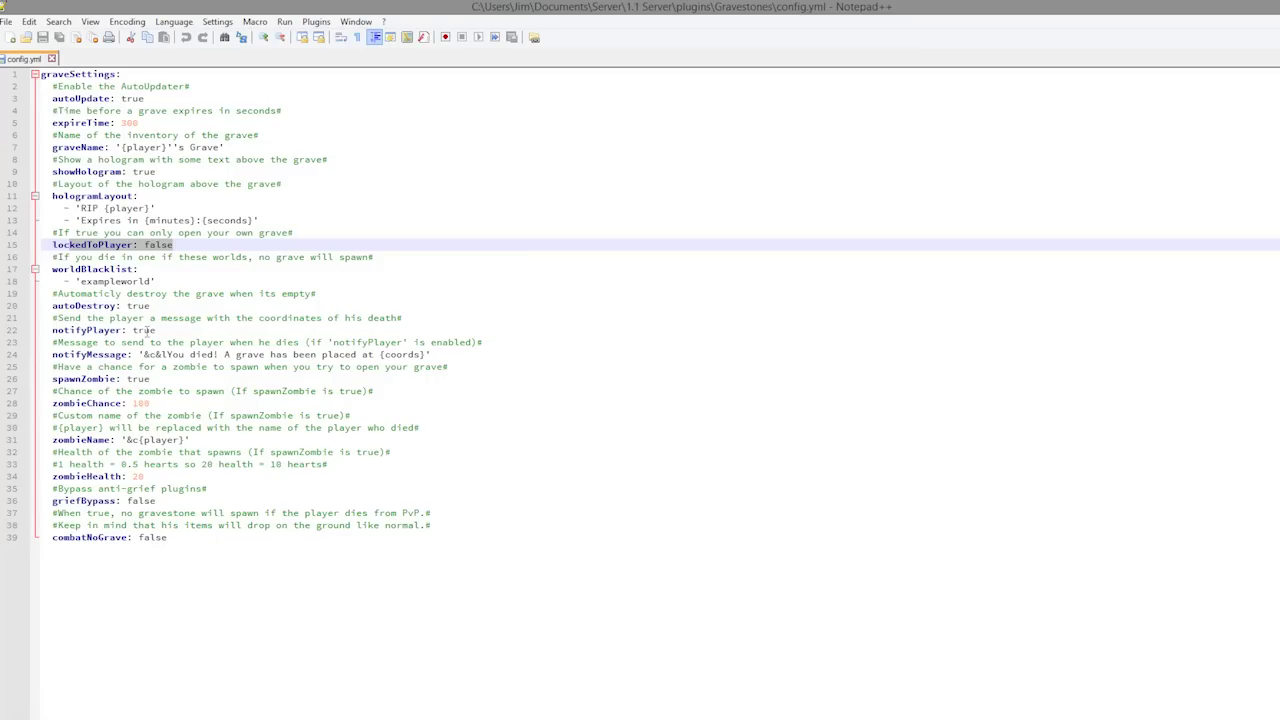
Examine the worldBlacklist entry, the spawnZombie line and the notifyMessage text in the Gravestones configuration
left_click(190, 294)
left_click_drag(188, 282, 45, 269)
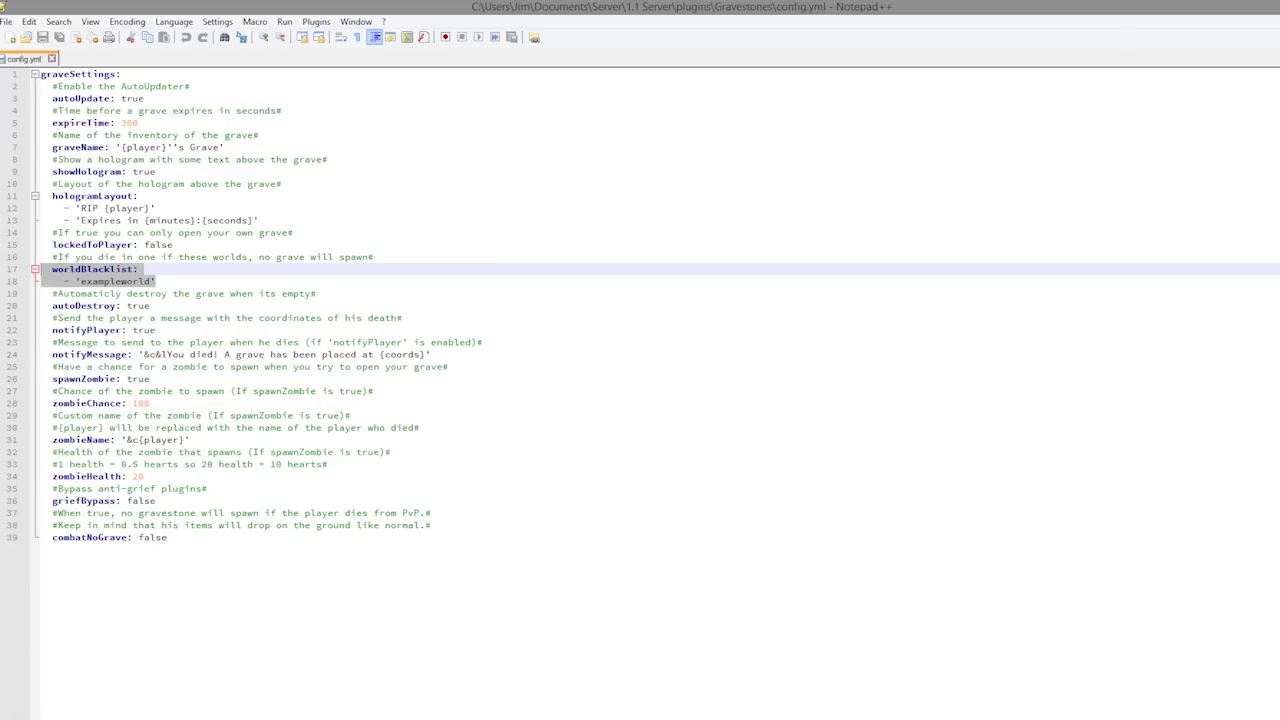
left_click(130, 378)
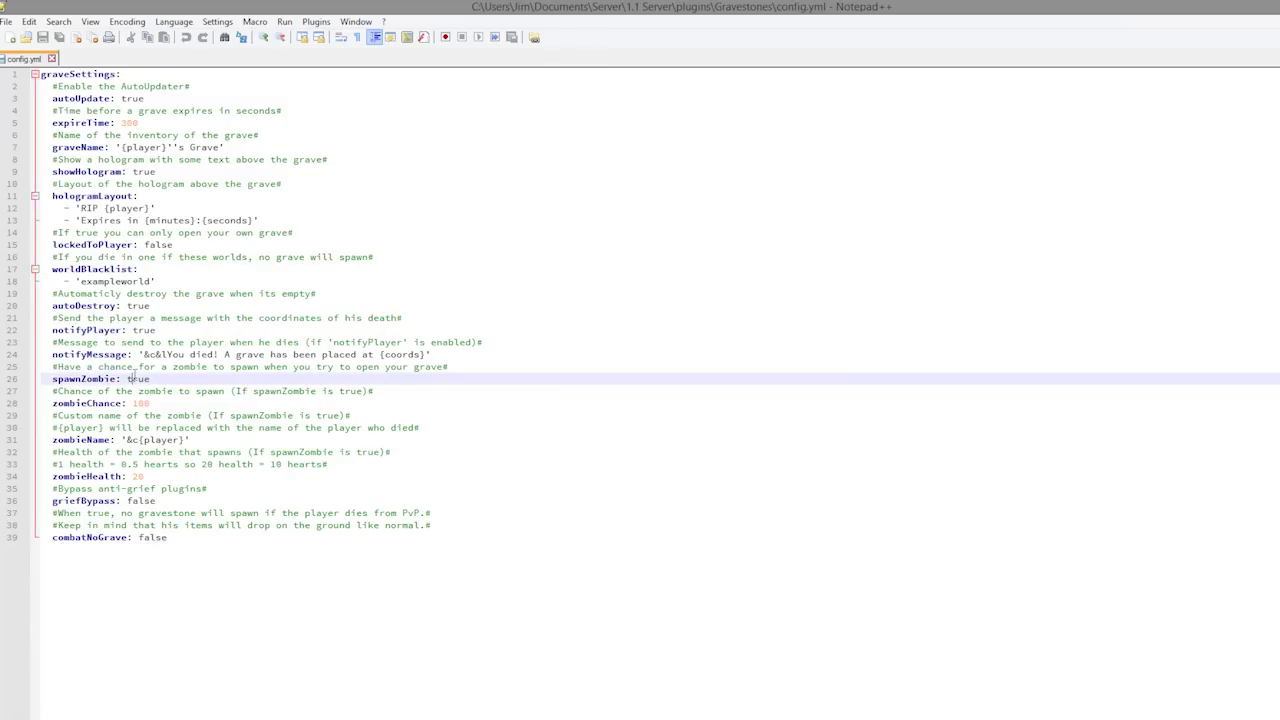
left_click_drag(105, 363, 259, 342)
left_click(306, 355)
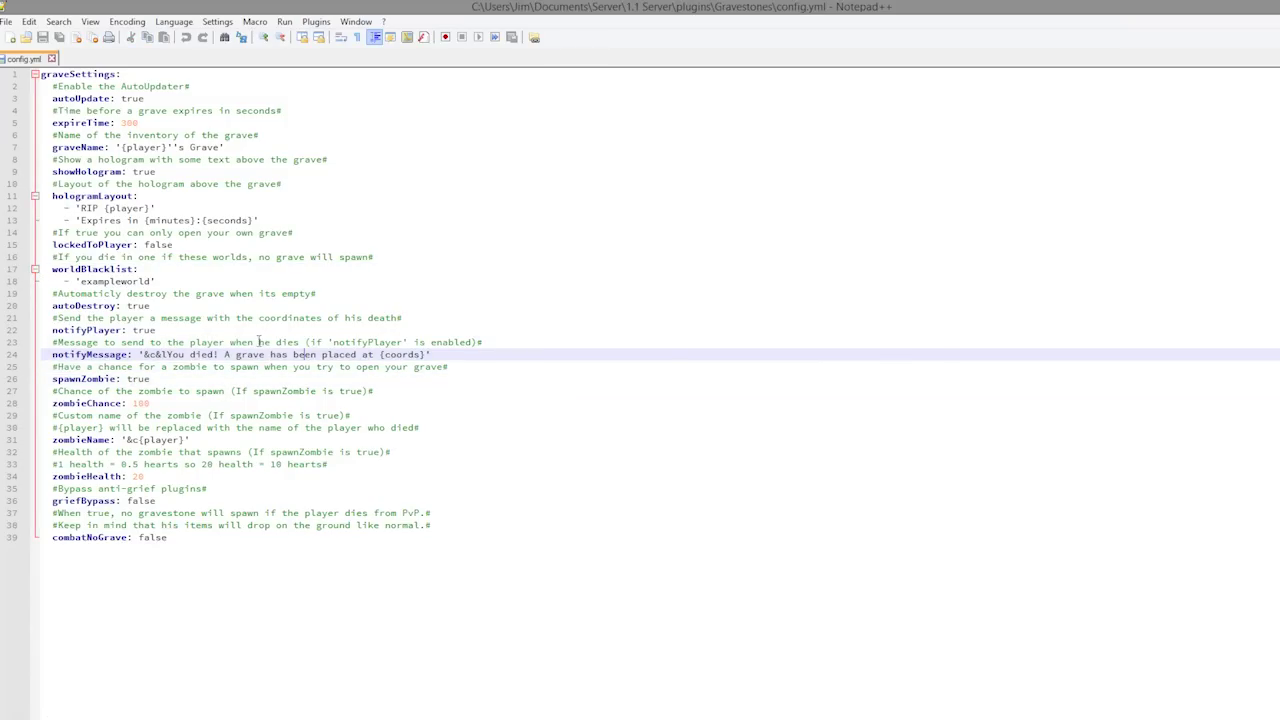
left_click_drag(158, 354, 372, 354)
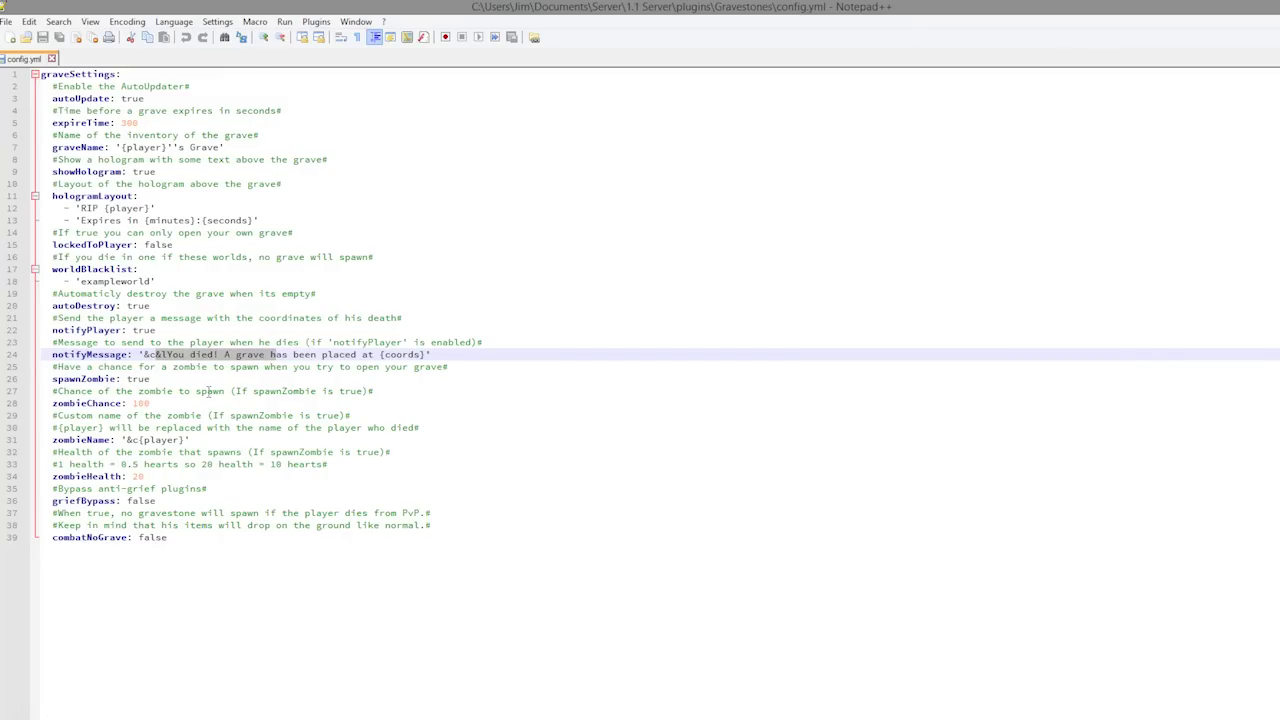
Add the prefix "&7[&4Grim Reaper&7] " to the start of the notifyMessage text and save the file
left_click(145, 355)
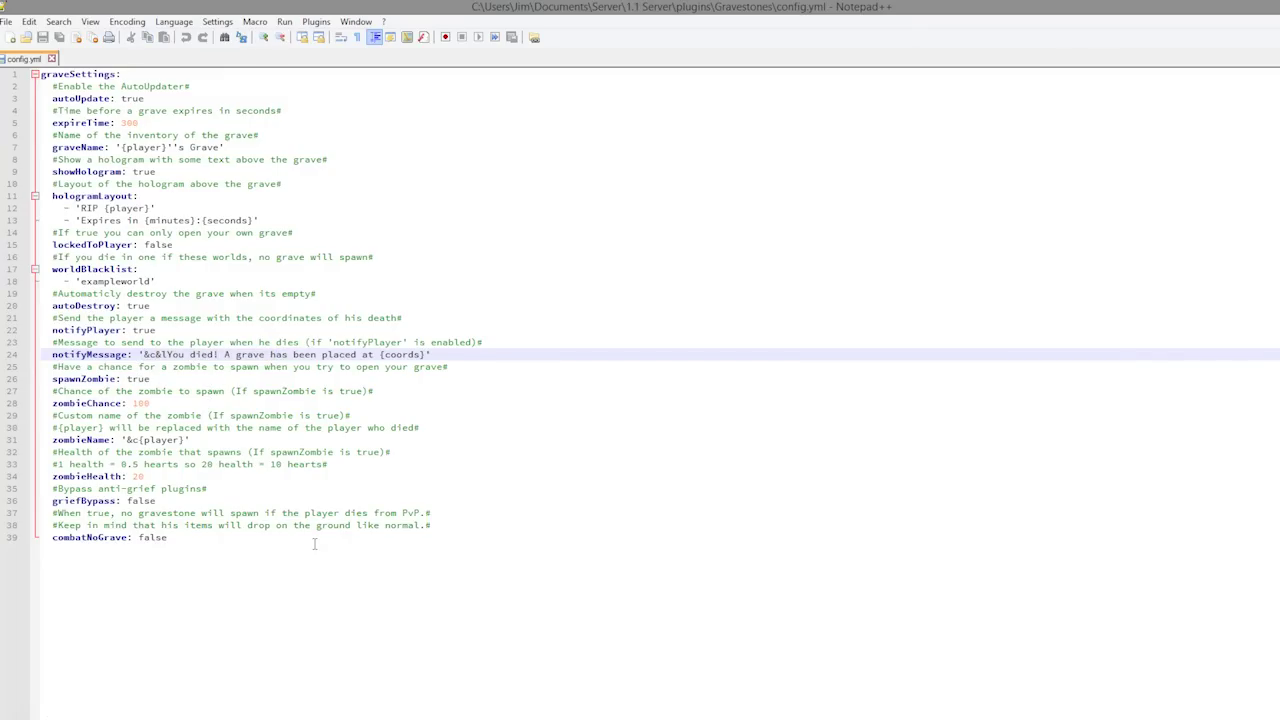
type("&A")
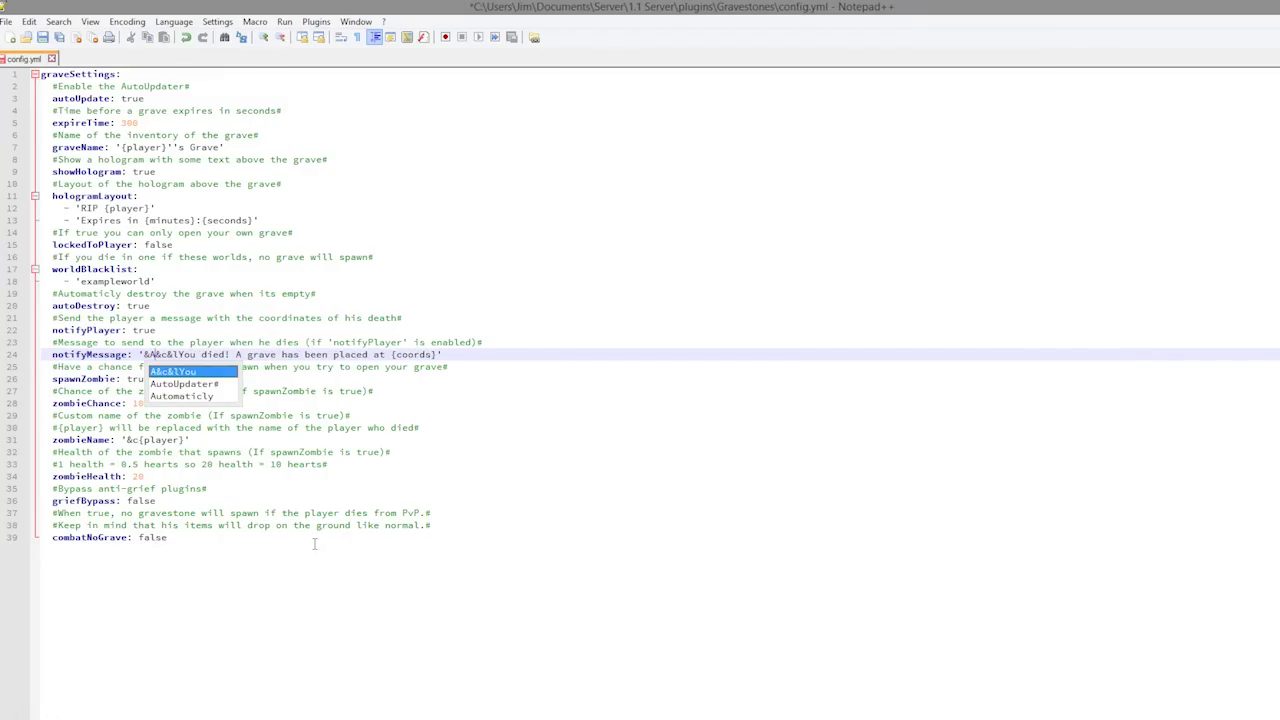
key("BackSpace")
type("7[]")
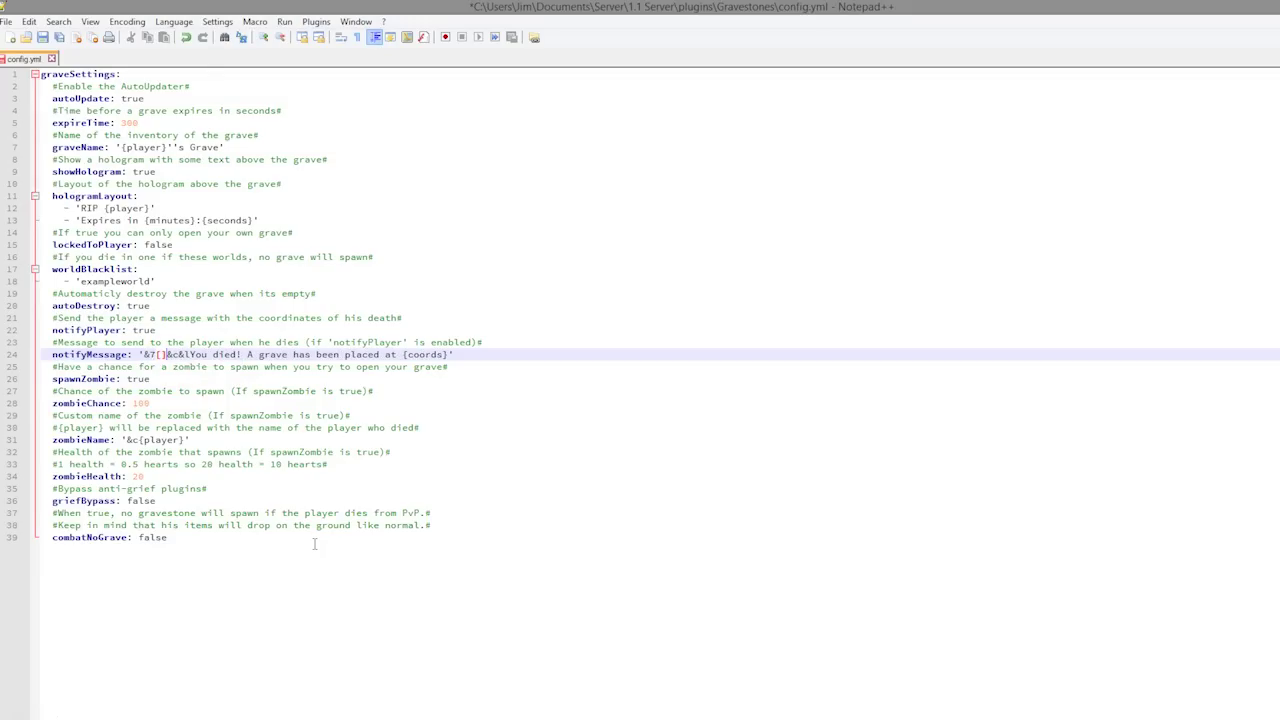
type("&7")
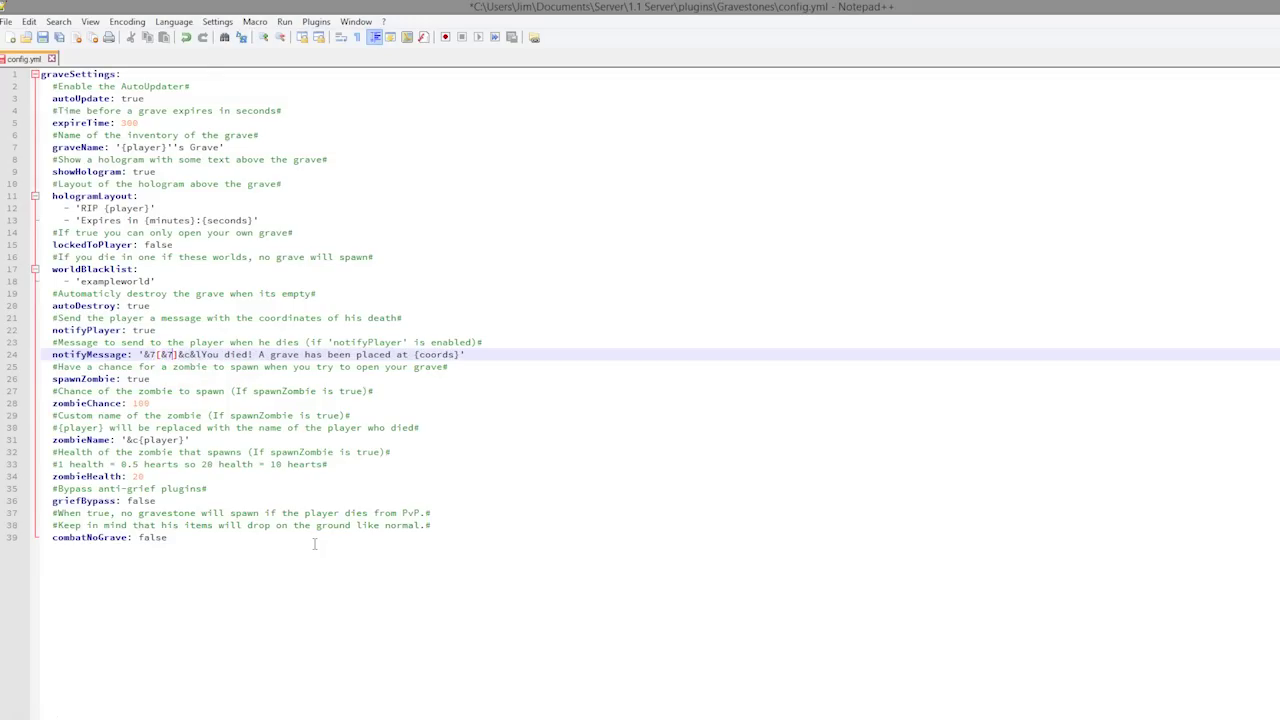
key("Right")
key("Left")
type("&")
key("BackSpace")
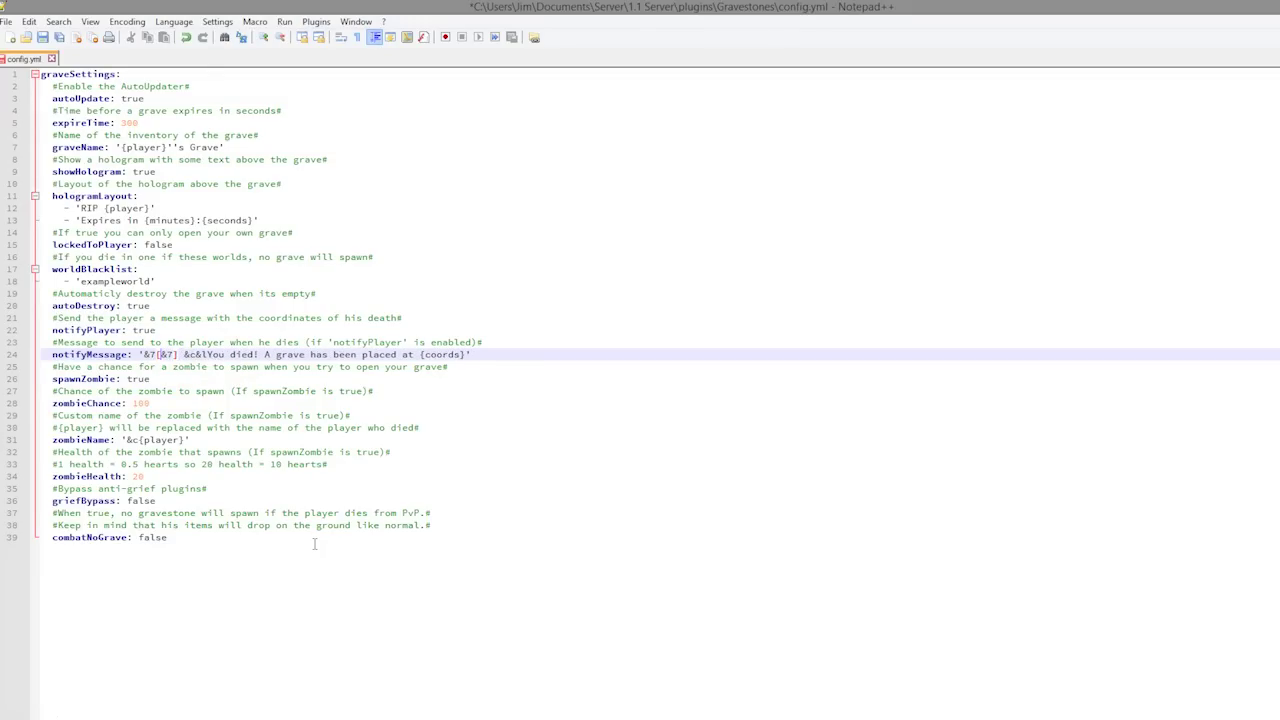
type("Grim Reaper")
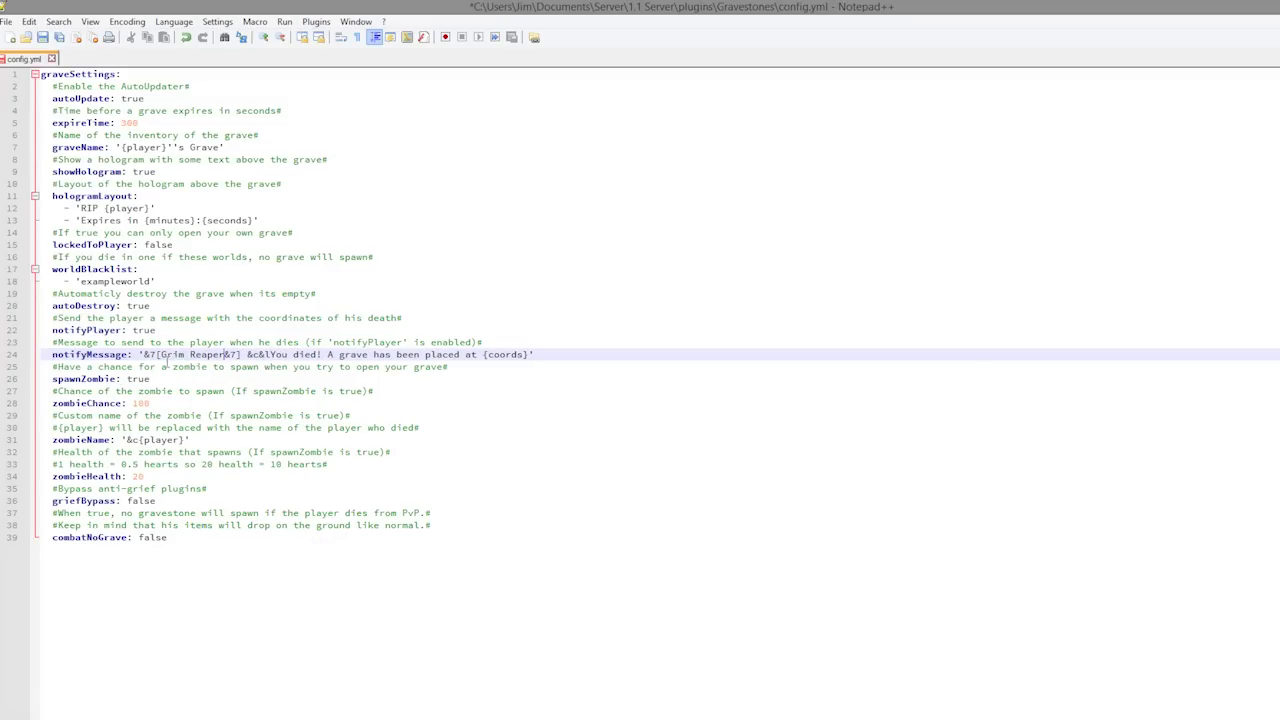
type("&4")
key("ctrl+s")
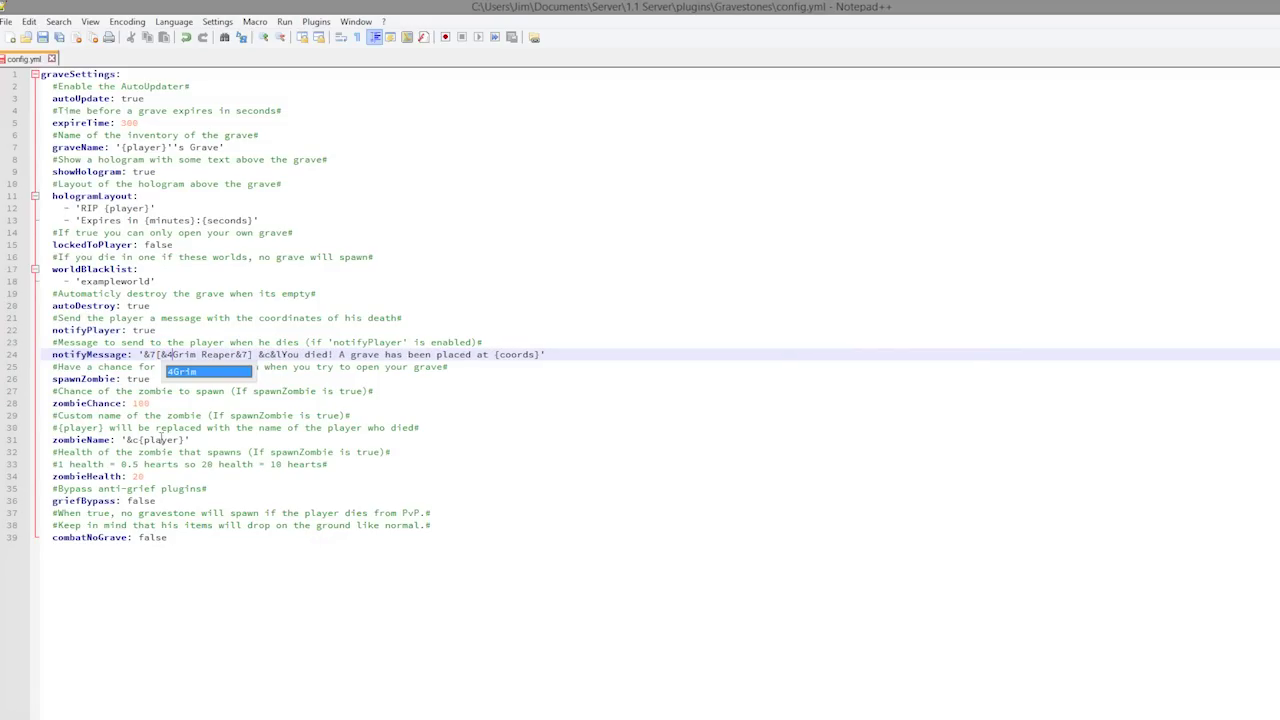
Examine the spawnZombie setting in the configuration
left_click(171, 384)
left_click_drag(150, 403, 42, 391)
left_click(110, 379)
triple_click(190, 379)
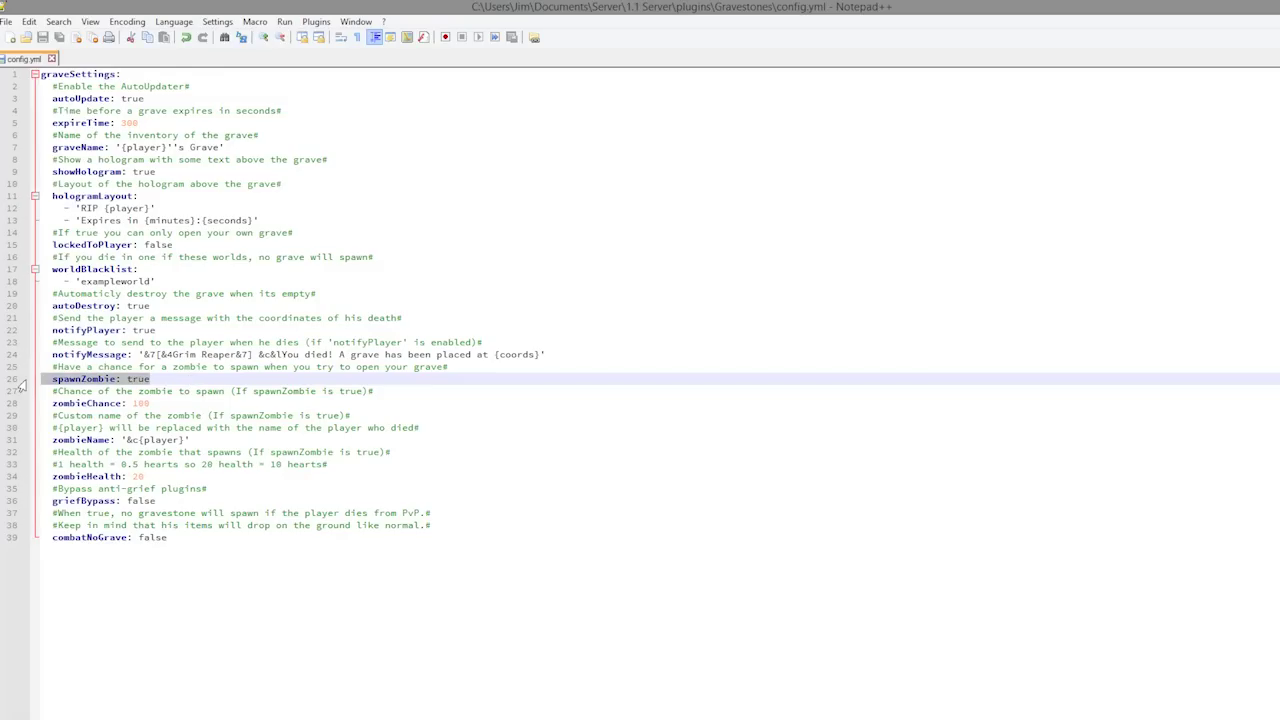
Set zombieChance to 50 and save the configuration
triple_click(201, 393)
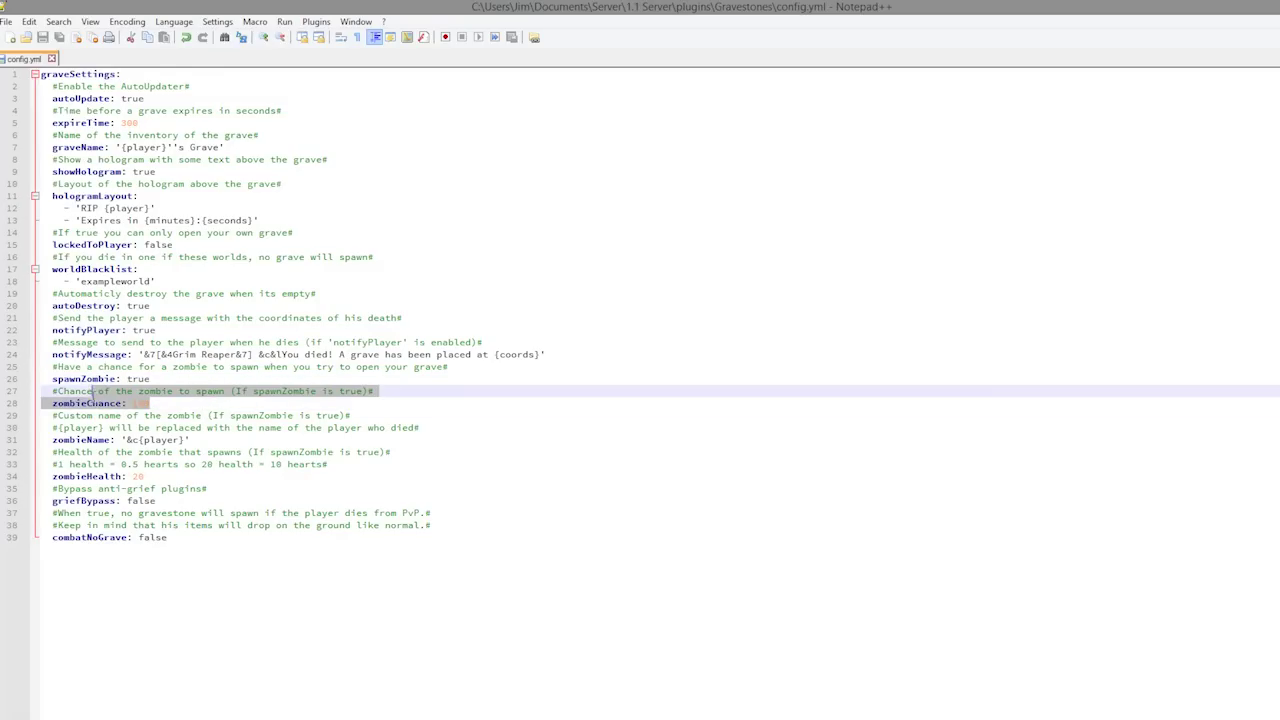
key("End")
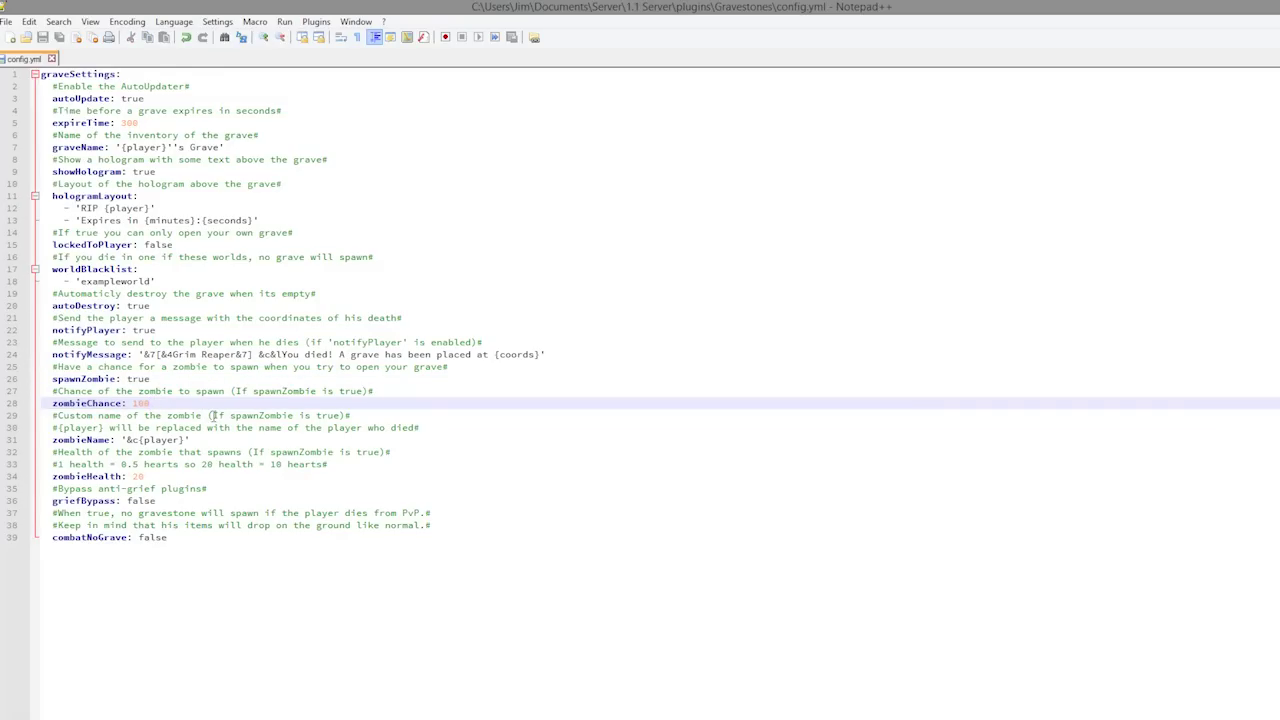
left_click_drag(167, 403, 132, 403)
type("50")
Append "s Corpse" after {player} in the zombieName value and save the file
left_click(184, 440)
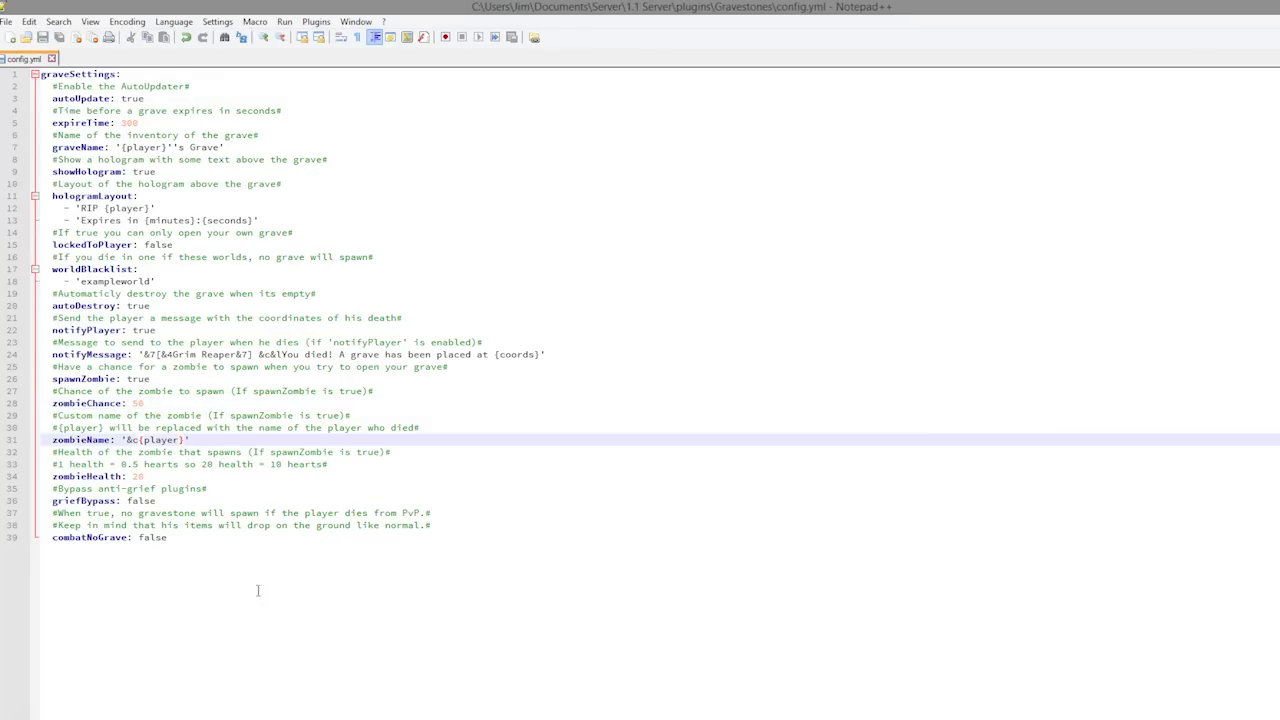
type("s Corpse")
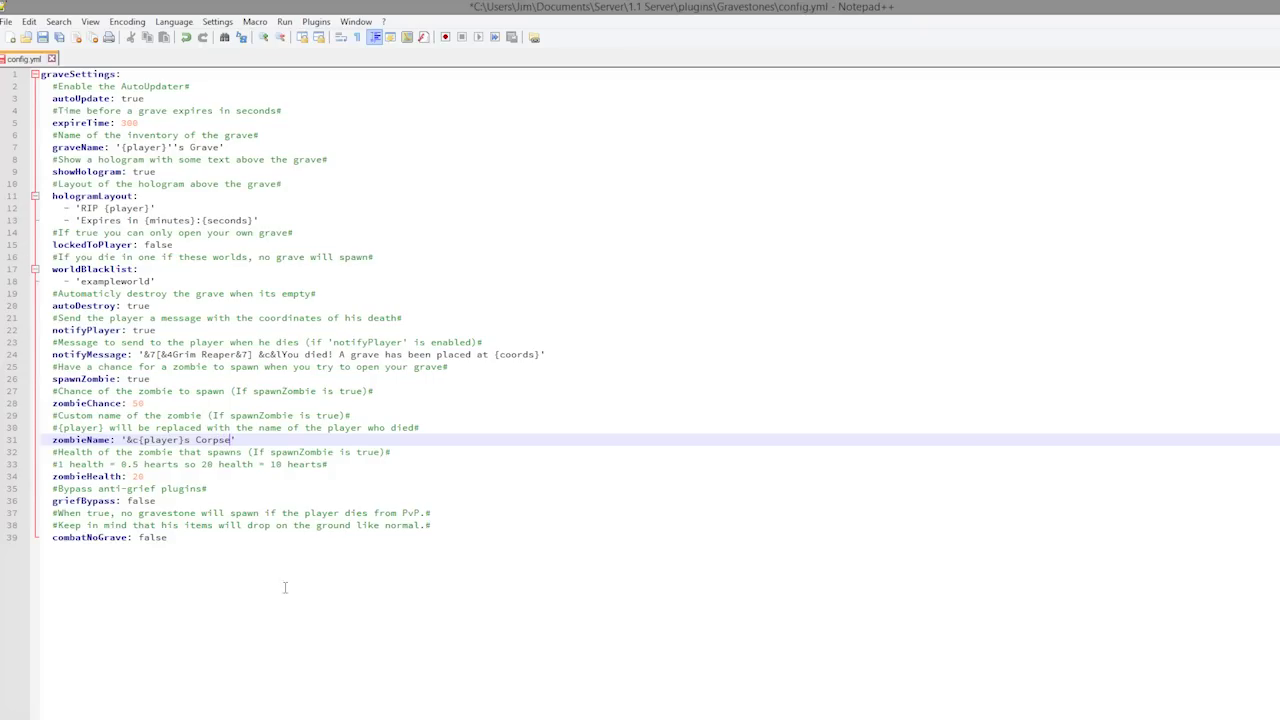
key("ctrl+s")
key("ctrl+Left")
type("Unead")
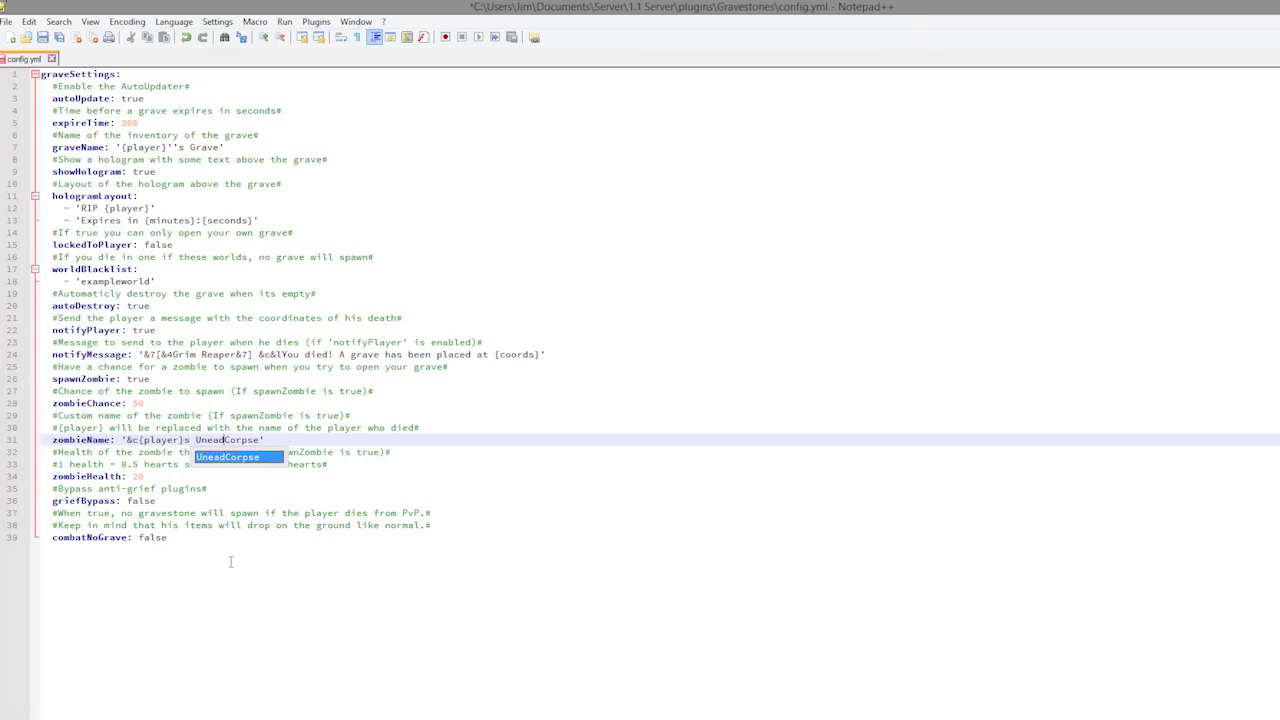
key("ctrl+a")
left_click(228, 440)
key("BackSpace")
key("BackSpace")
key("BackSpace")
key("BackSpace")
key("BackSpace")
key("ctrl+s")
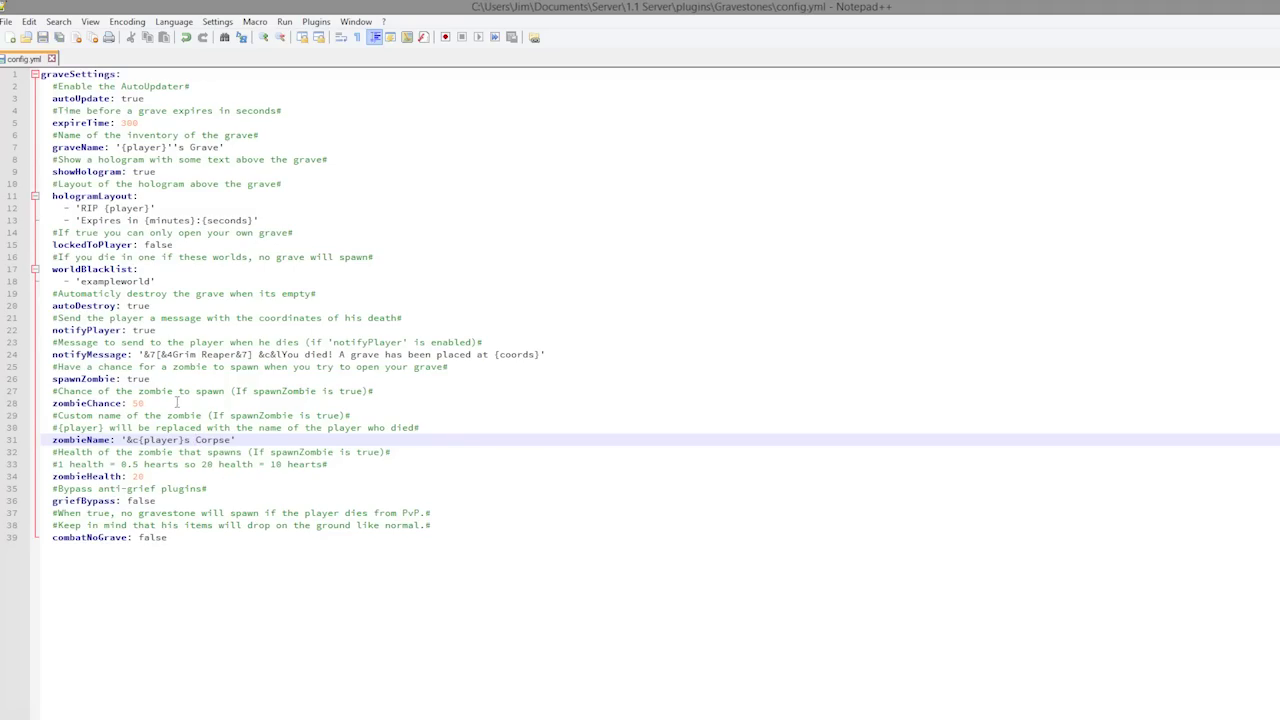
Examine the zombieHealth setting with its heart conversion comment and the combatNoGrave option with its PvP comment
double_click(137, 477)
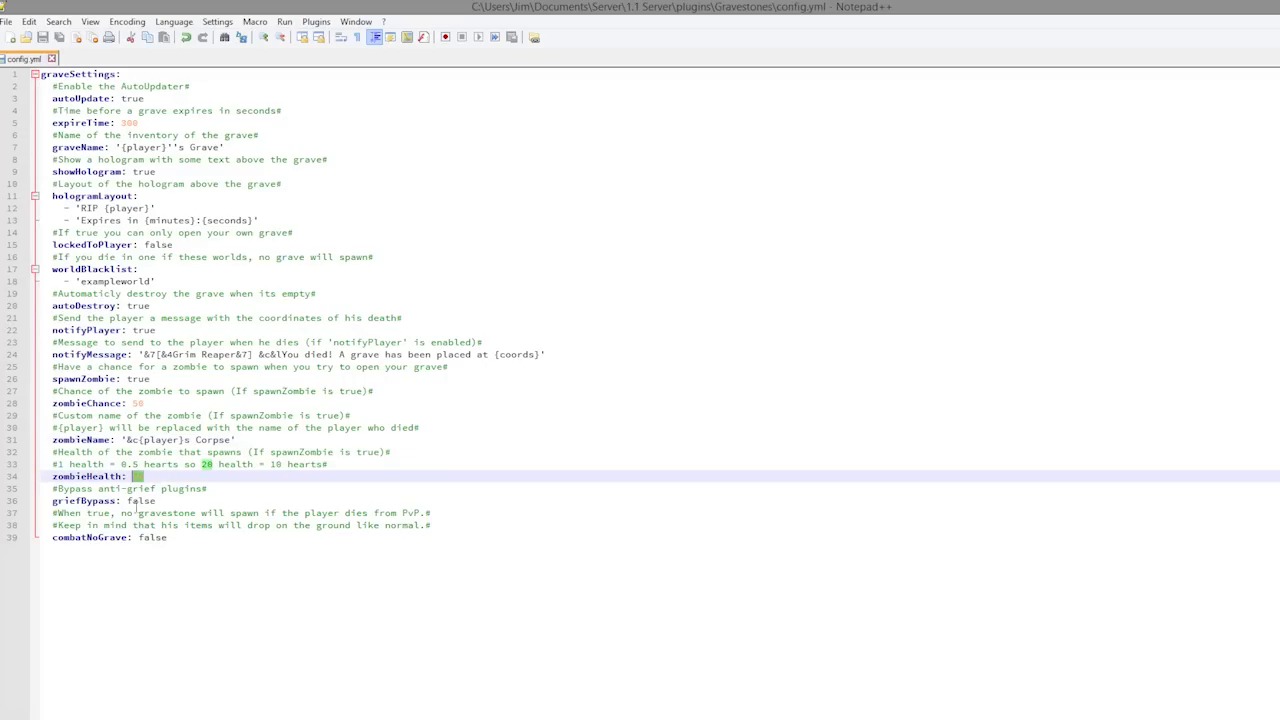
left_click_drag(155, 485, 70, 465)
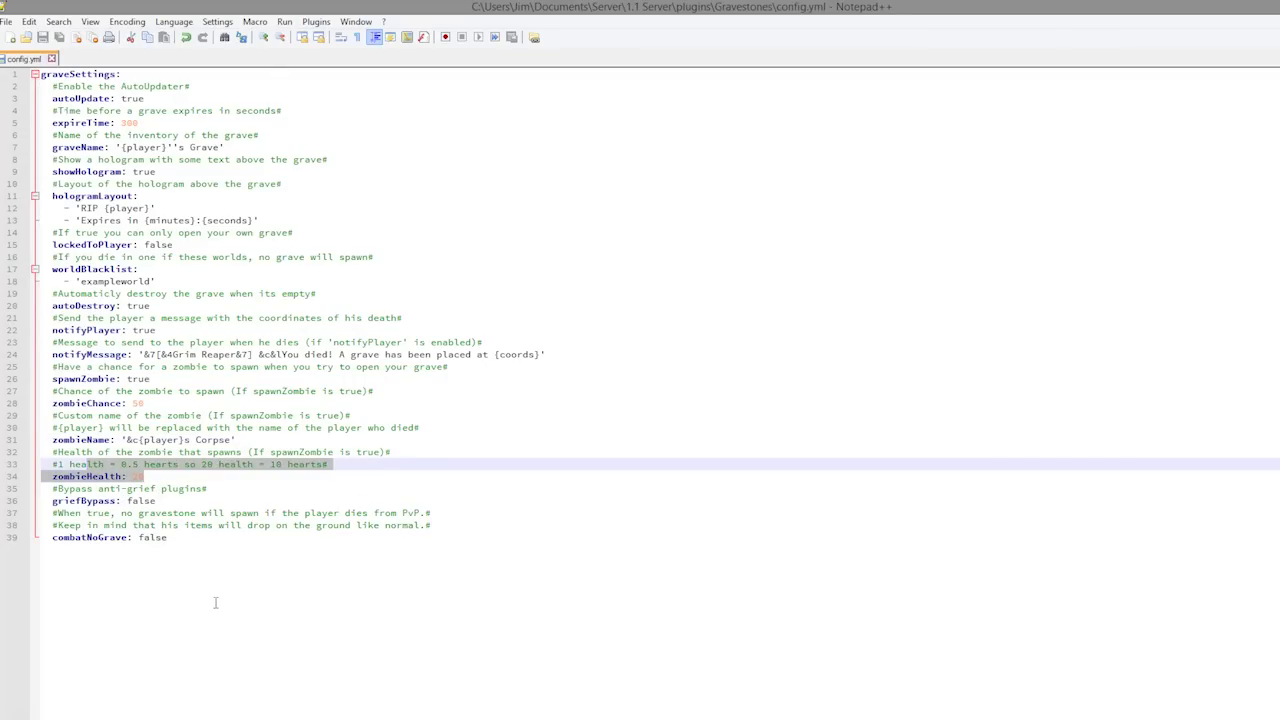
left_click_drag(190, 563, 167, 538)
left_click(209, 553)
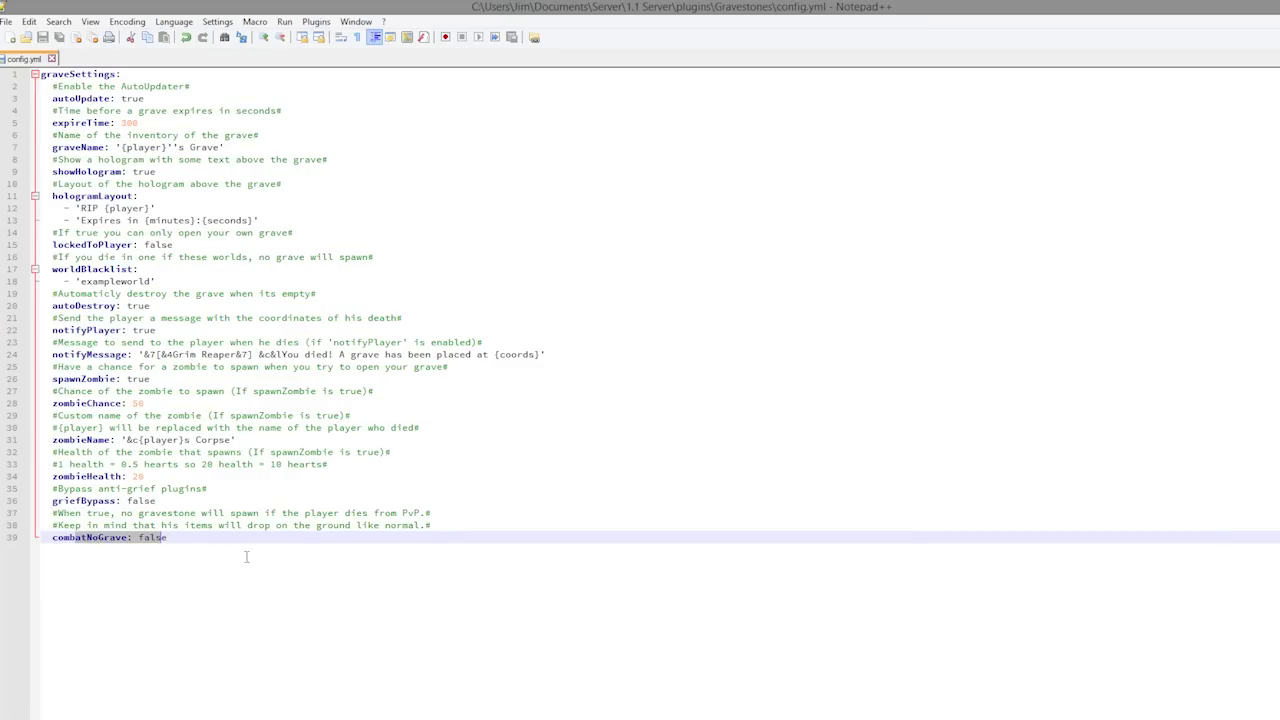
left_click_drag(284, 513, 398, 513)
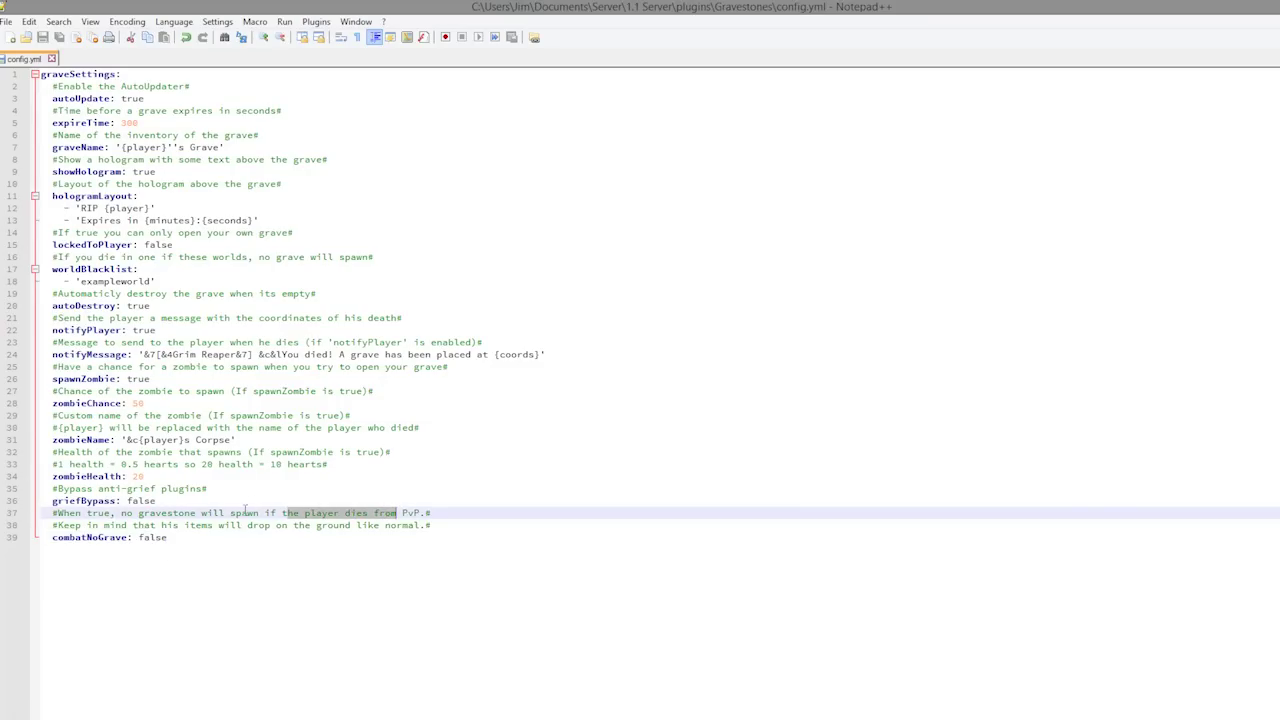
left_click(284, 427)
key("ctrl+a")
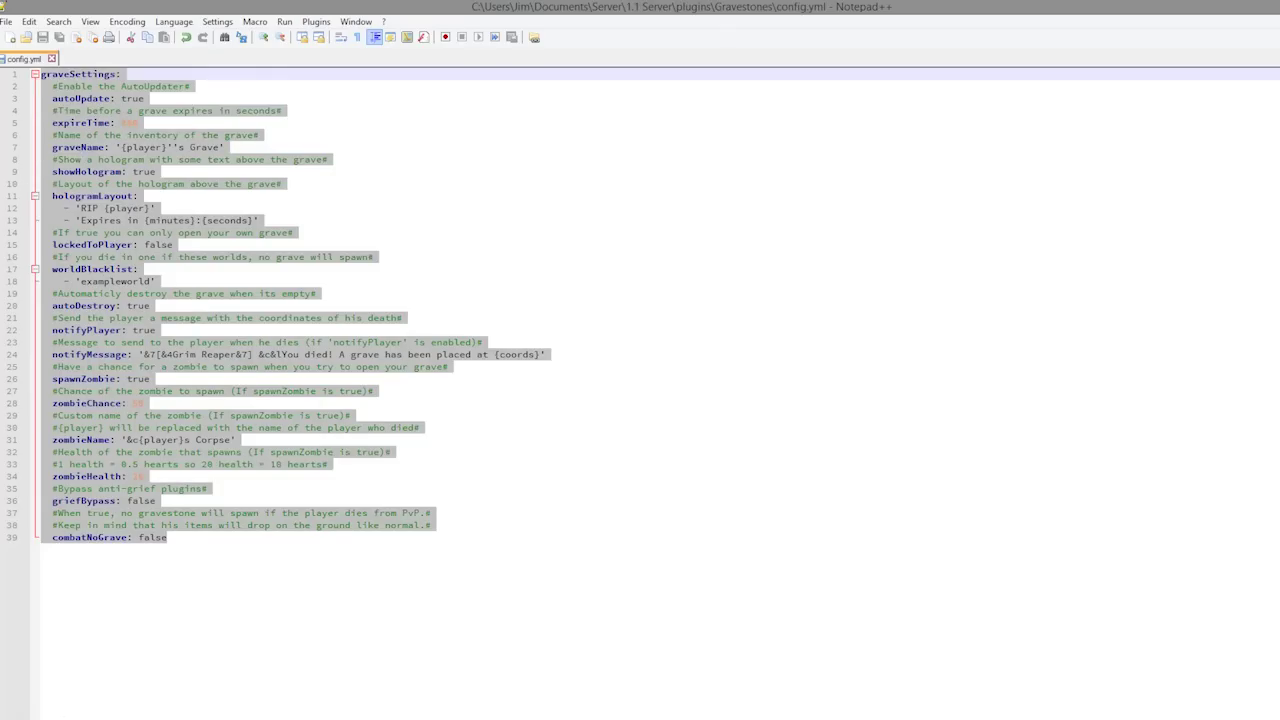
left_click(235, 415)
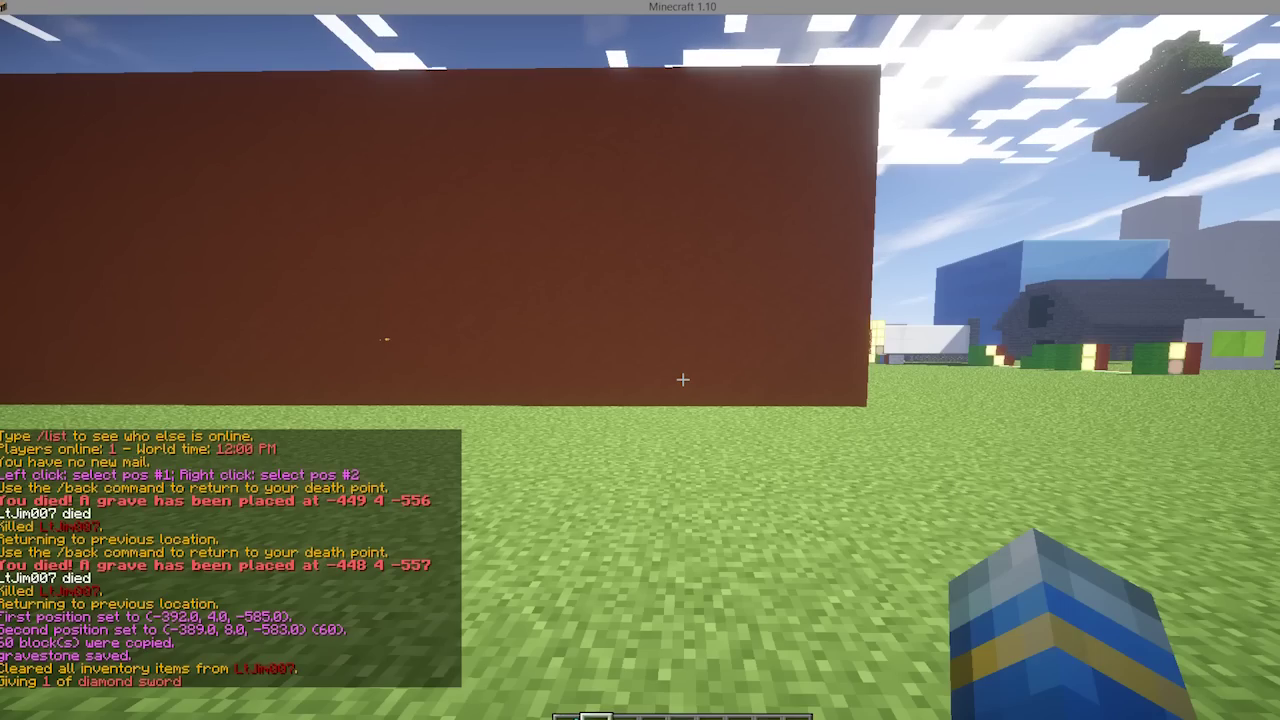
Switch to Minecraft, reload the server plugins and equip the diamond sword
key("Return")
key("1")
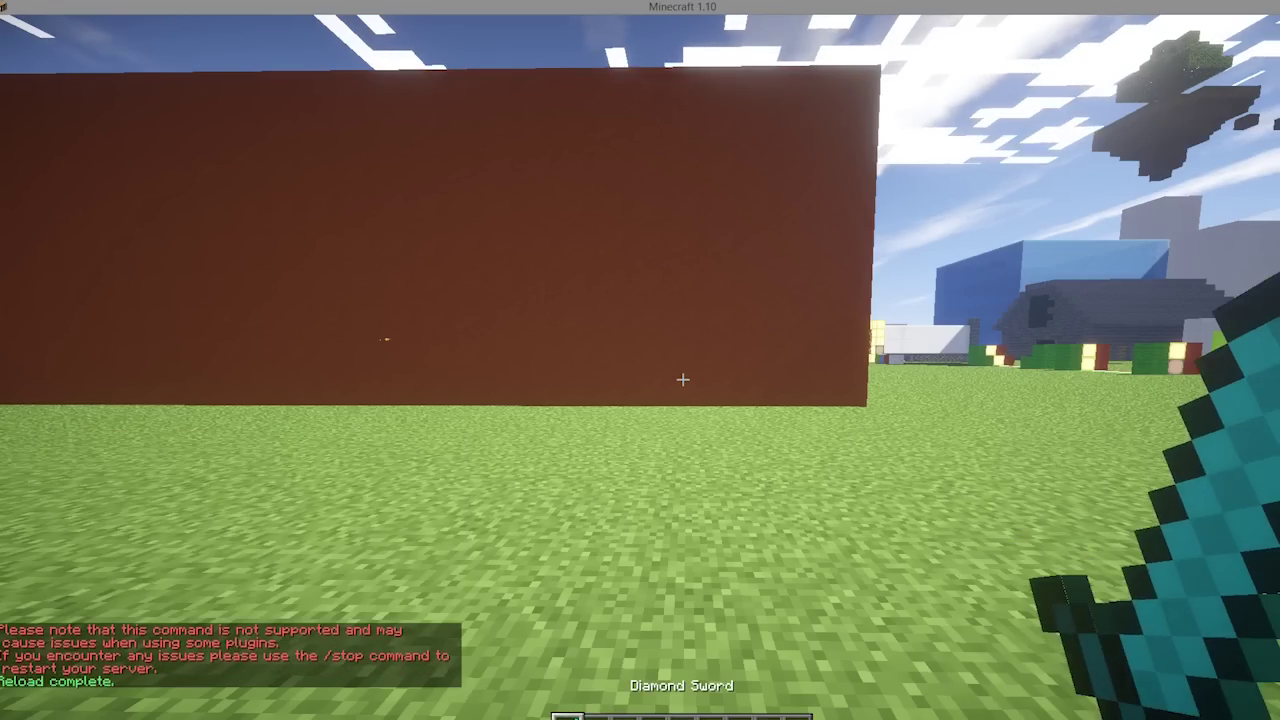
Kill the player character by command in the open field to trigger a gravestone, and respawn
key("w")
key("t")
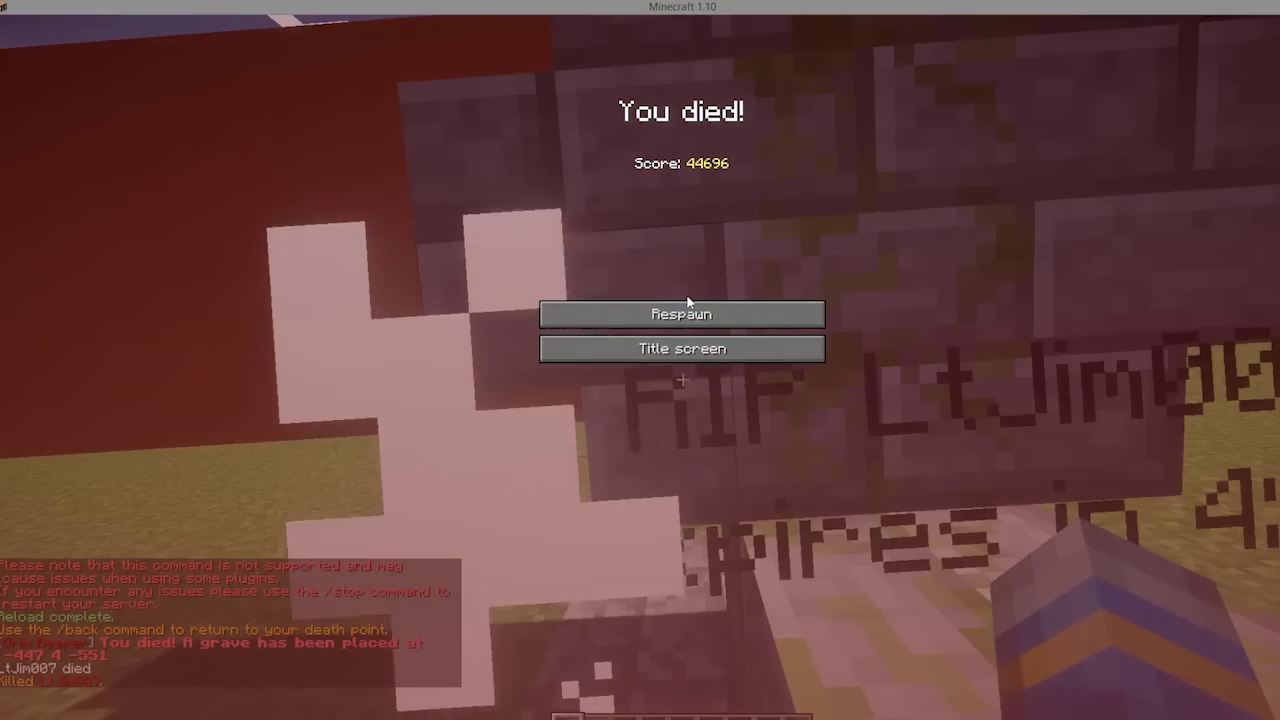
left_click(681, 312)
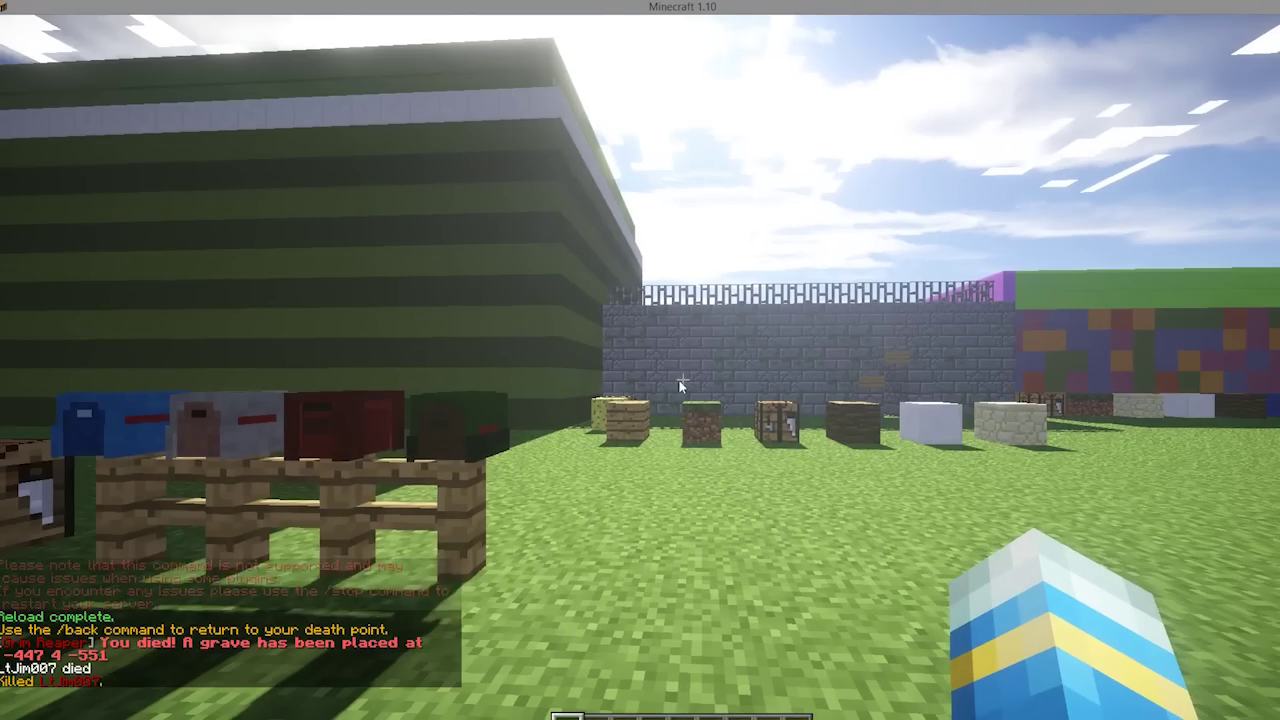
Return to the death point with the /back command
key("Escape")
key("space")
key("space")
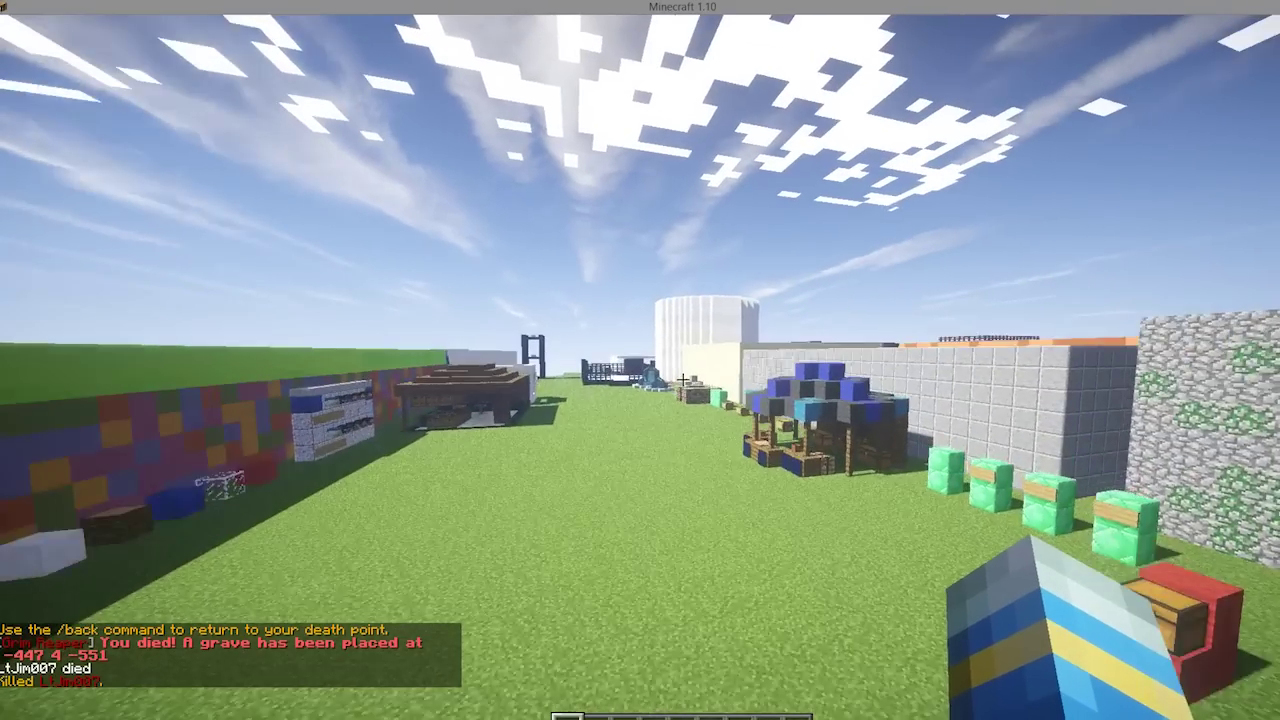
key("w")
key("t")
key("w")
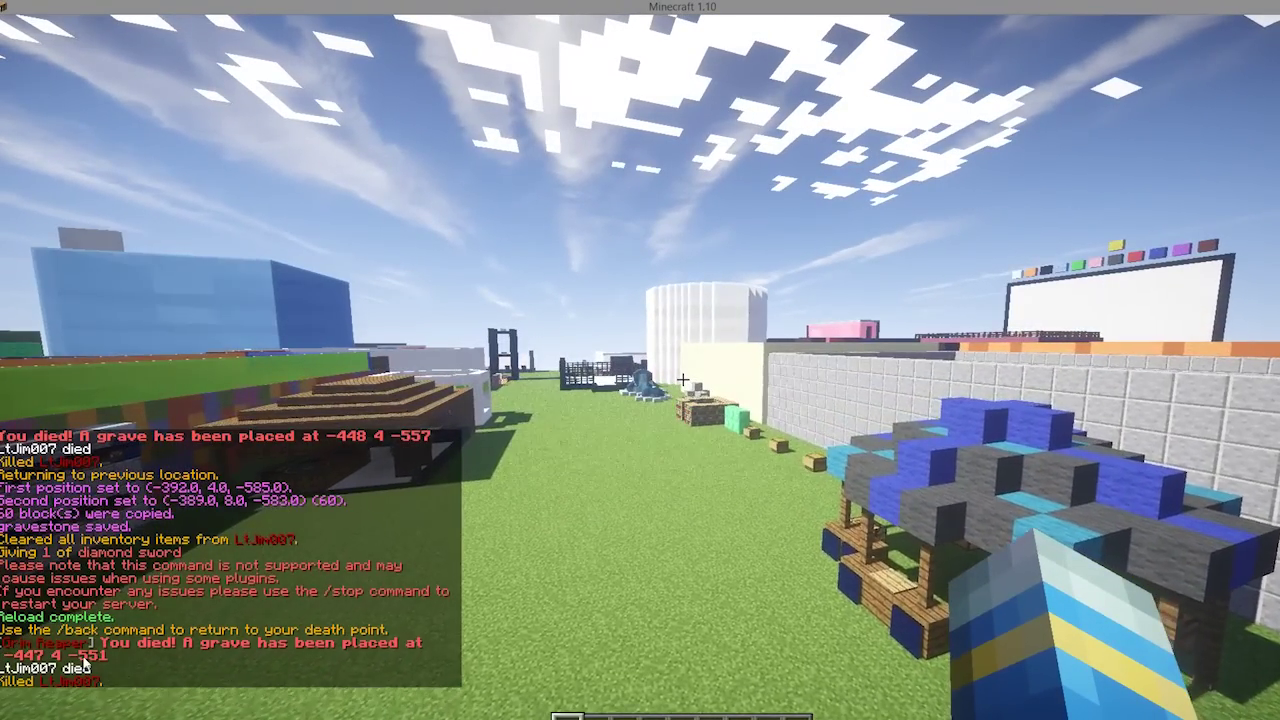
type("/back")
key("Return")
Inspect the custom gravestone from all sides, including its hologram text and expiry countdown, and the creeper beside it
key("s")
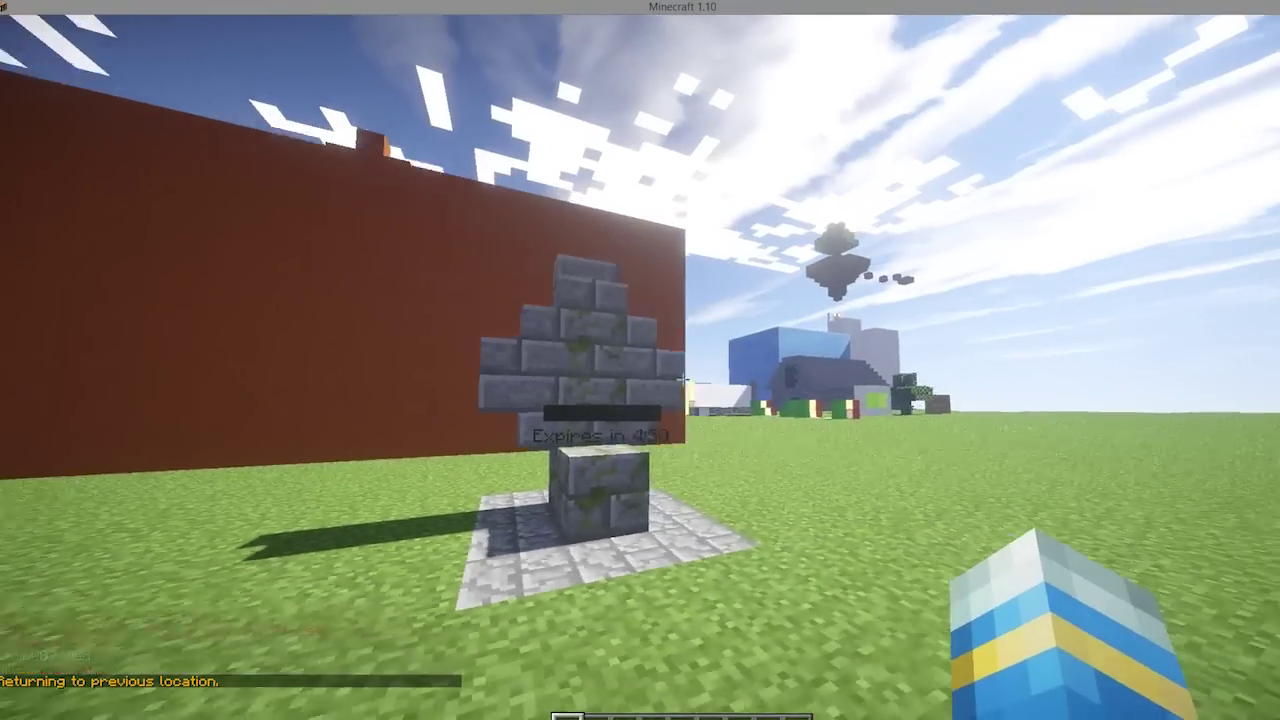
key("w")
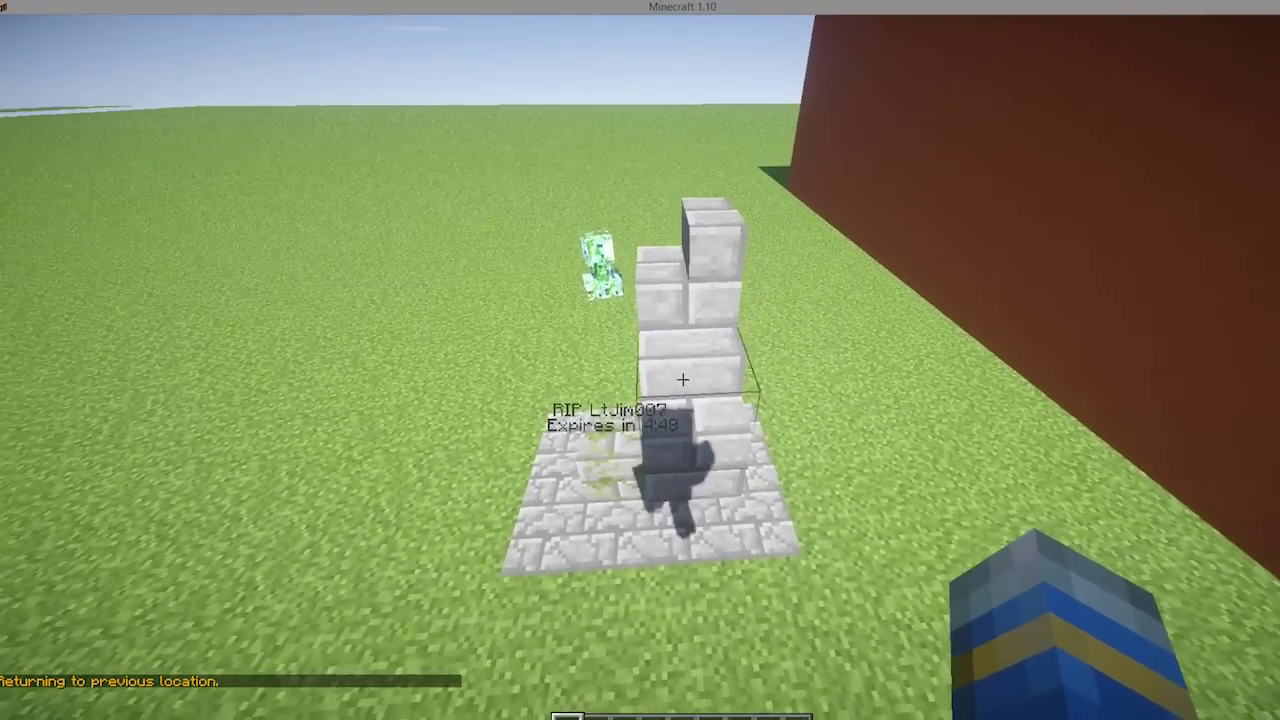
key("a")
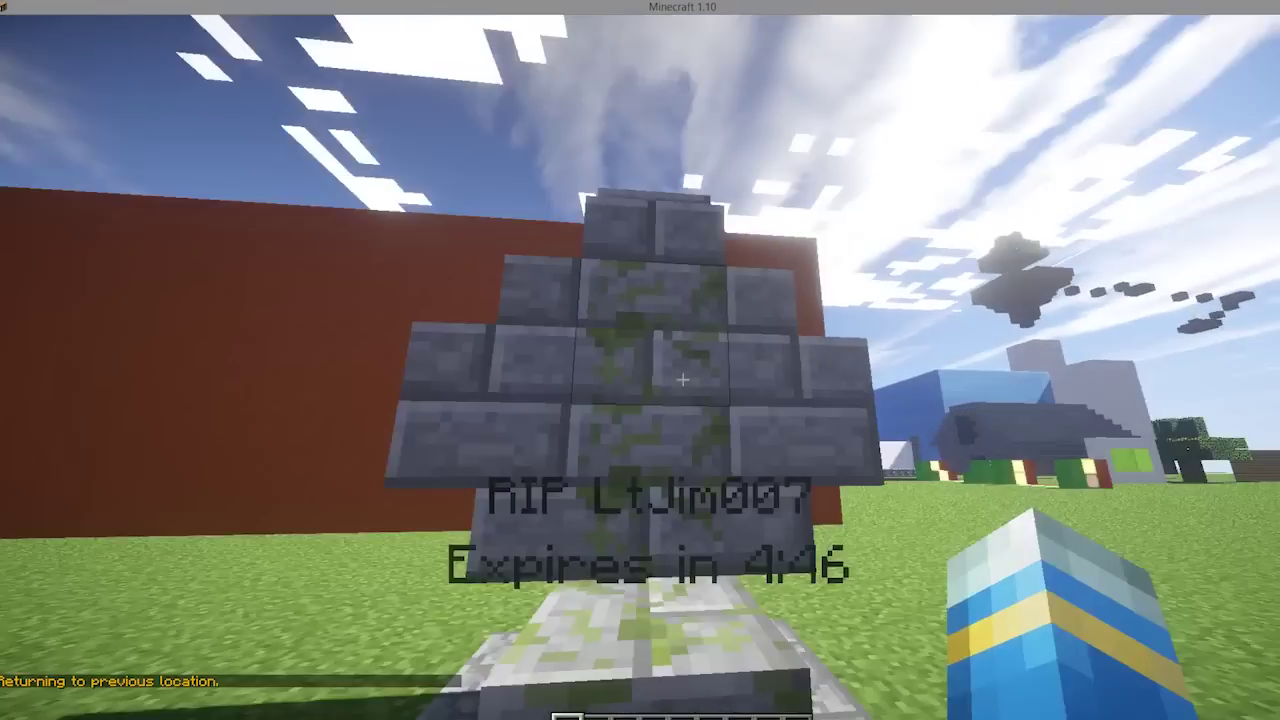
key("w")
key("w")
key("space")
key("s")
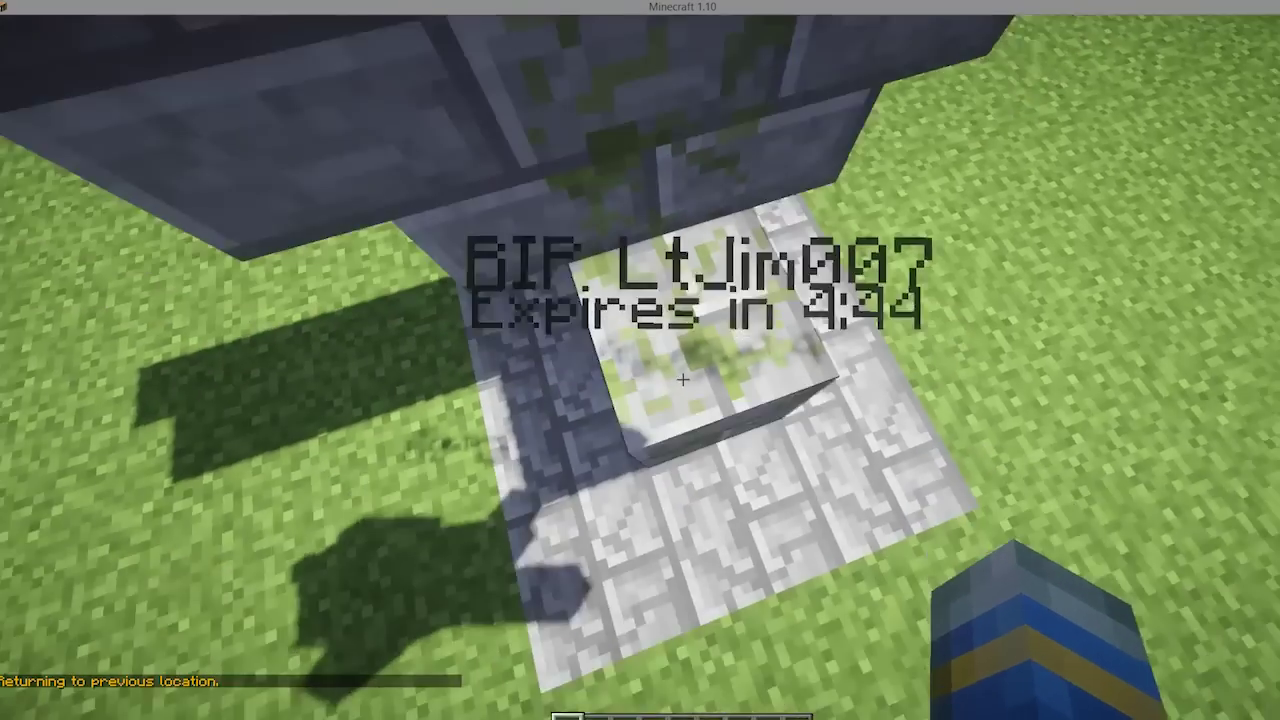
key("s")
key("a")
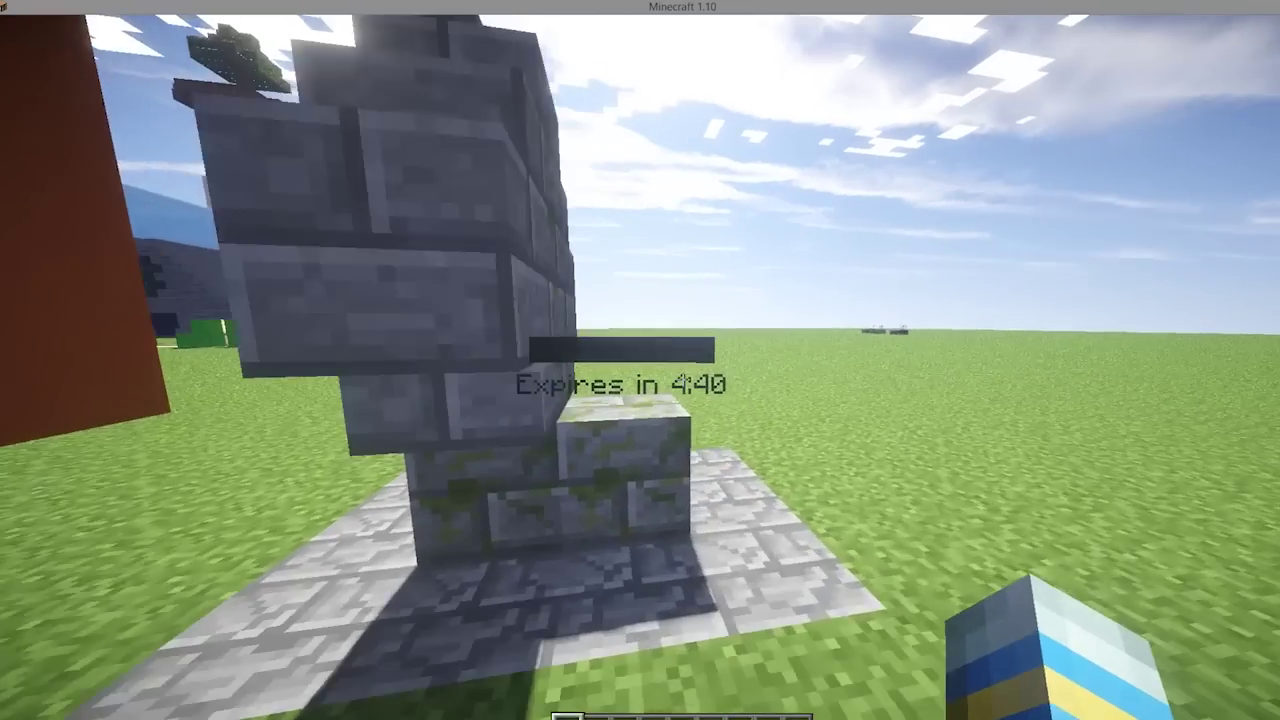
key("w")
key("d")
key("s")
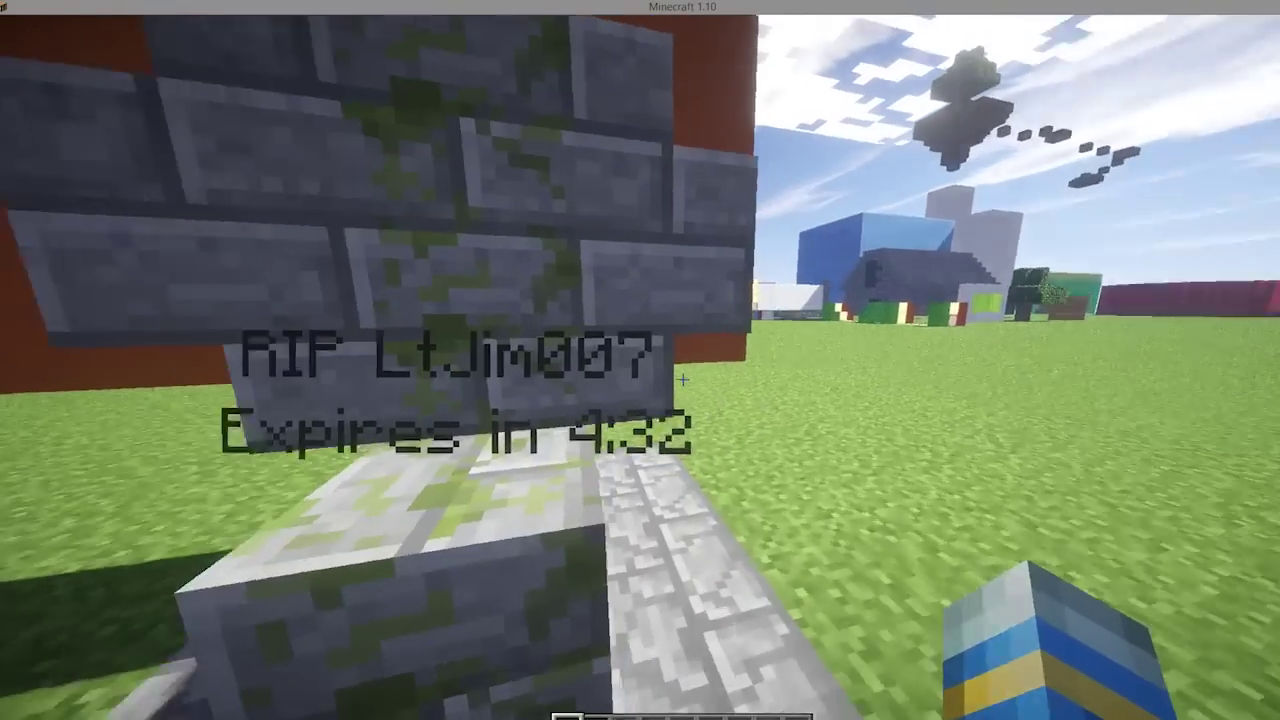
key("s")
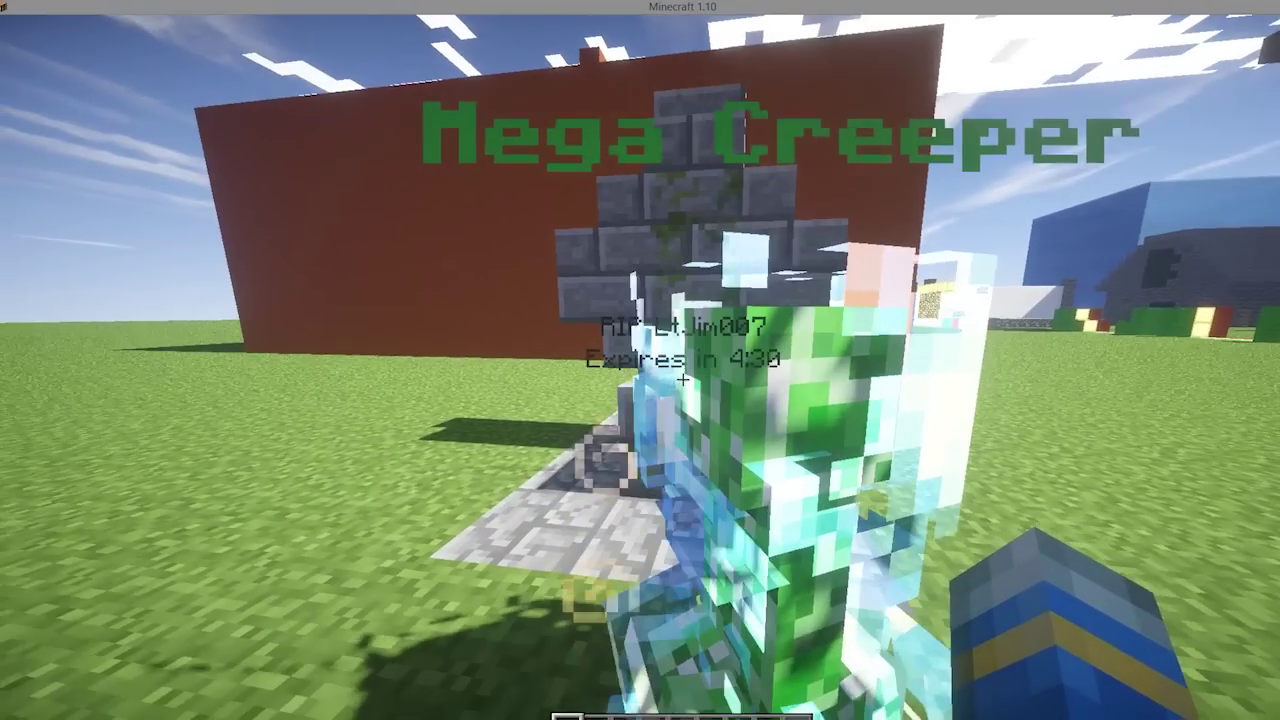
key("w")
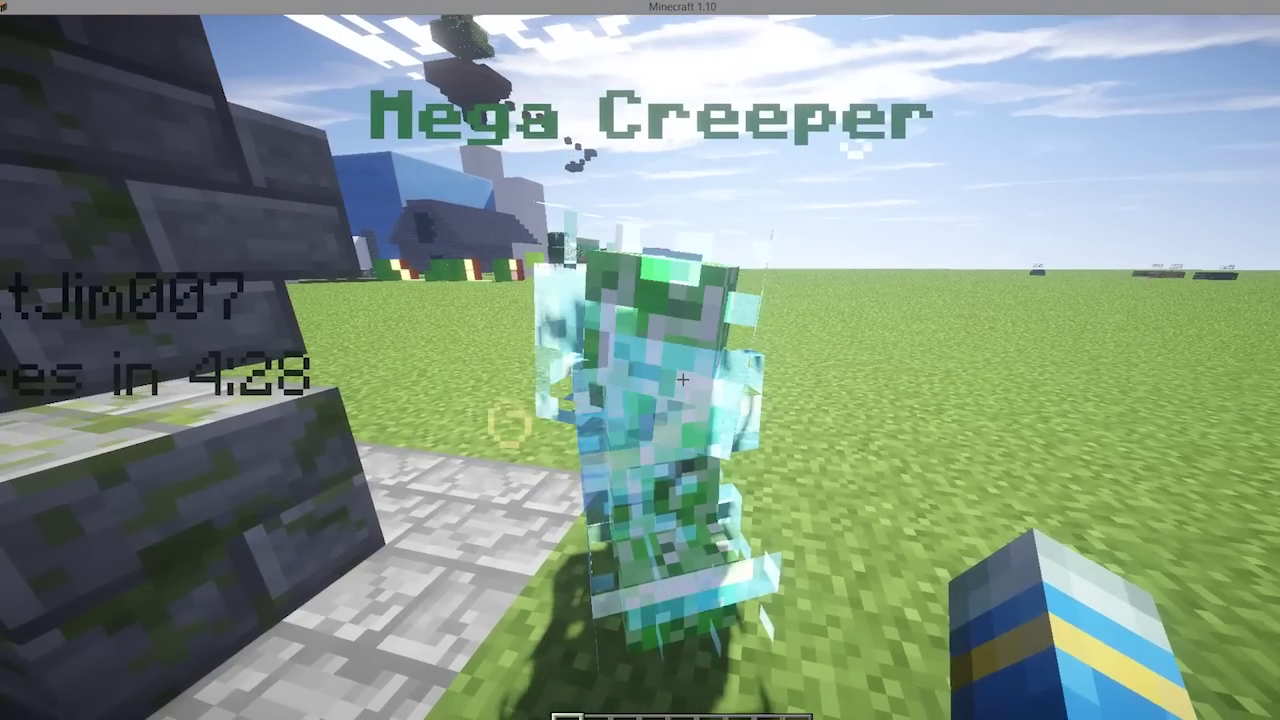